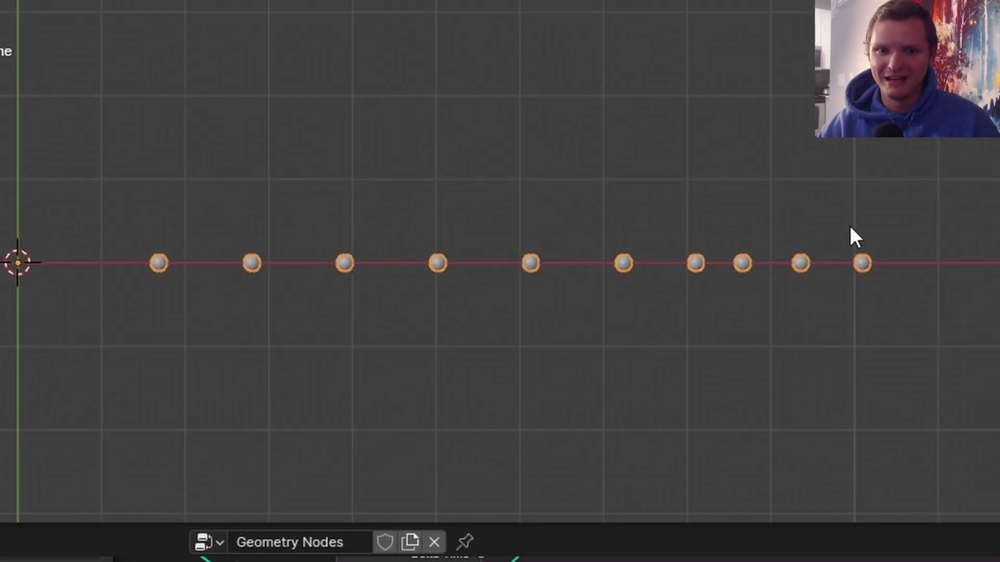
Start a new file and delete all the default objects from the scene.
scroll(701, 263, up, 3)
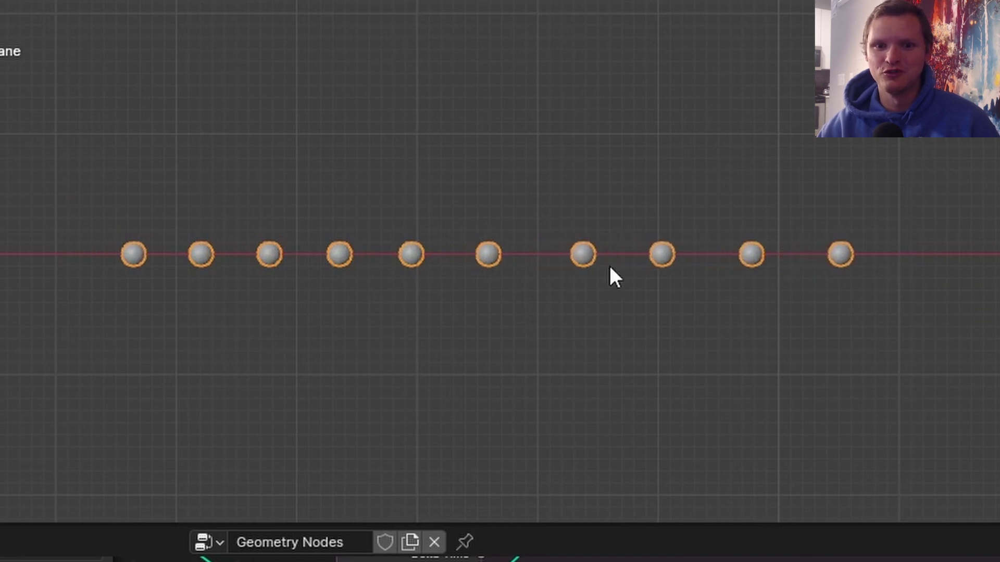
key(ctrl+n)
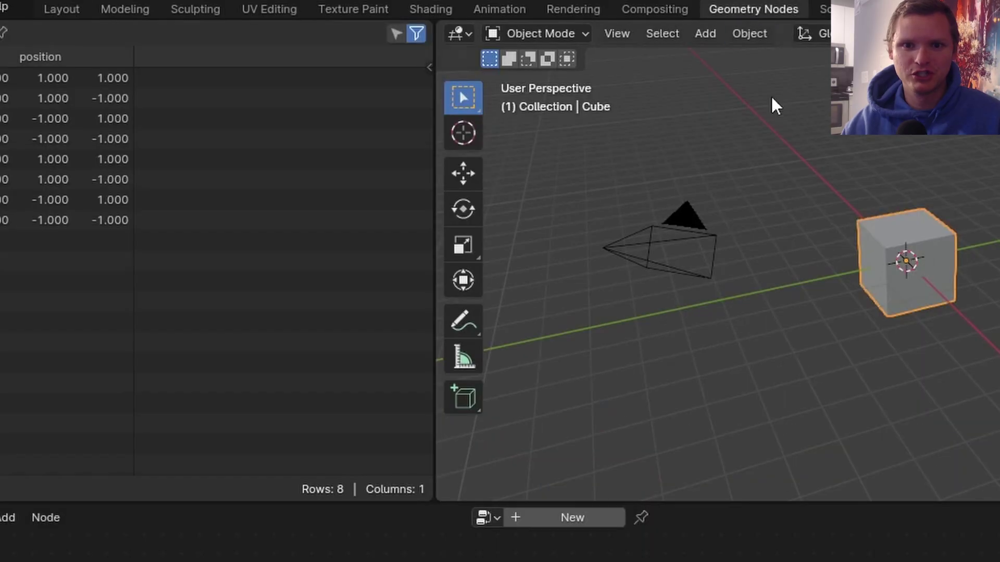
key(a)
key(x)
click(817, 157)
Add a cube and create a new geometry node tree on it.
key(shift+a)
mouse_move(785, 165)
click(898, 182)
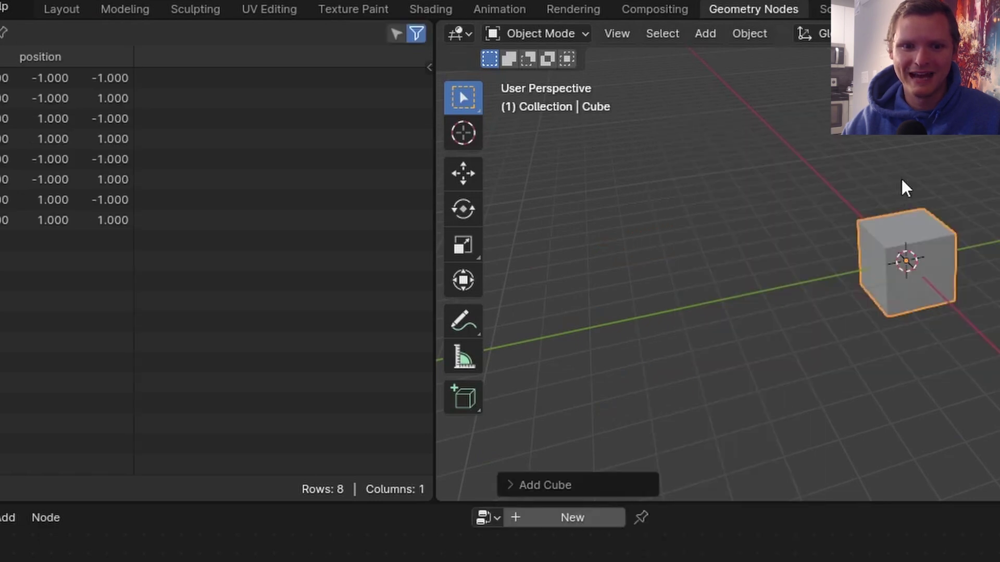
click(576, 517)
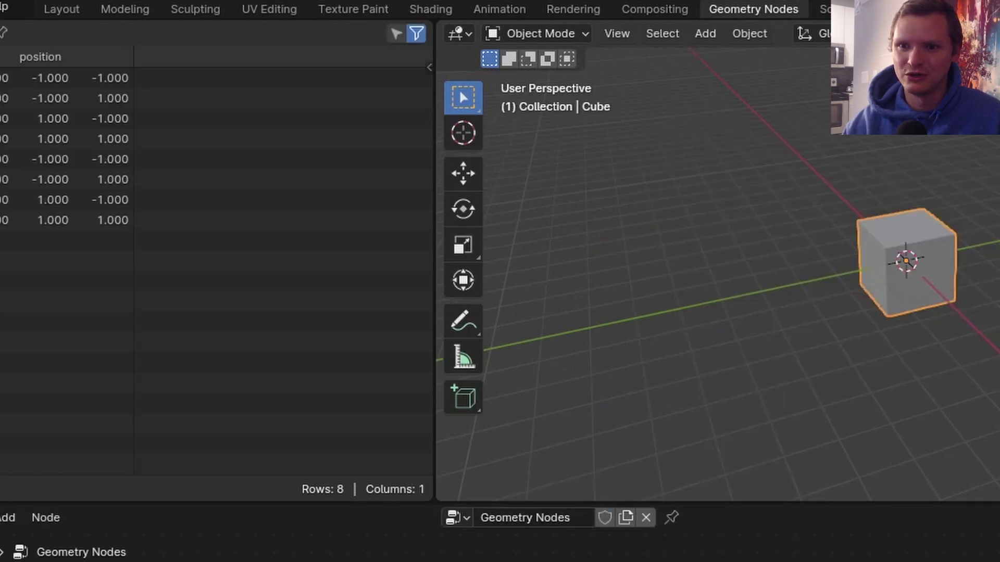
Replace the Group Input node with a Curve Line node connected to the Group Output's Geometry.
key(KP_7)
key(x)
key(shift+a)
mouse_move(215, 381)
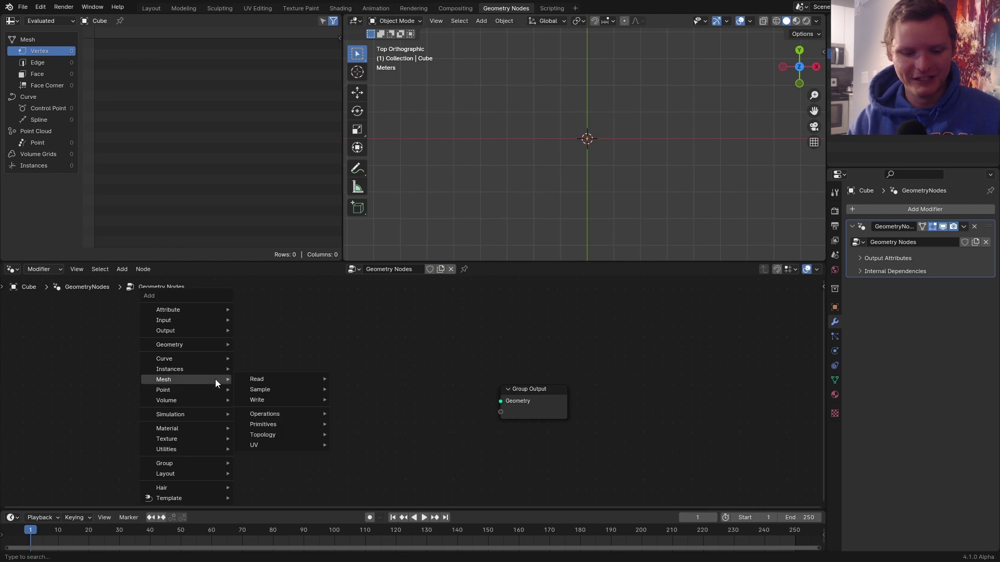
text(curve line)
key(Return)
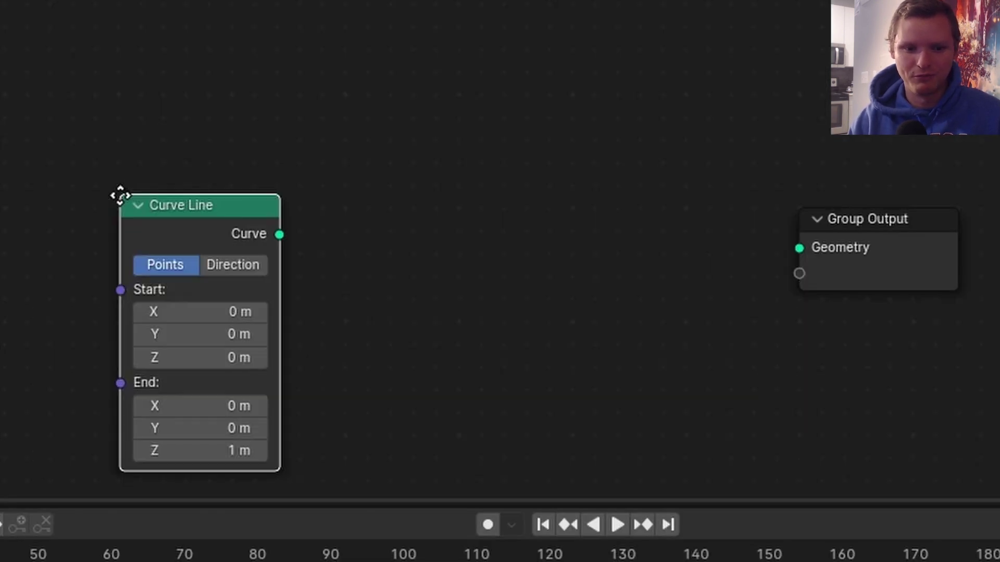
click(82, 155)
drag(243, 197, 799, 248)
Set the Curve Line's end point to X 10 m and Z 0 m.
key(BackSpace)
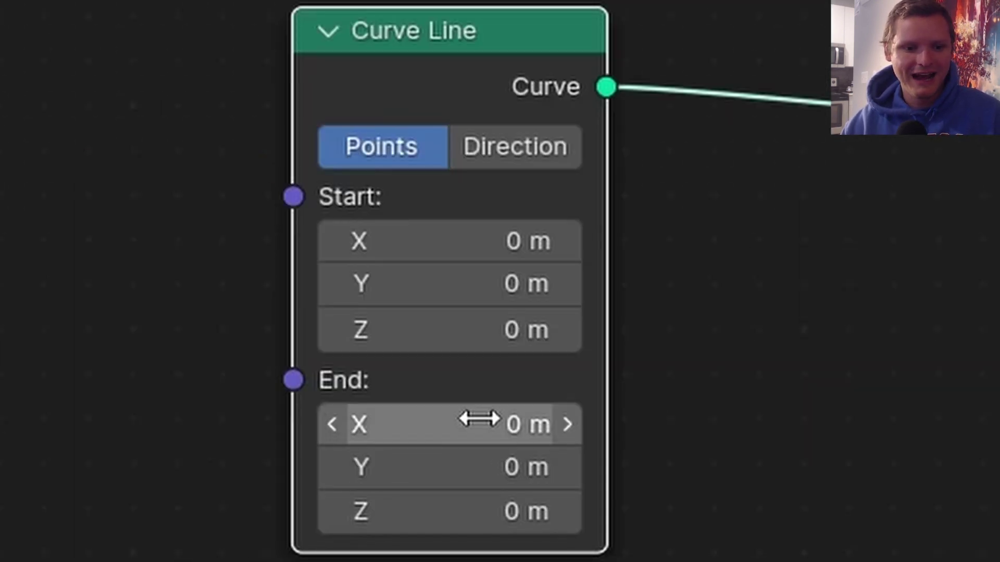
click(478, 419)
text(10)
key(Return)
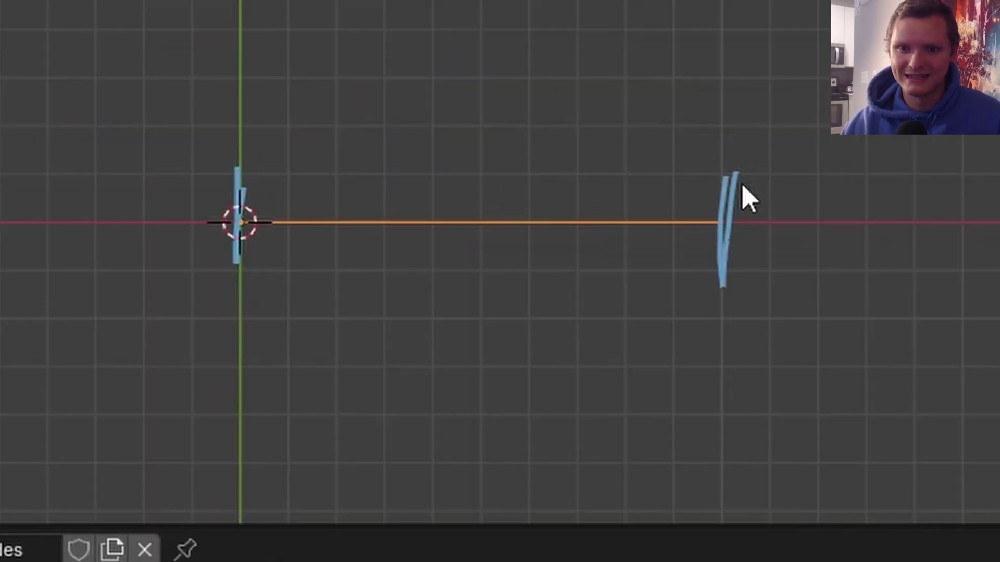
Insert a Resample Curve node with a count of 10 between Curve Line and Group Output.
key(shift+a)
text(res)
click(784, 155)
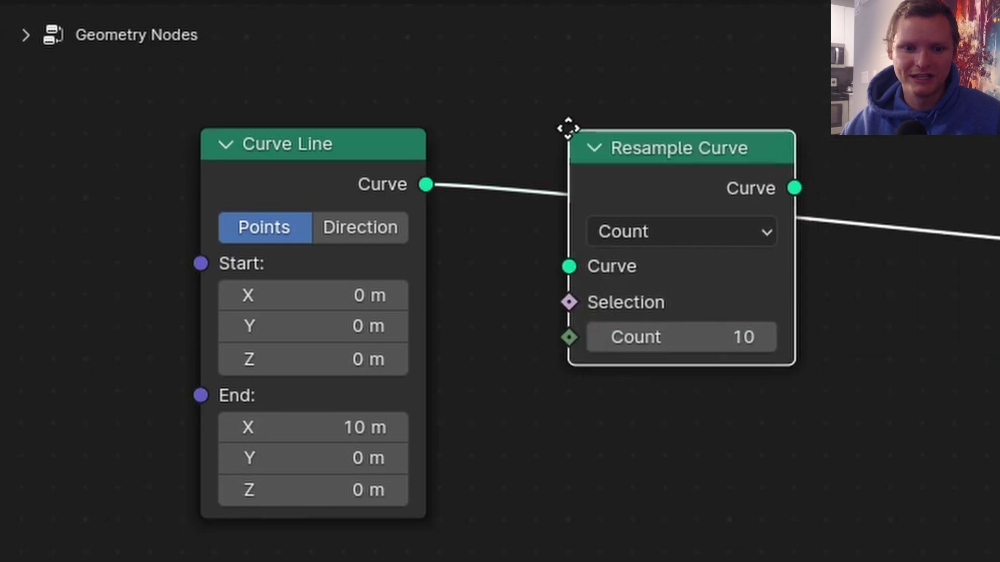
click(567, 127)
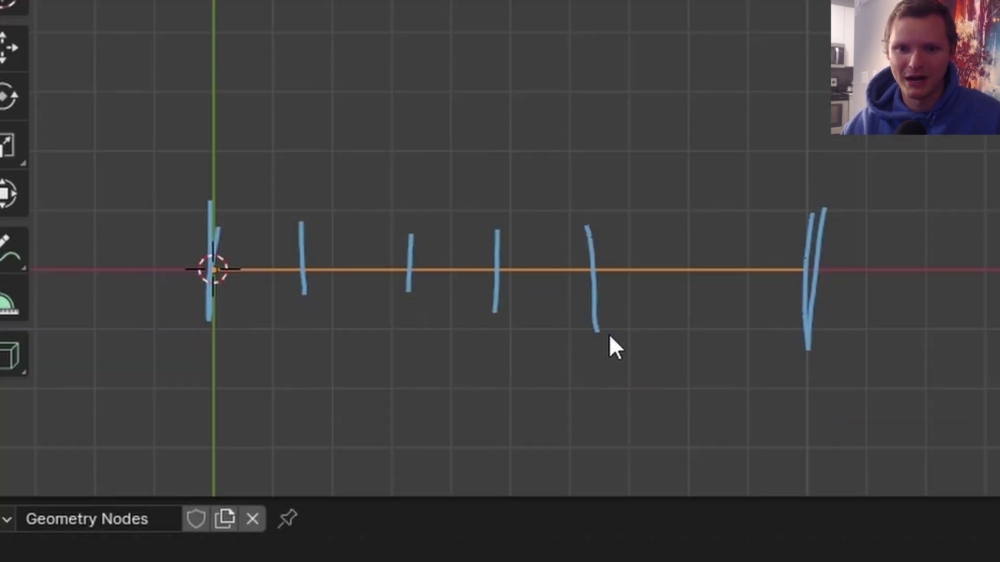
Move the Group Output node farther away and insert an Instance on Points node in front of it.
drag(509, 435, 444, 363)
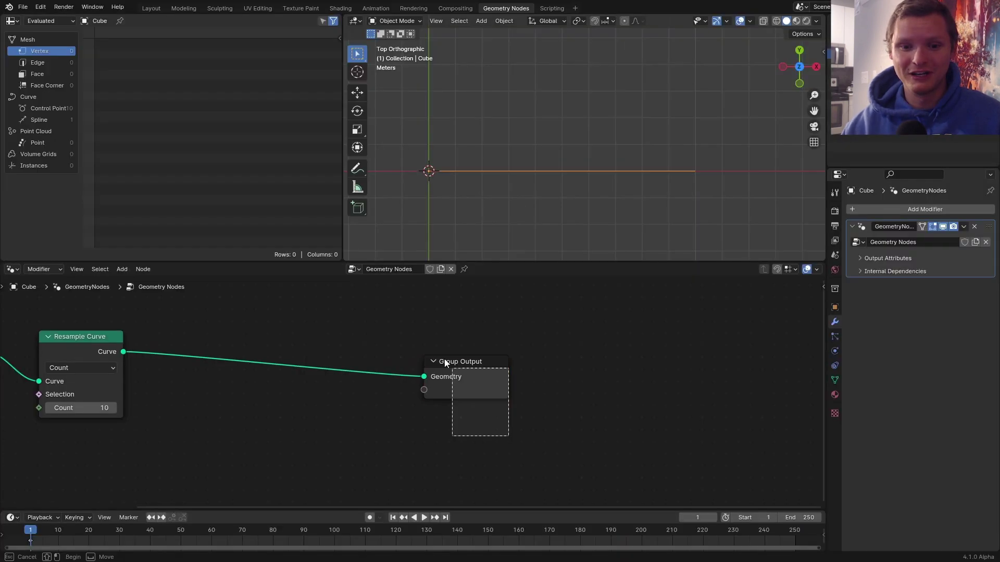
key(g)
click(710, 374)
middle_drag(585, 358, 517, 377)
key(shift+a)
mouse_move(515, 375)
text(instance on)
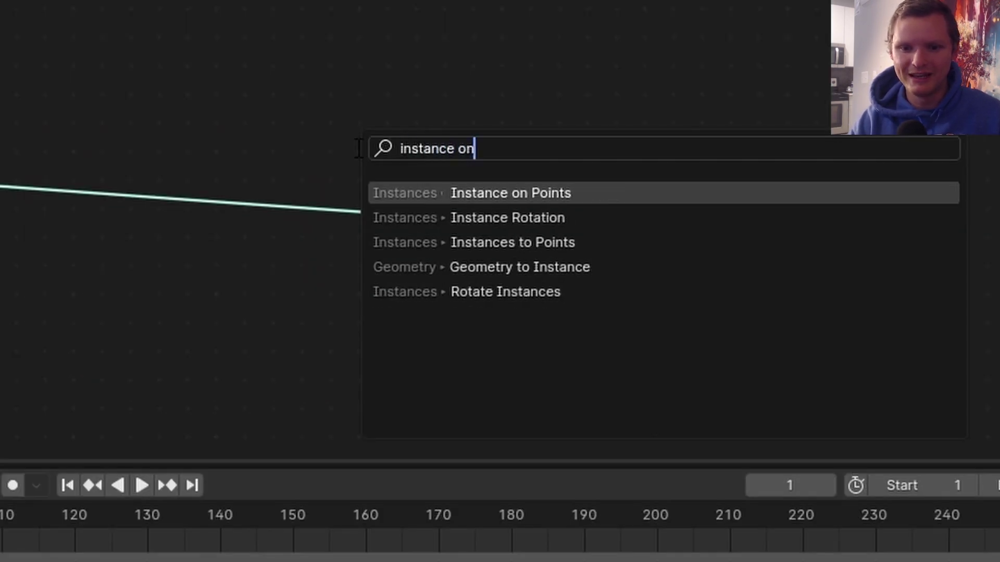
key(Return)
click(355, 166)
Add a UV Sphere node with a 0.1 m radius as the Instance input of Instance on Points.
key(shift+a)
text(uv sph)
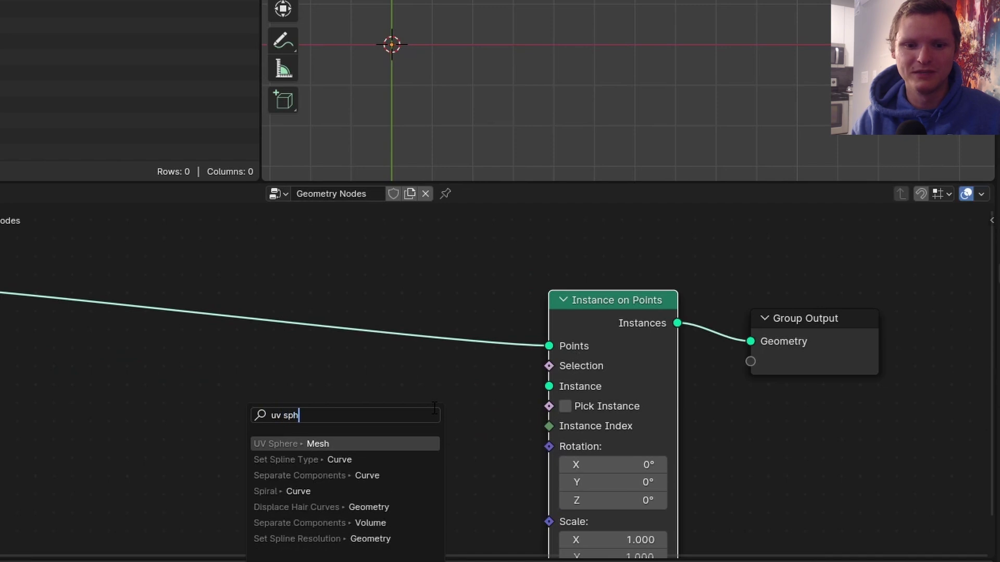
key(Return)
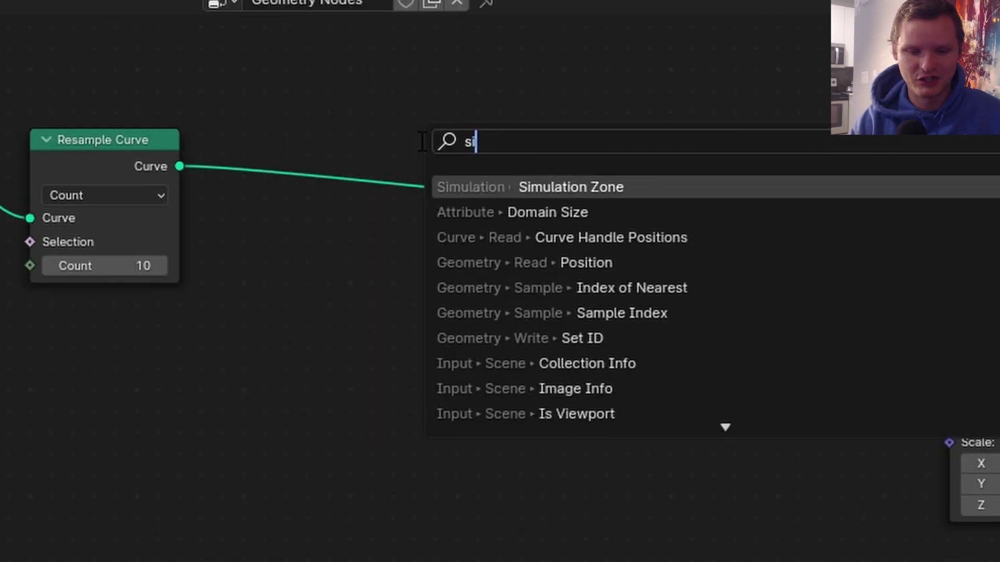
Insert a Simulation Zone between Resample Curve and Instance on Points, feeding the resampled curve into the Simulation Input.
text(imul)
key(Return)
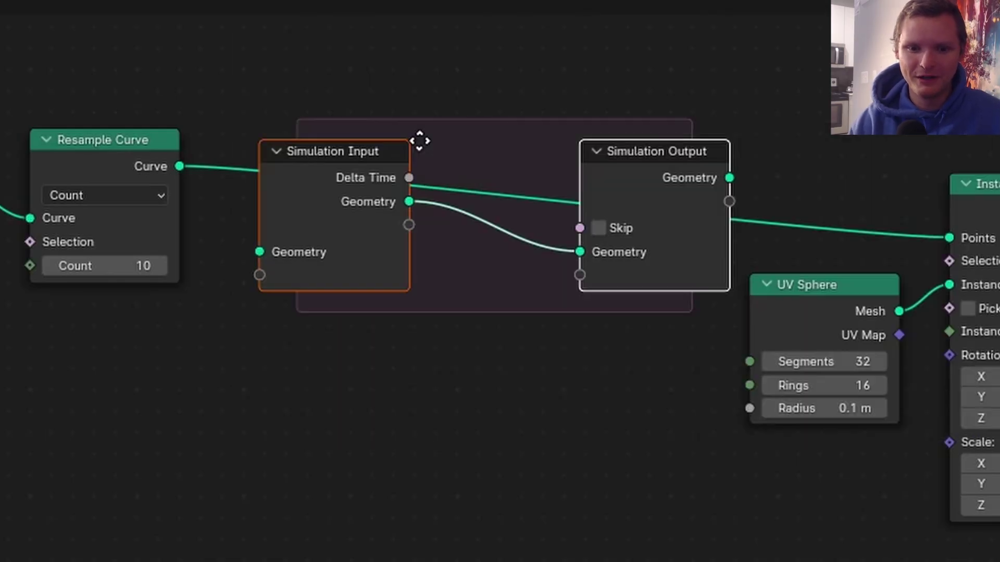
click(371, 231)
drag(173, 167, 218, 351)
Insert a Set Position node inside the simulation zone on the geometry link.
key(shift+a)
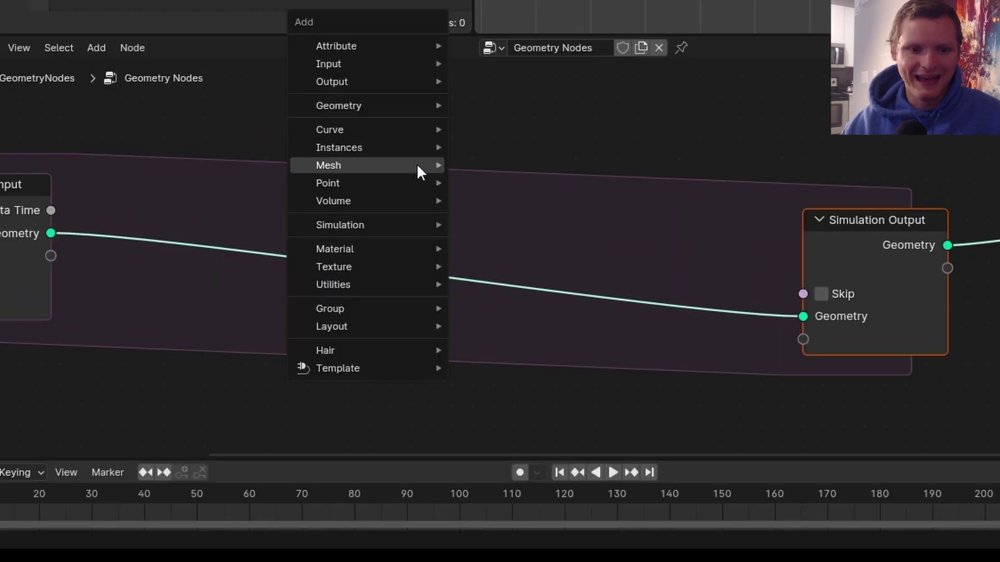
text(set po)
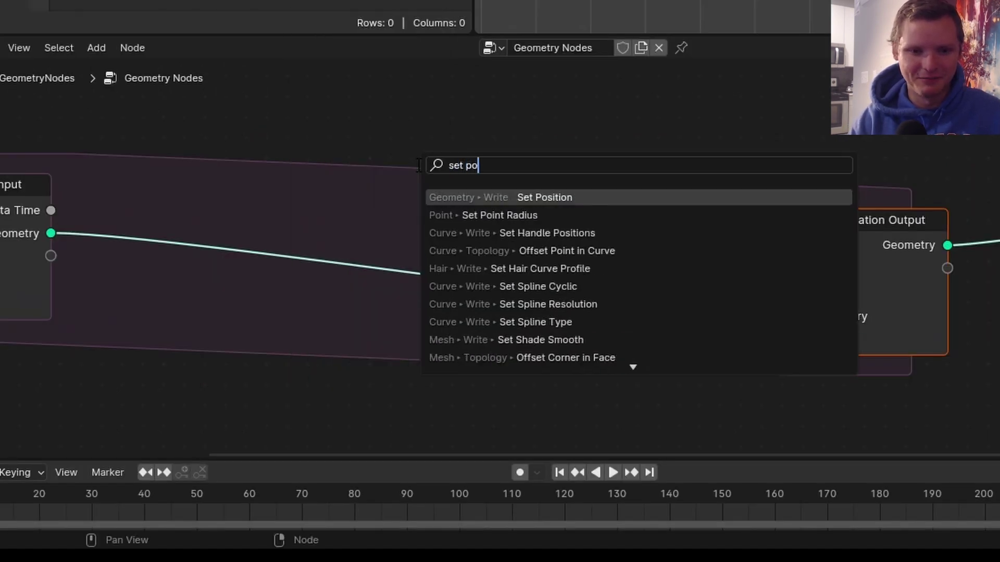
key(Return)
click(416, 165)
Add an Endpoint Selection node with start size 0 and end size 1, and connect it to Set Position's Selection.
middle_drag(416, 164, 661, 303)
key(shift+a)
text(end)
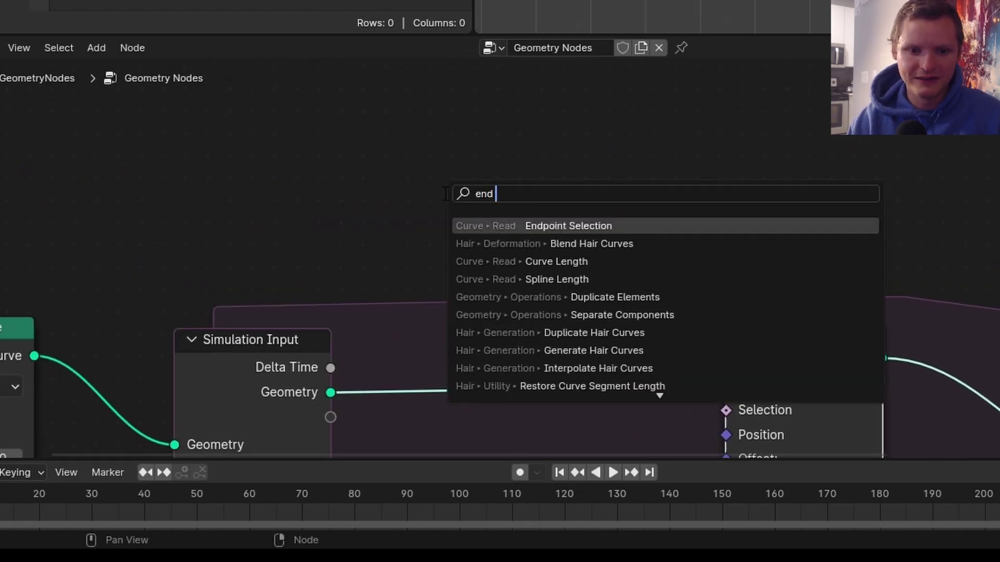
key(Return)
click(443, 192)
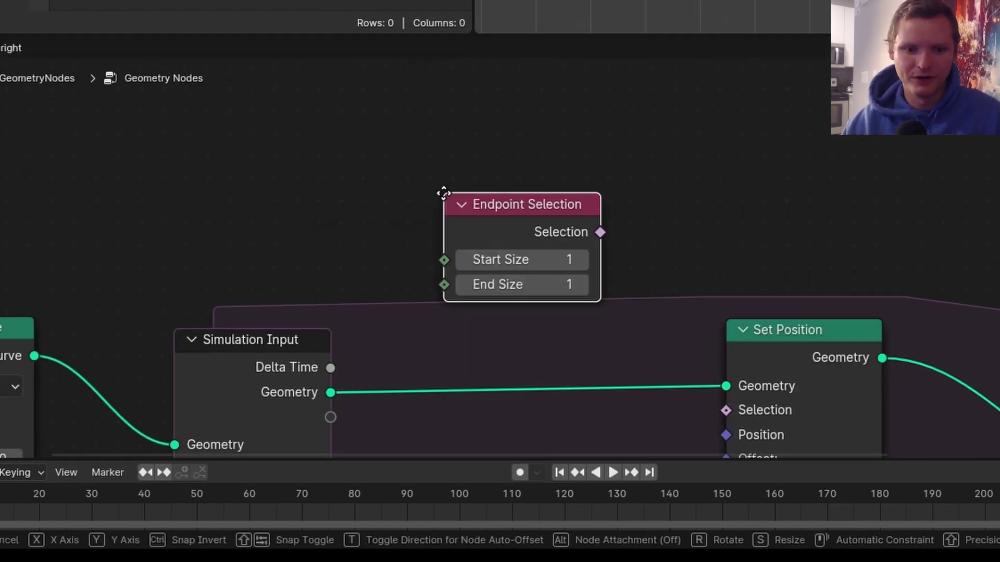
middle_drag(516, 283, 479, 240)
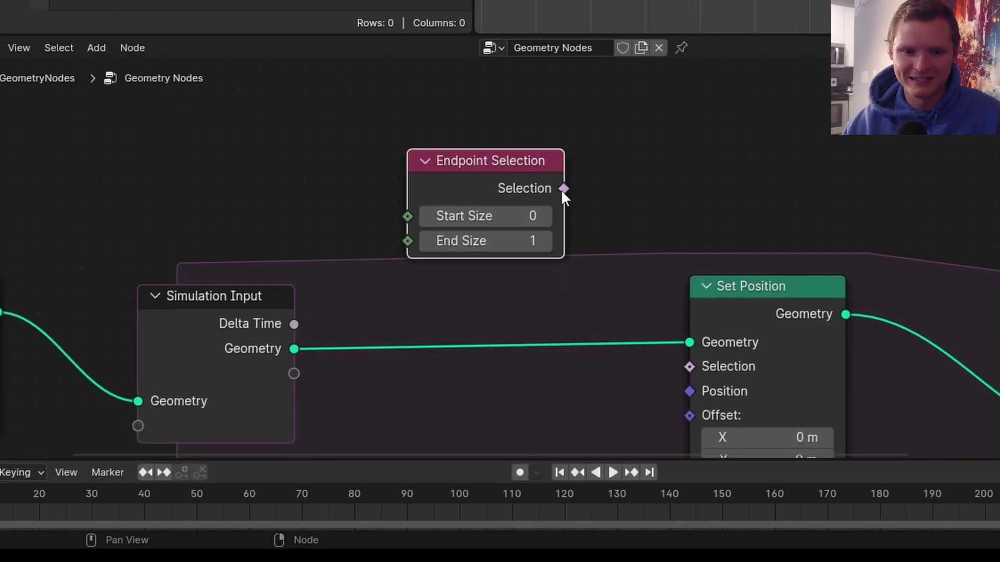
drag(562, 189, 690, 367)
Set the Set Position node's X offset to 0.07 m.
middle_drag(154, 392, 393, 341)
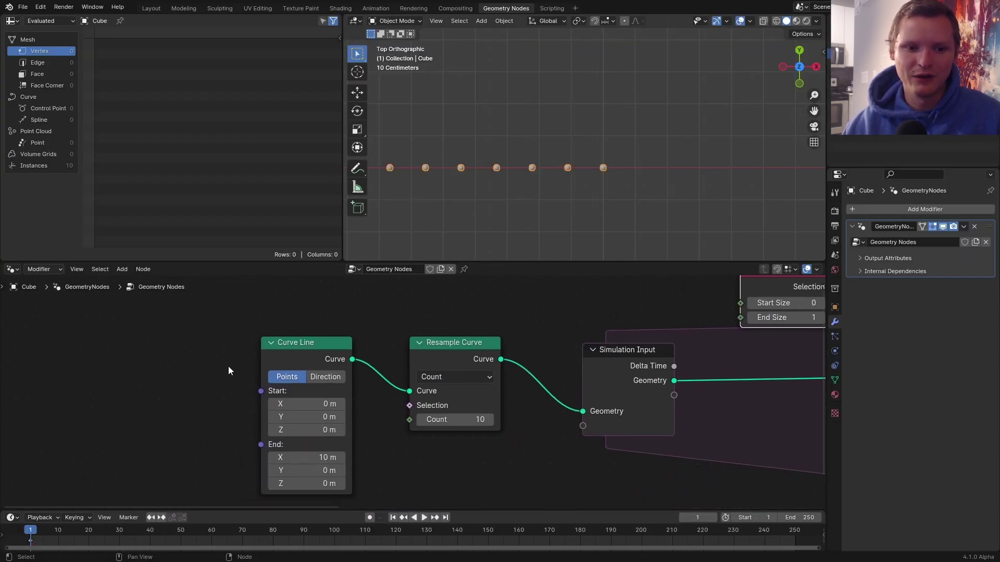
middle_drag(664, 360, 255, 425)
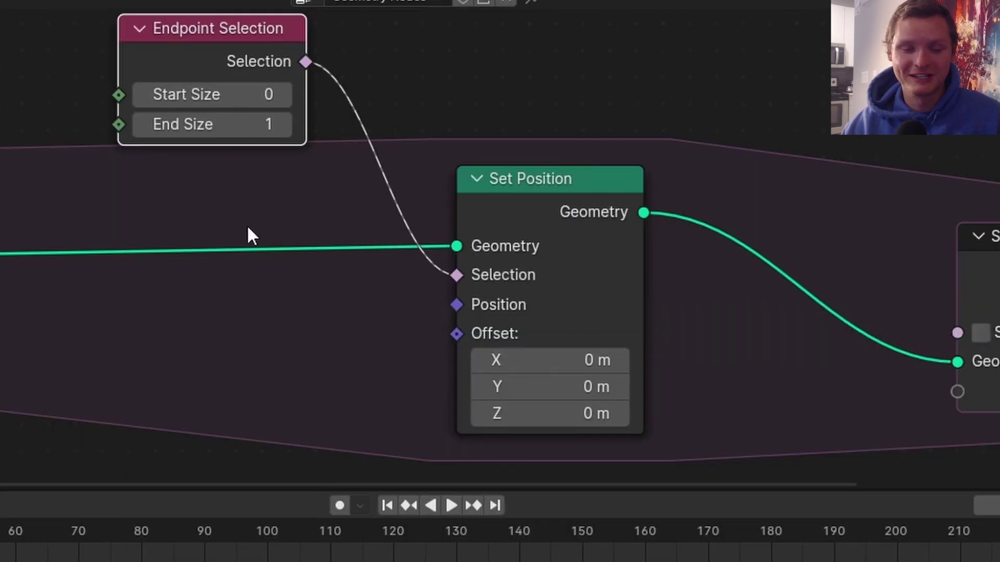
drag(546, 360, 569, 360)
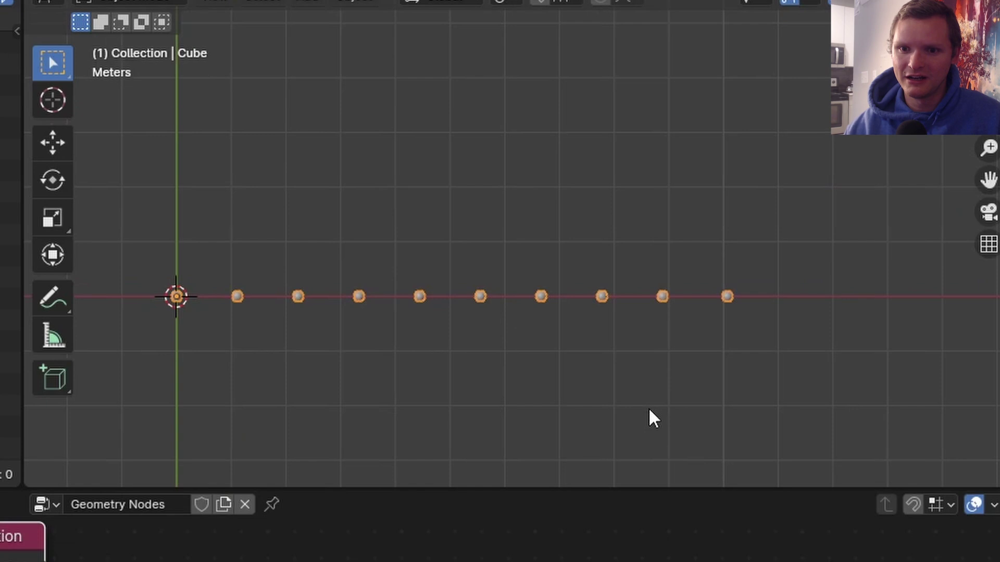
Play the simulation, restart it from the first frame and watch how the last point of the line moves.
key(space)
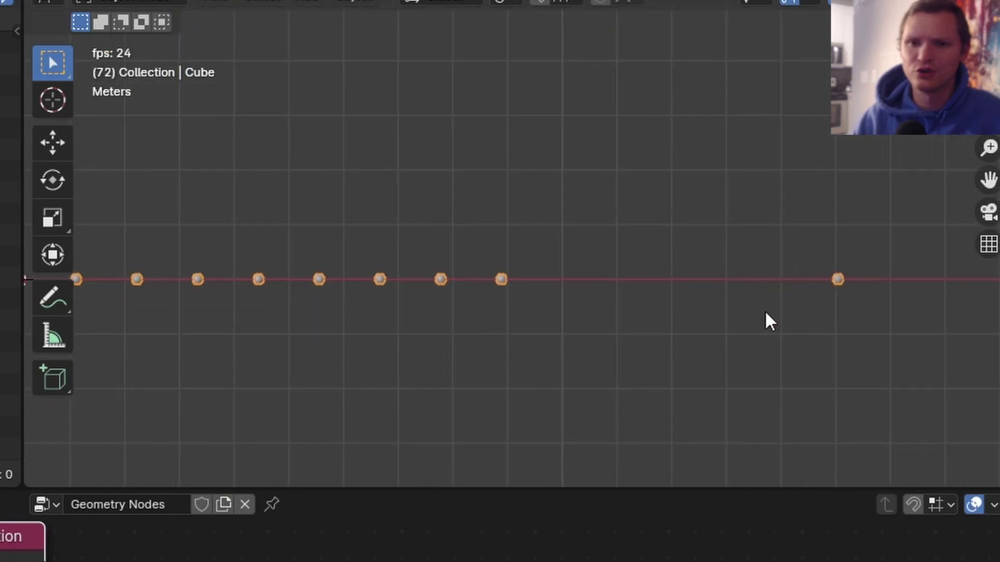
key(space)
key(shift+Left)
key(space)
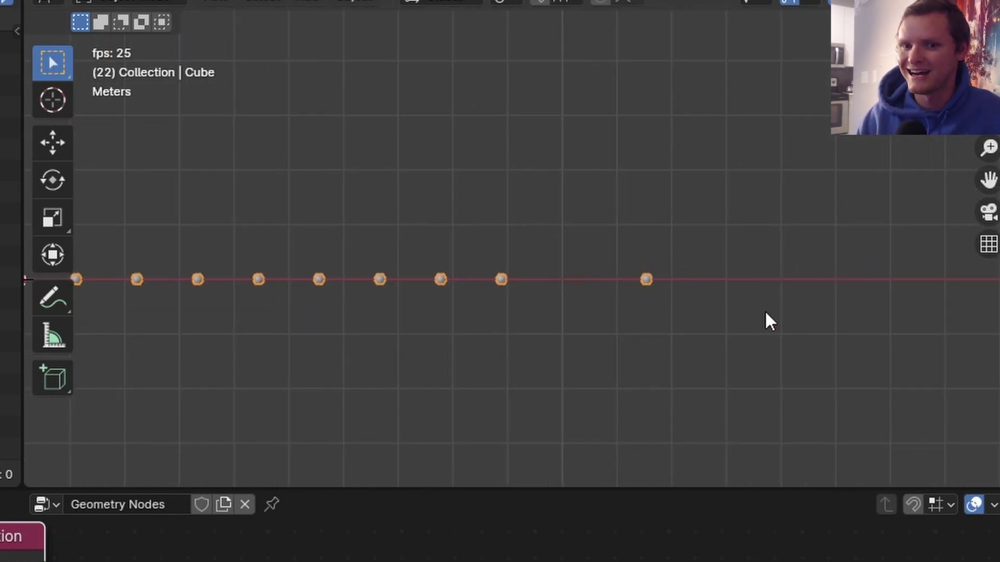
shift+middle_drag(999, 307, 827, 283)
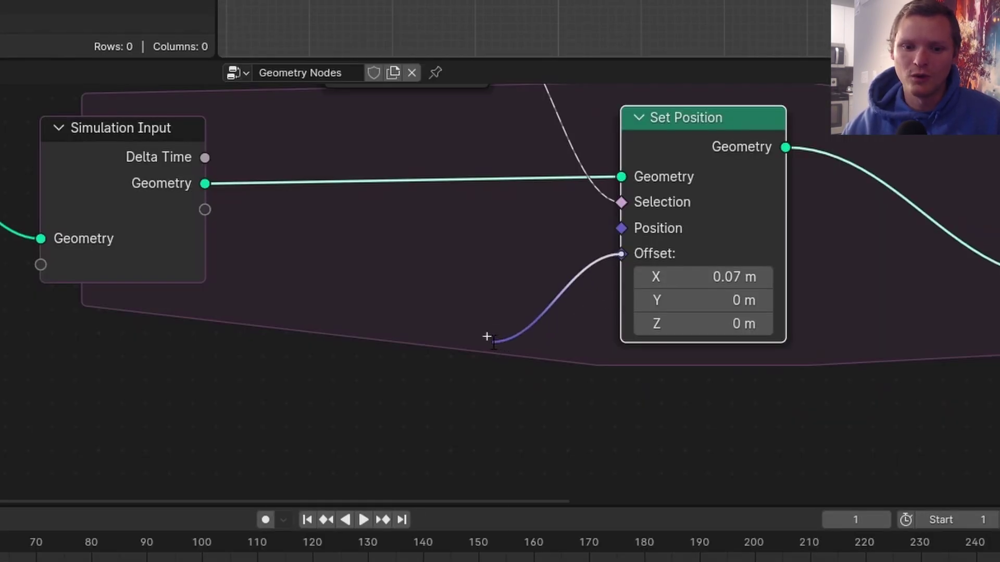
Drive Set Position's Offset with a vector Named Attribute node reading the attribute "v".
drag(487, 337, 490, 338)
text(named)
key(Return)
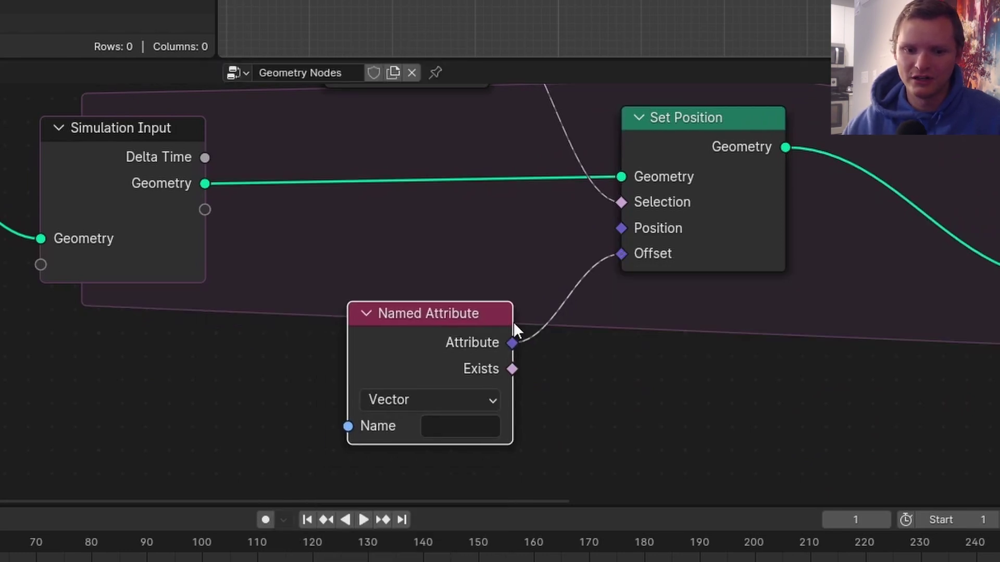
click(514, 345)
click(459, 424)
text(v)
key(Return)
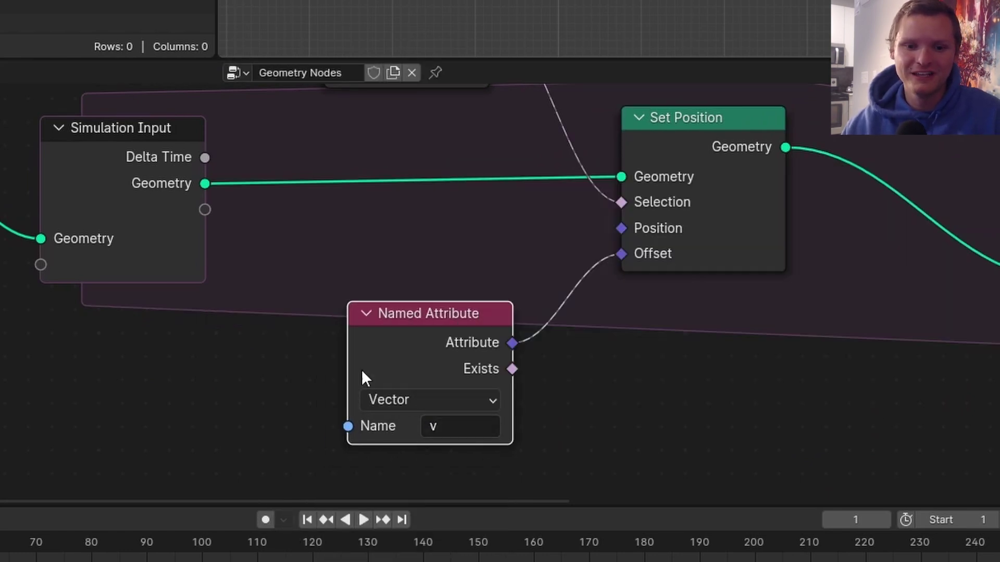
Make room by moving the Curve Line, Resample Curve and Simulation Input nodes, and insert Store Named Attribute before Set Position.
scroll(298, 330, down, 6)
drag(141, 417, 247, 342)
key(g)
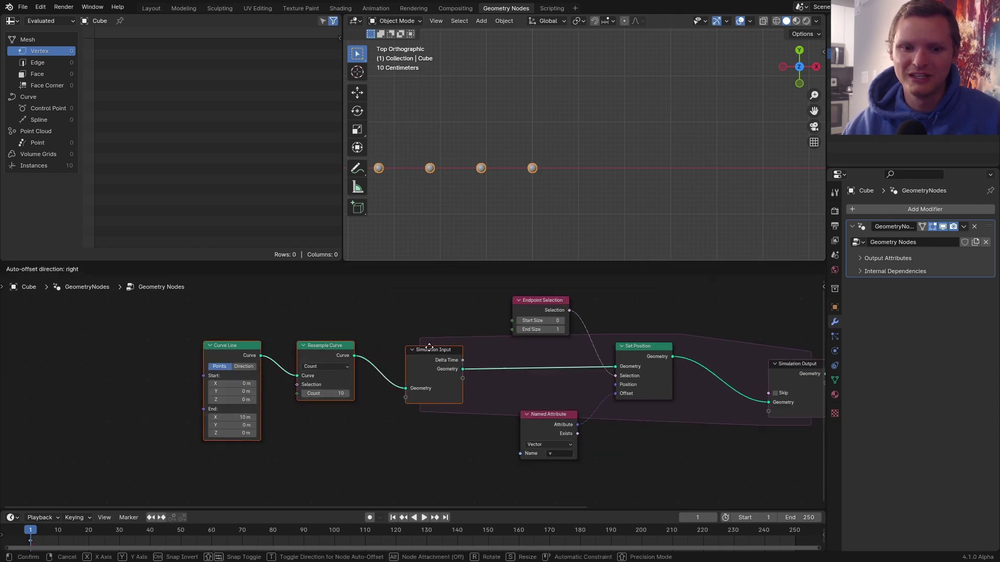
scroll(499, 432, up, 3)
key(shift+a)
text(store)
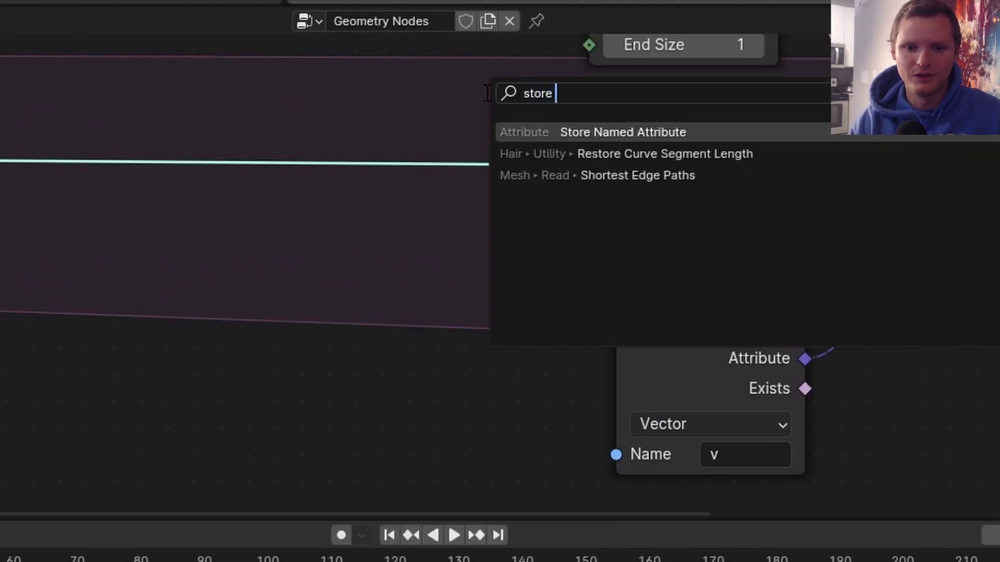
key(Return)
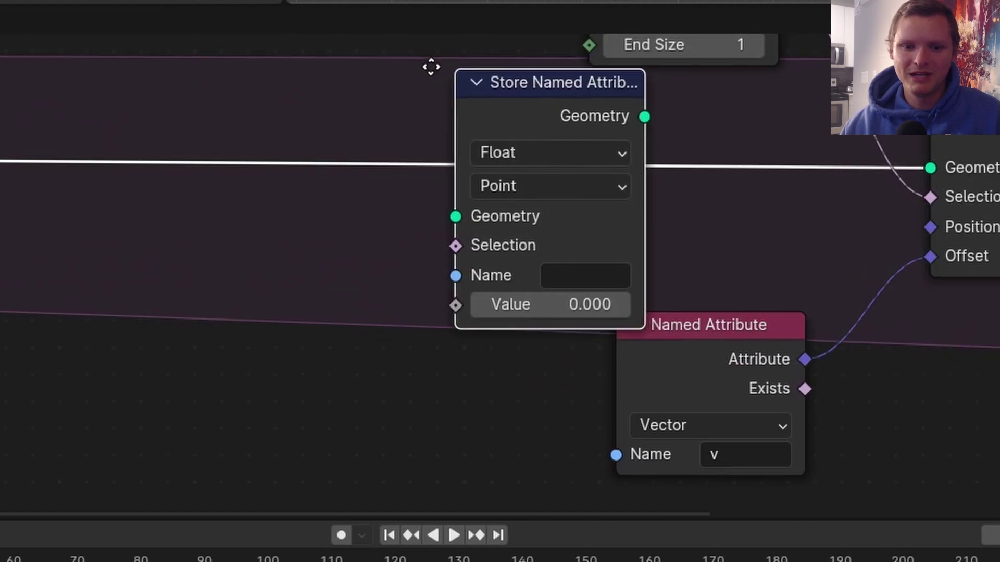
click(393, 65)
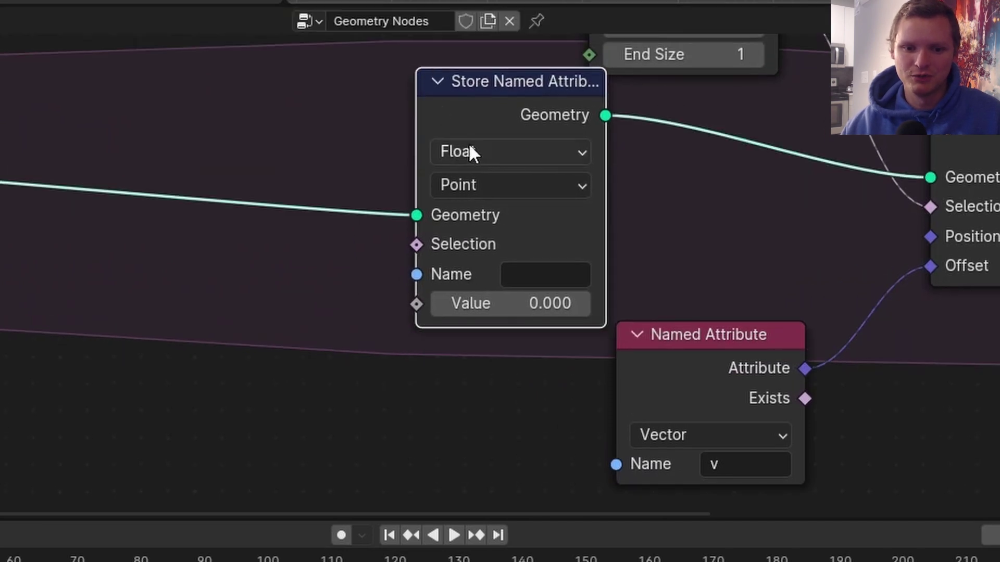
Set Store Named Attribute to the Vector type with name "v" and feed its Value from the Named Attribute node.
click(471, 151)
click(530, 252)
click(578, 276)
text(v)
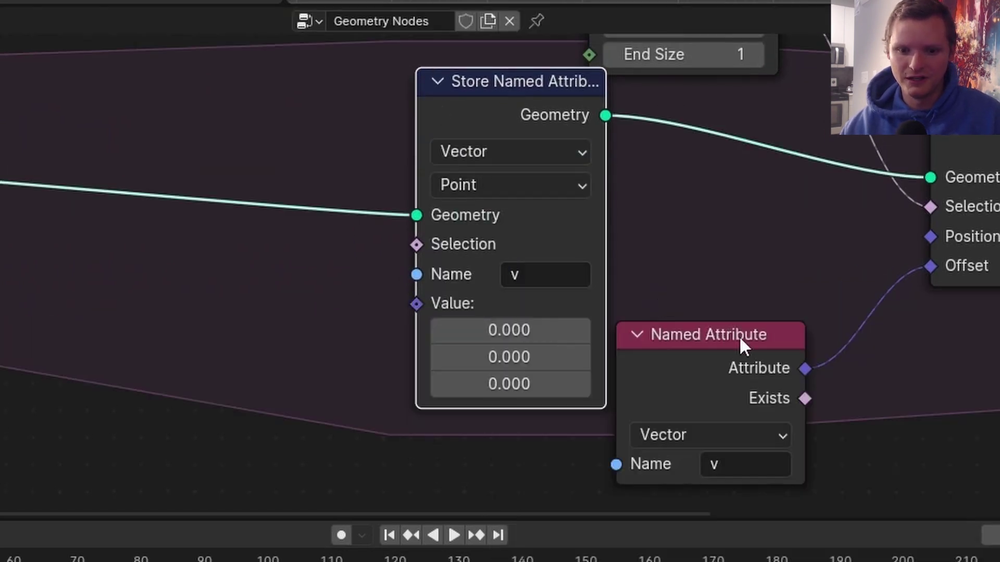
drag(741, 341, 17, 393)
drag(230, 398, 687, 298)
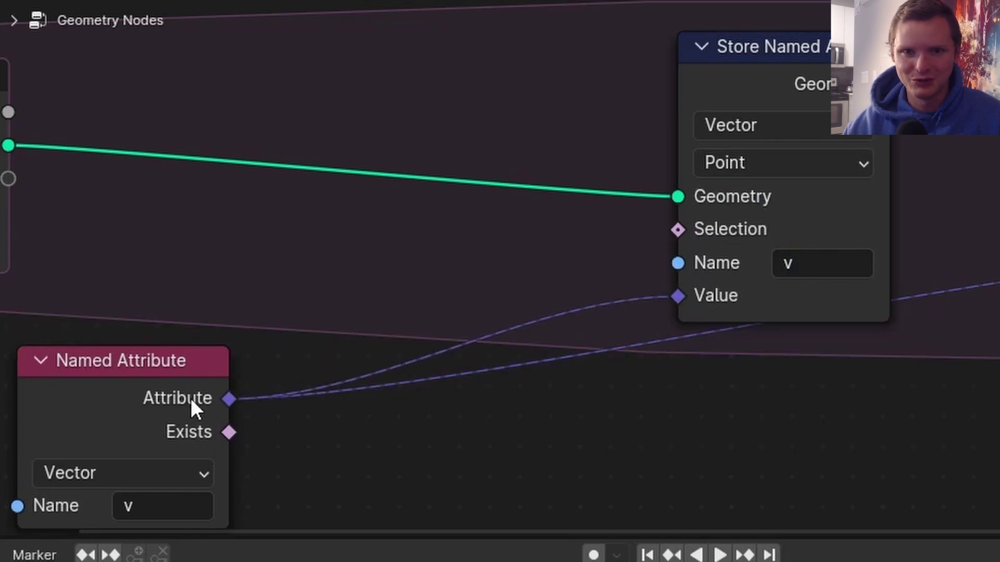
Insert a Vector Math Add node between the Named Attribute "v" and the Value of Store Named Attribute.
middle_drag(396, 202, 553, 164)
key(shift+a)
text(vec)
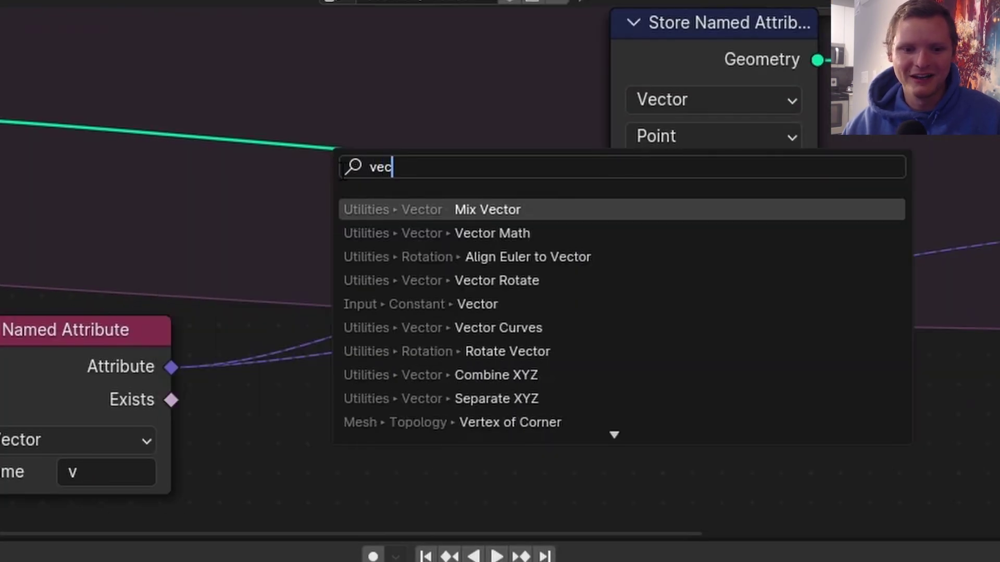
key(Down)
key(Return)
middle_drag(352, 366, 578, 221)
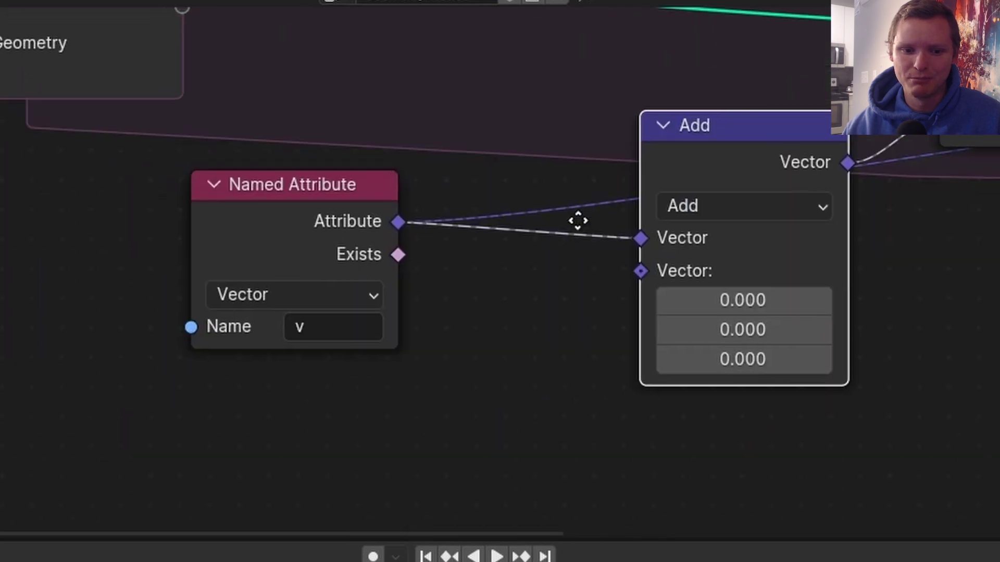
Duplicate the Named Attribute node, connect its Attribute to Add's second Vector input and set its name to "a".
click(308, 211)
key(shift+d)
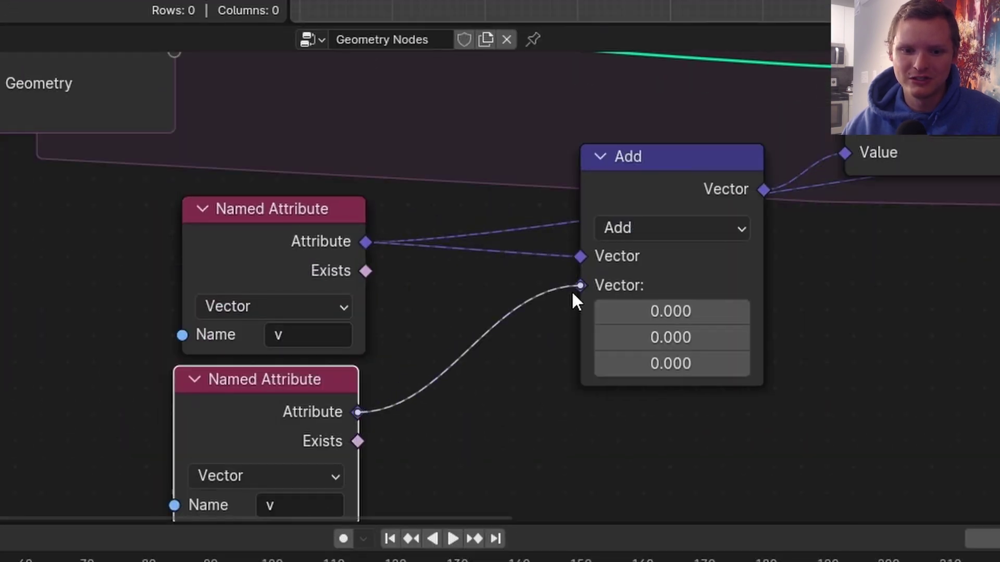
drag(572, 293, 579, 286)
middle_drag(431, 402, 522, 295)
click(392, 399)
text(a)
key(Return)
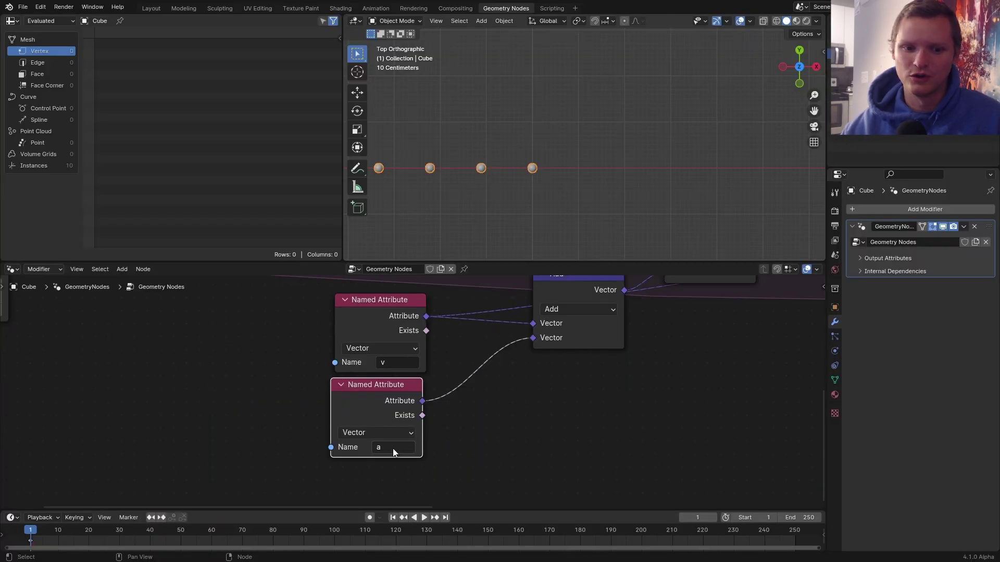
Duplicate the Store Named Attribute node, insert the copy after Simulation Input and set its name to "a".
middle_drag(493, 336, 401, 409)
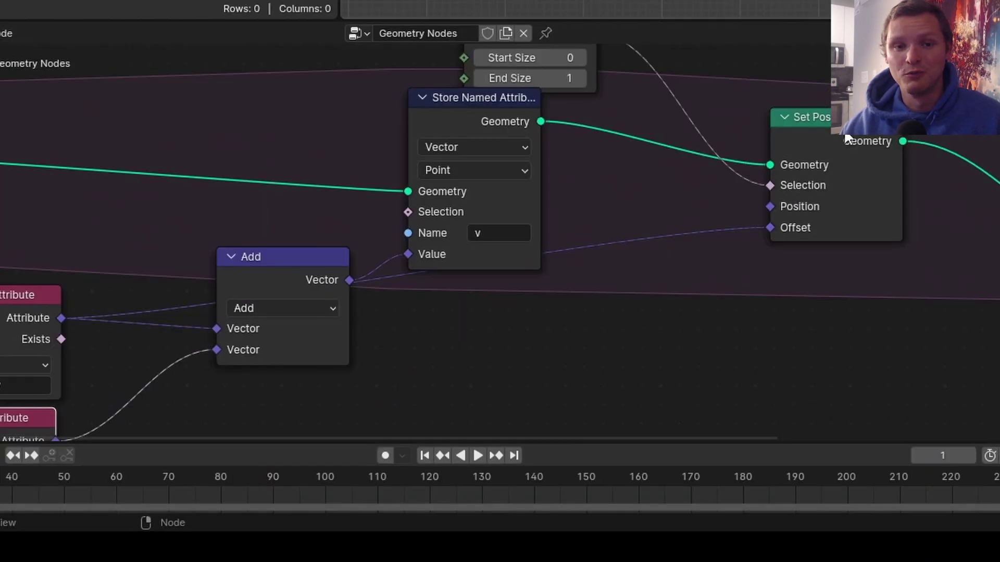
middle_drag(445, 281, 547, 193)
drag(119, 215, 123, 197)
middle_drag(401, 176, 450, 188)
scroll(316, 299, down, 2)
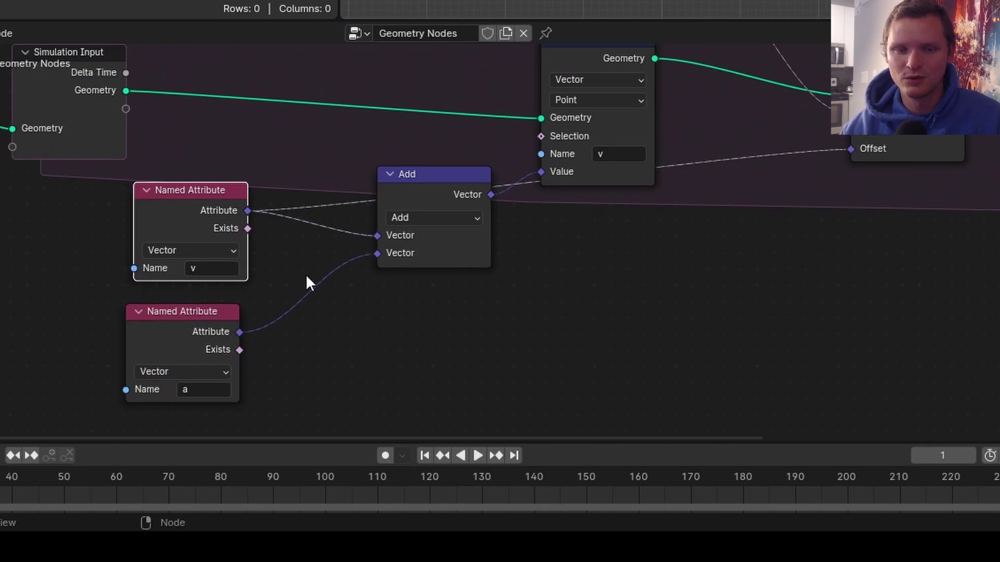
middle_drag(219, 201, 390, 308)
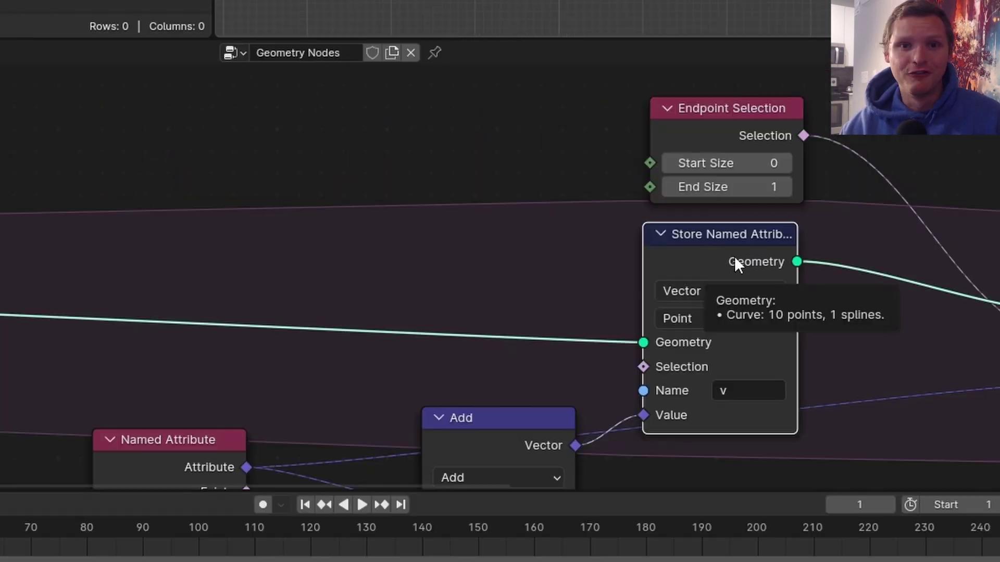
key(shift+d)
click(446, 238)
click(433, 249)
text(a)
key(Return)
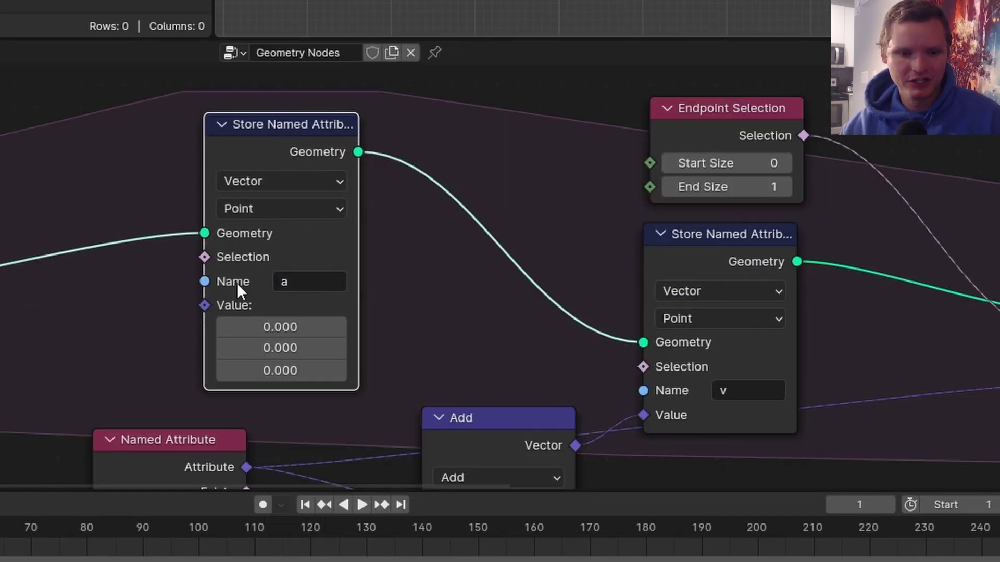
Set the X component of the Value stored in attribute "a" to 0.001.
middle_drag(234, 281, 488, 226)
scroll(488, 226, up, 2)
middle_drag(593, 250, 353, 300)
scroll(360, 297, up, 1)
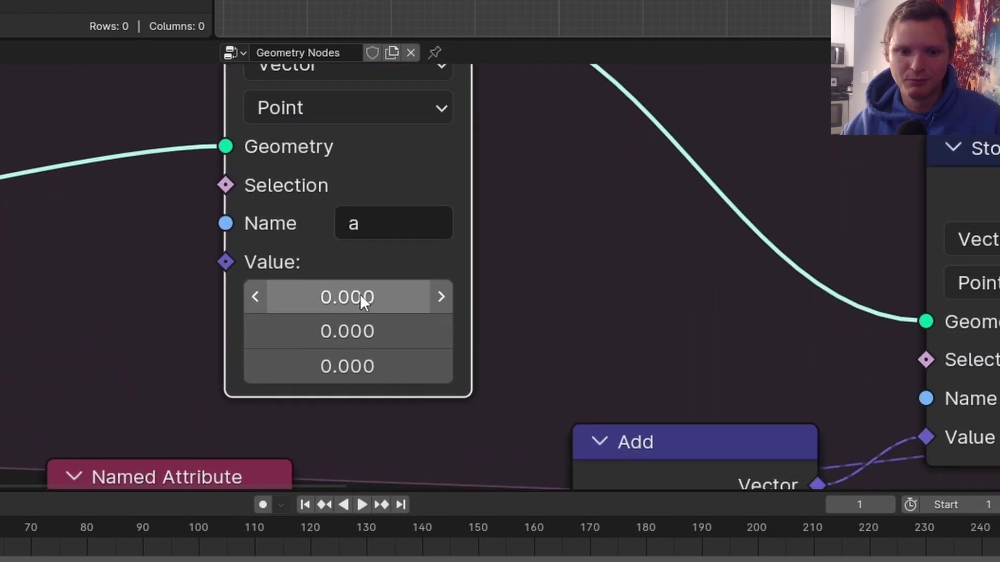
click(361, 295)
text(.001)
key(Return)
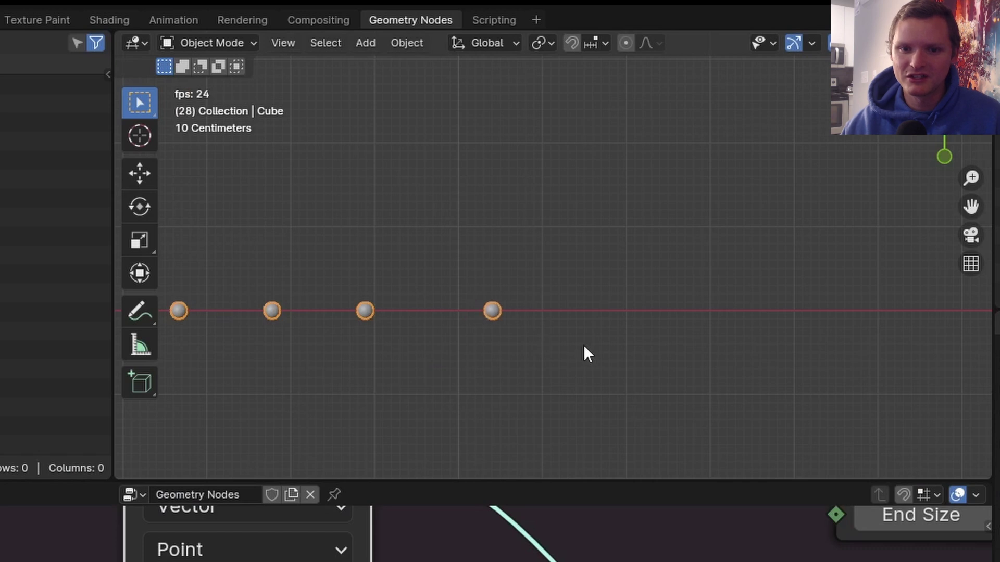
Play the simulation and watch how the last point moves along the X axis.
shift+middle_drag(578, 346, 525, 355)
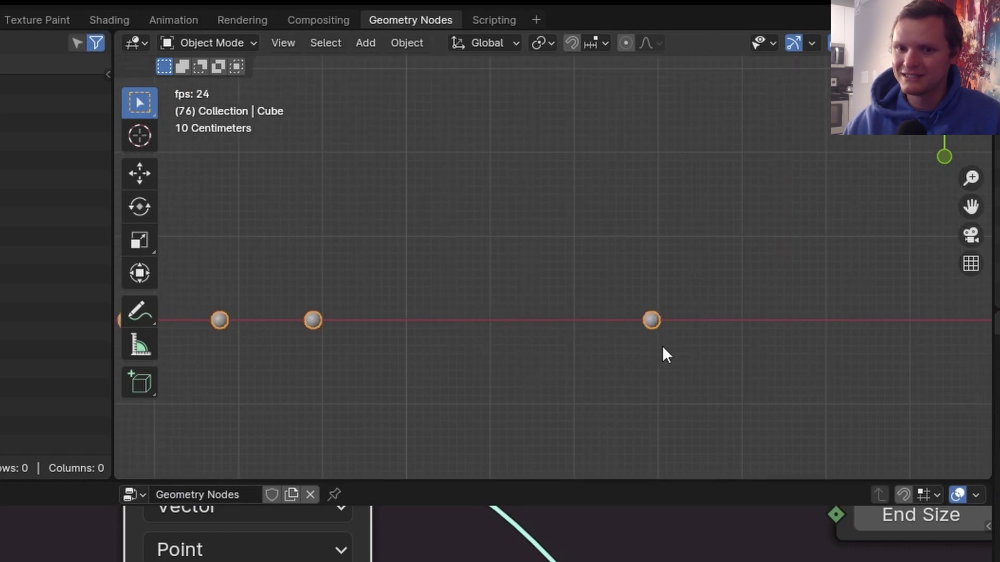
key(Escape)
key(space)
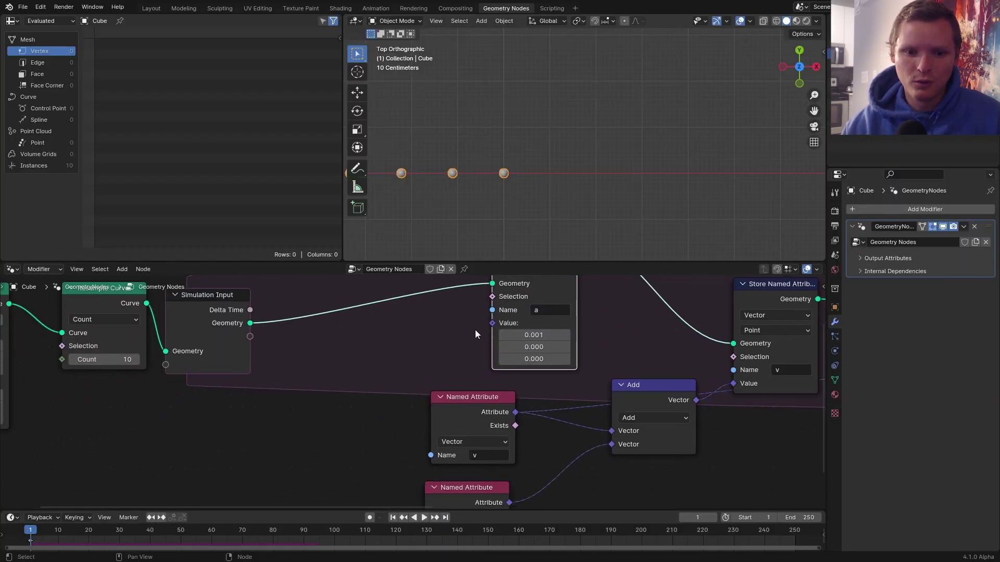
Add a Combine XYZ node feeding the Value of the "a" Store Named Attribute and place it below the simulation zone's link.
scroll(475, 329, up, 4)
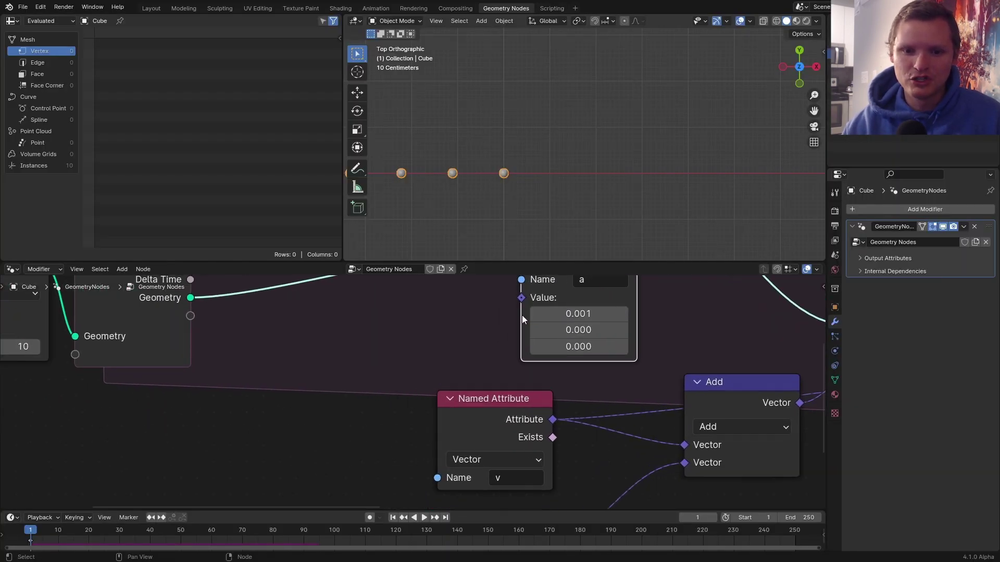
key(shift+a)
text(combine)
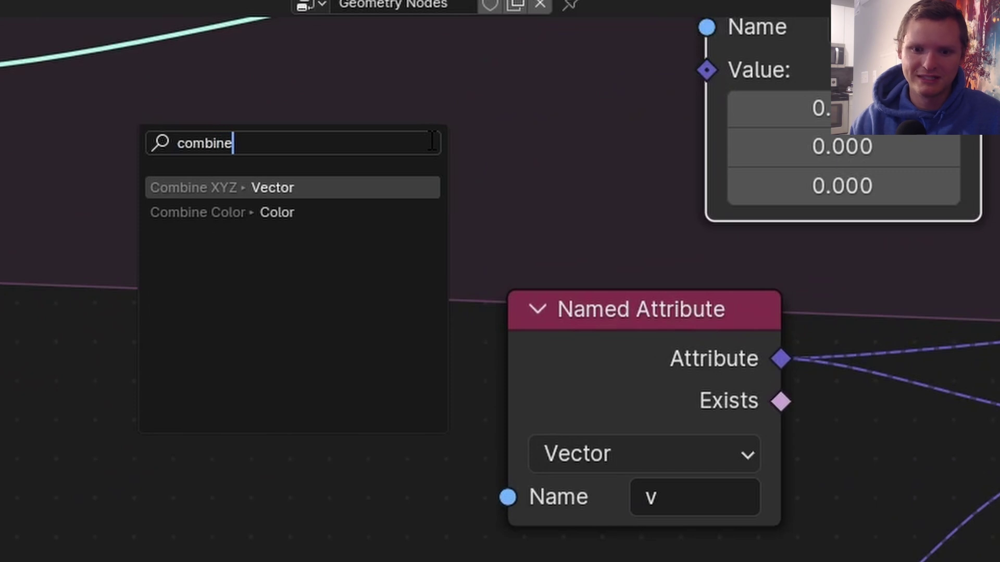
key(Return)
click(430, 141)
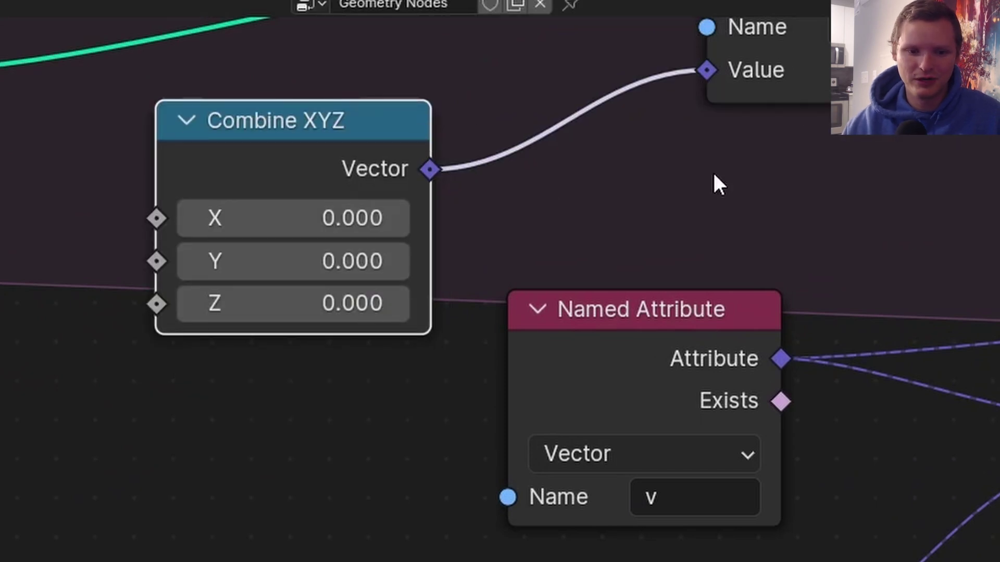
middle_drag(625, 191, 815, 215)
middle_drag(367, 252, 471, 243)
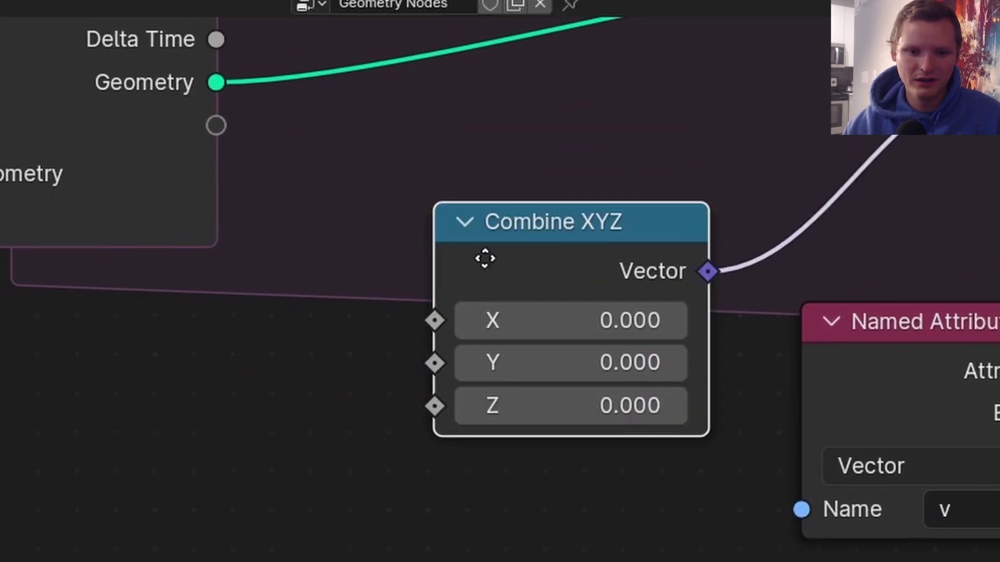
drag(585, 140, 570, 230)
Add a Noise Texture node ahead of Combine XYZ and set its dimensions to 1D.
middle_drag(571, 230, 807, 136)
middle_drag(465, 366, 529, 361)
key(shift+a)
text(noise)
key(Return)
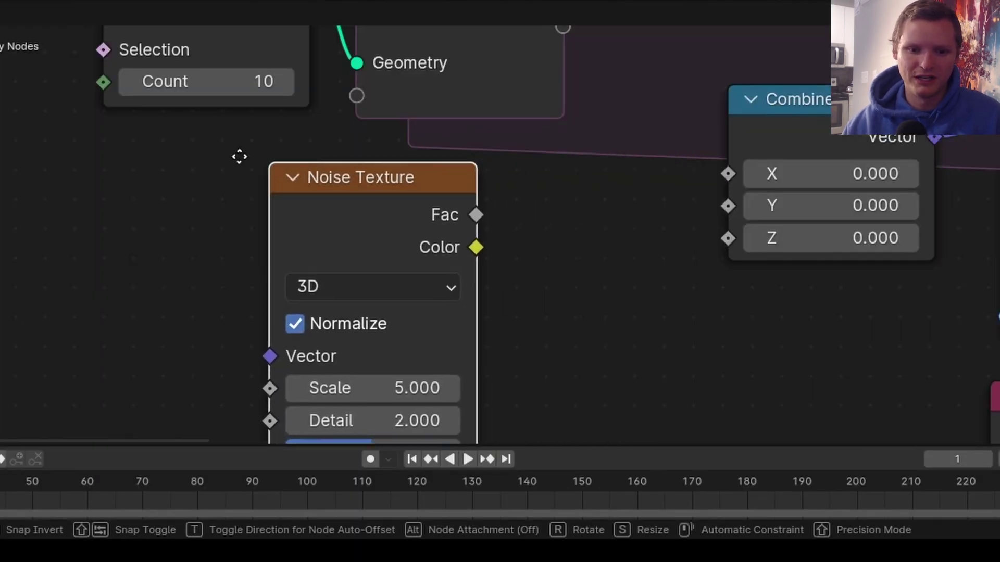
click(142, 170)
click(211, 295)
click(185, 368)
middle_drag(318, 264, 266, 241)
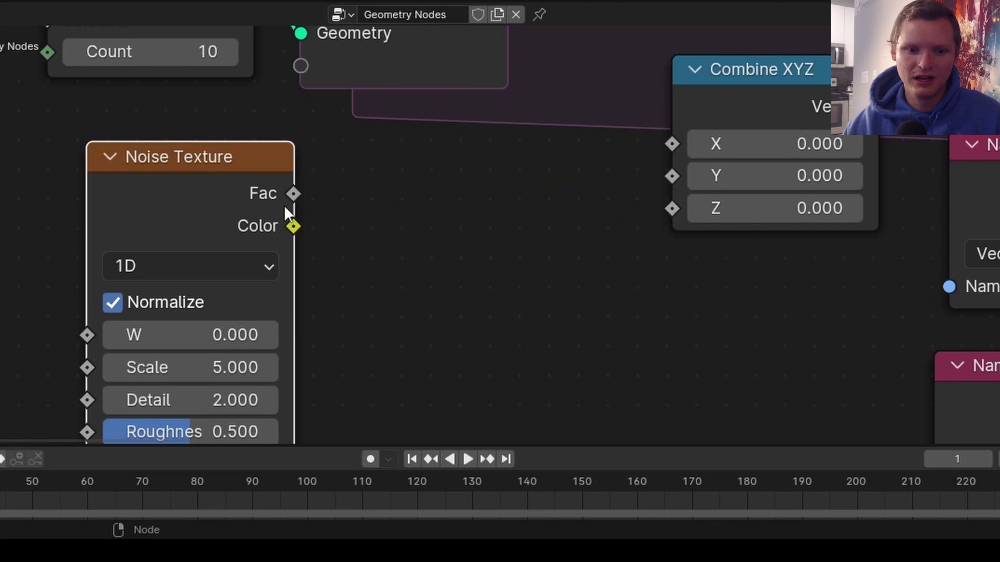
Feed the noise Fac output into a Float Compare node set to Greater Than with B at 0.5.
drag(290, 194, 394, 196)
text(math)
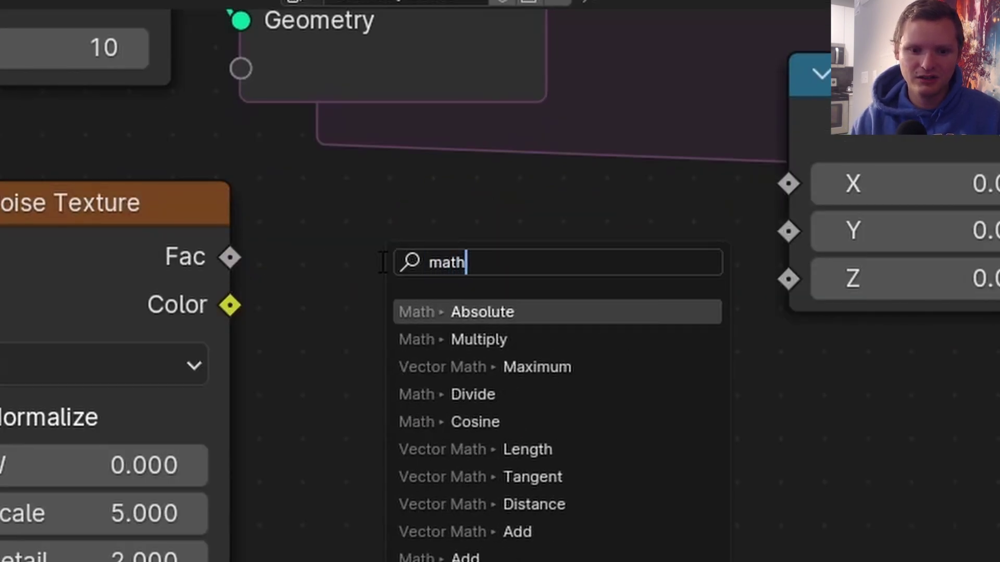
key(BackSpace)
key(BackSpace)
key(BackSpace)
key(BackSpace)
text(gre)
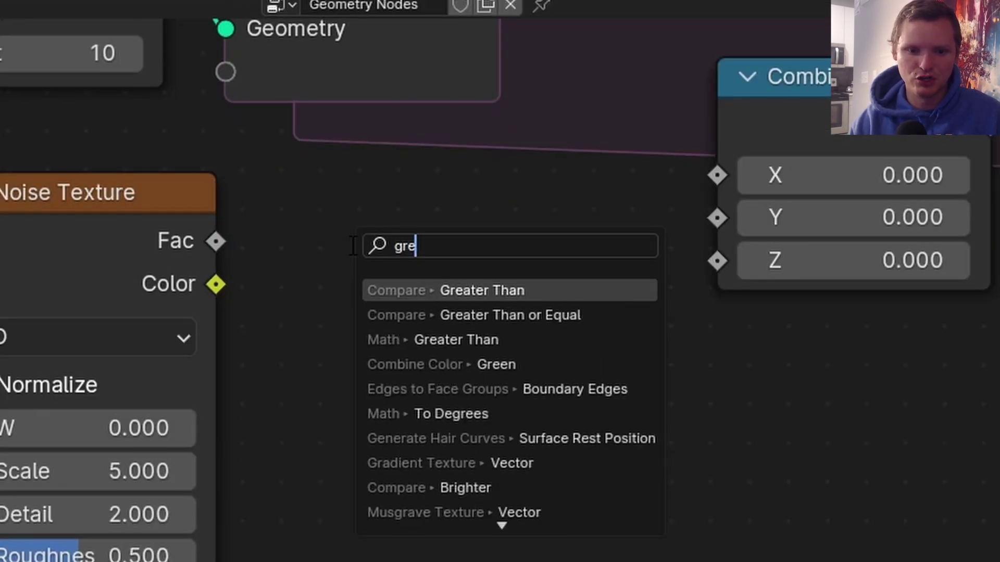
key(Return)
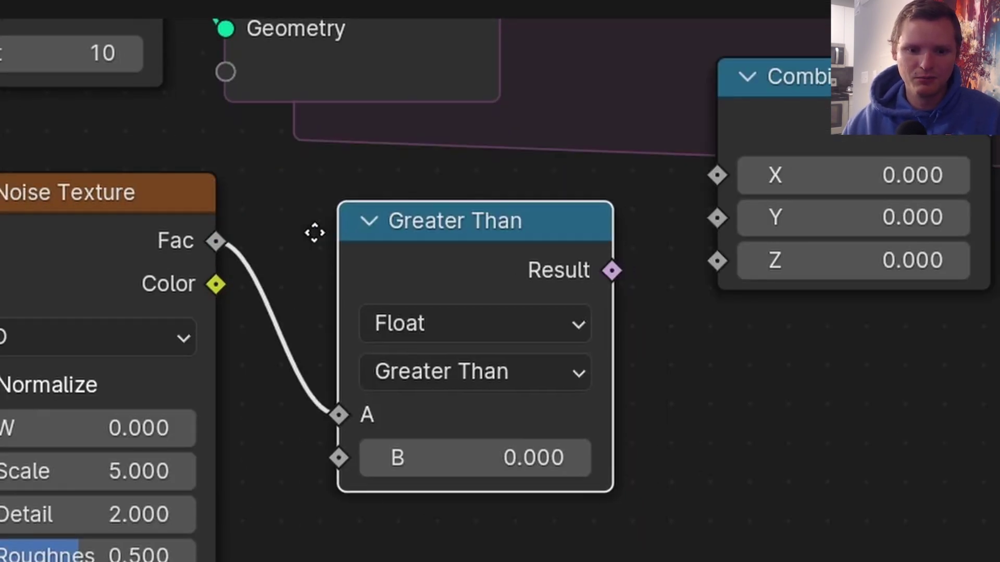
click(288, 226)
click(435, 447)
text(0.5)
key(Return)
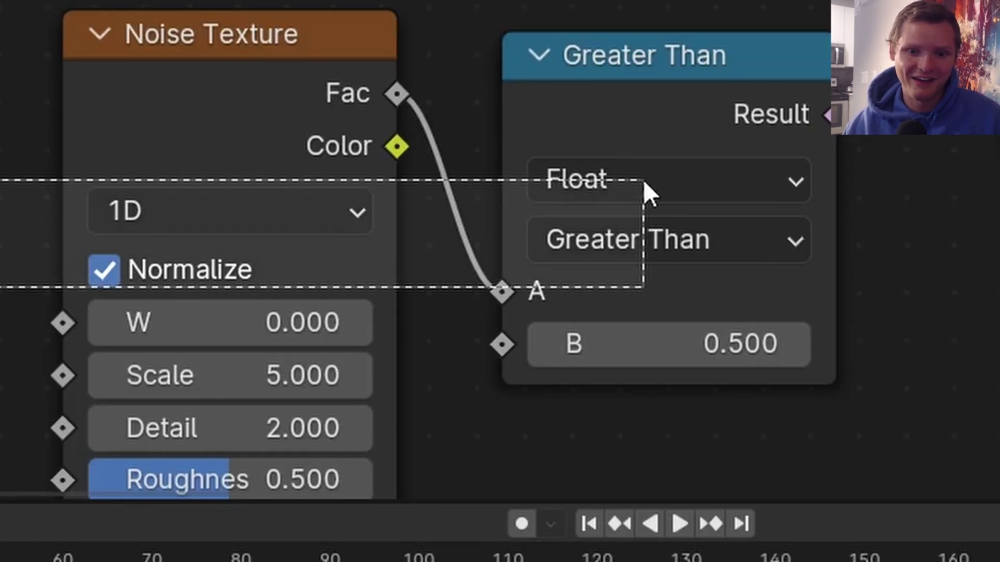
Multiply the Greater Than result by 0.01, connect it to Combine XYZ's X and test the simulation by playing it.
middle_drag(648, 192, 119, 290)
key(shift+a)
text(math)
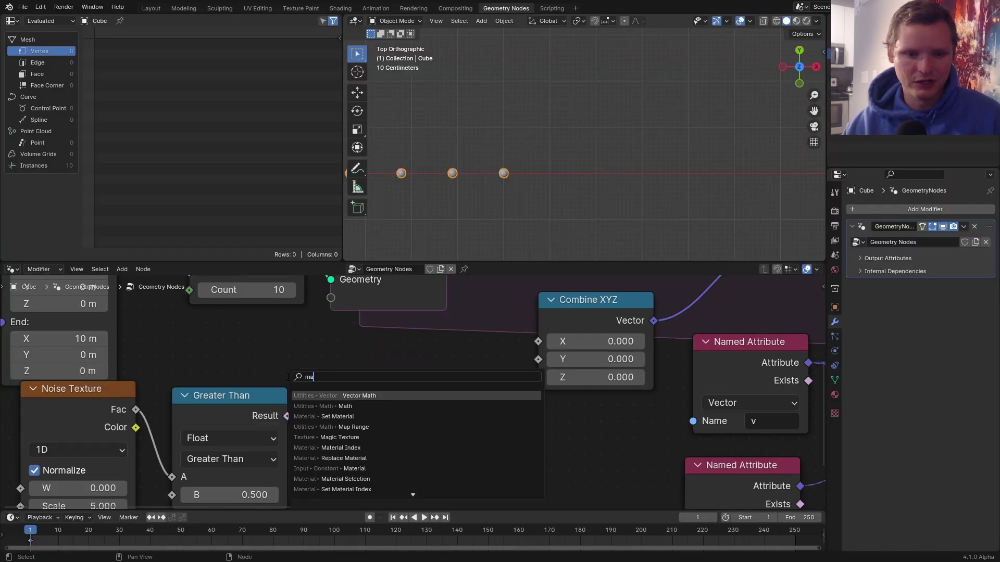
click(339, 405)
click(373, 367)
drag(287, 416, 369, 464)
click(406, 426)
click(392, 253)
click(429, 482)
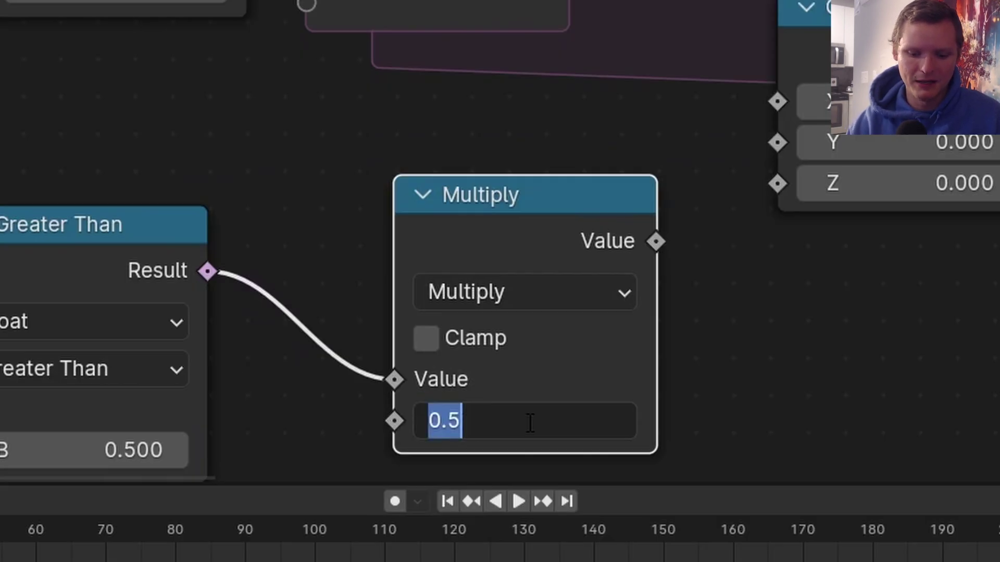
text(.01)
key(Return)
key(space)
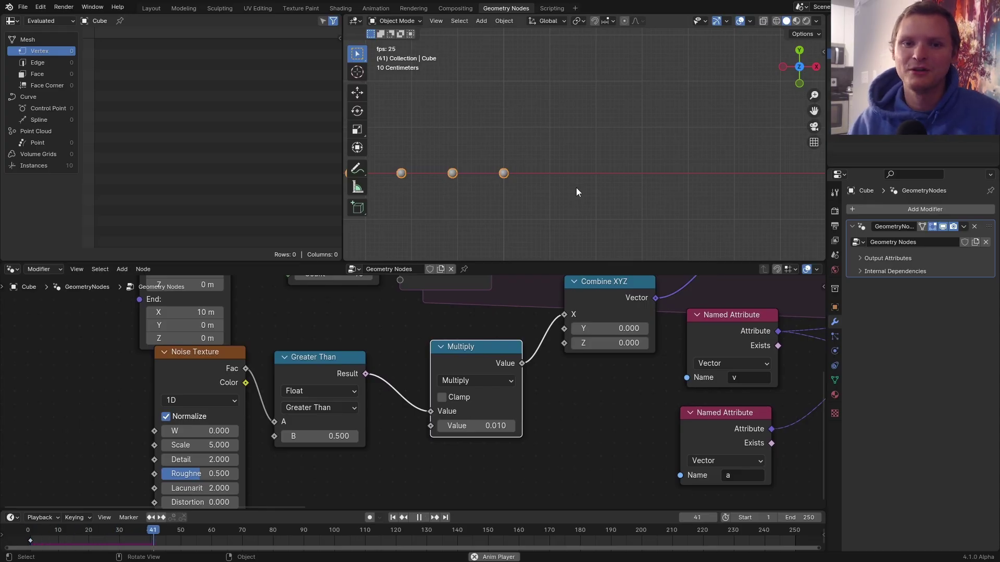
key(shift+Left)
Add a Scene Time node and drive the Noise Texture's W from its Frame output.
middle_drag(264, 406, 395, 364)
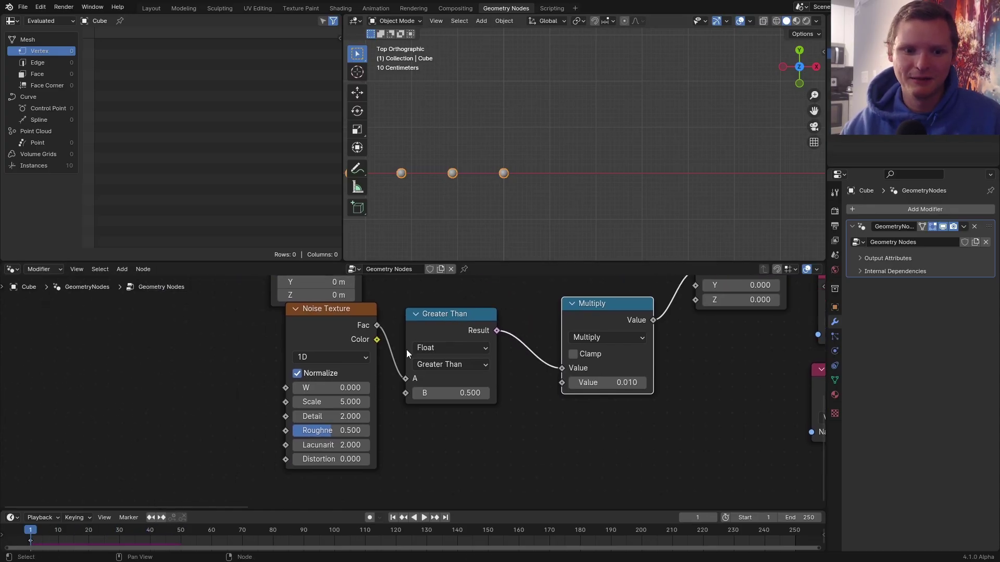
scroll(396, 364, up, 3)
drag(544, 282, 244, 225)
text(time)
key(Return)
click(84, 223)
middle_drag(289, 207, 715, 233)
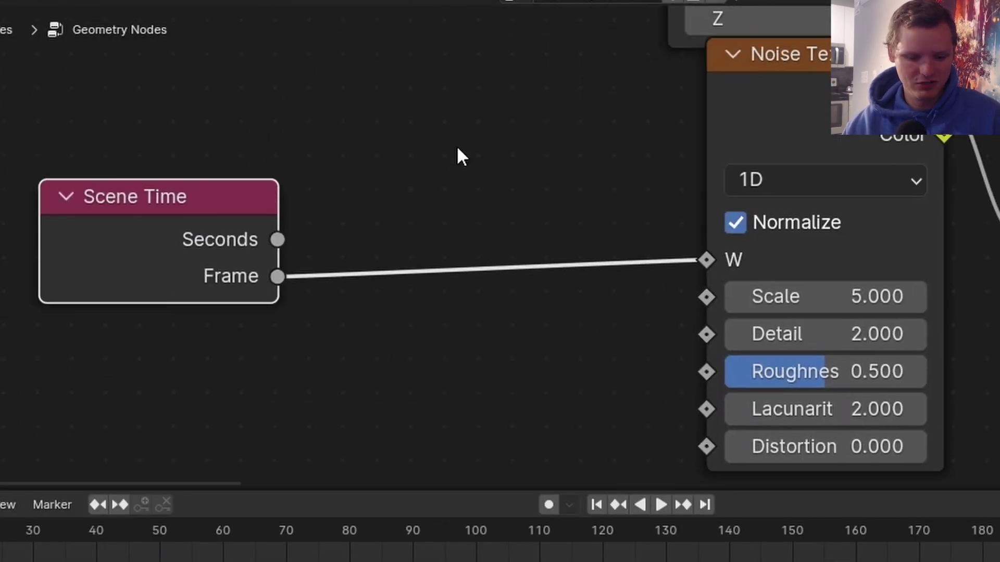
Insert a Math node between Scene Time's Frame and the noise W, set to Divide by 100.
key(shift+a)
text(ma)
key(Return)
click(446, 149)
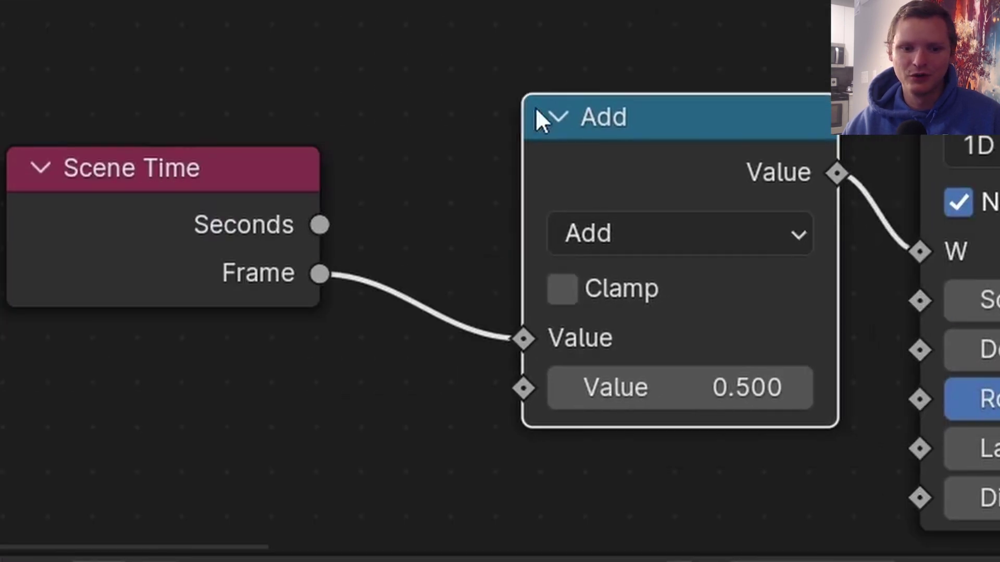
click(683, 230)
click(688, 377)
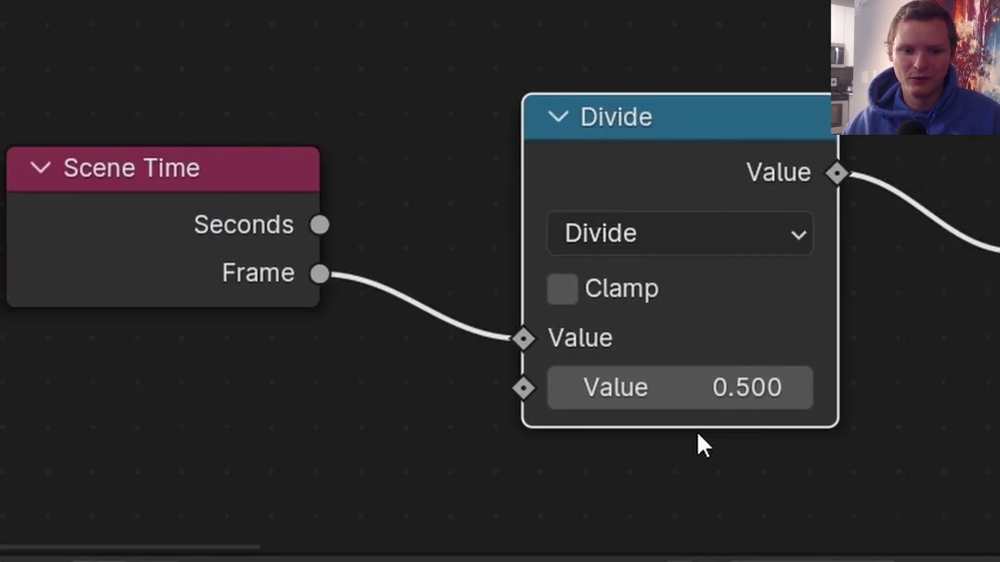
click(698, 389)
text(100)
key(Return)
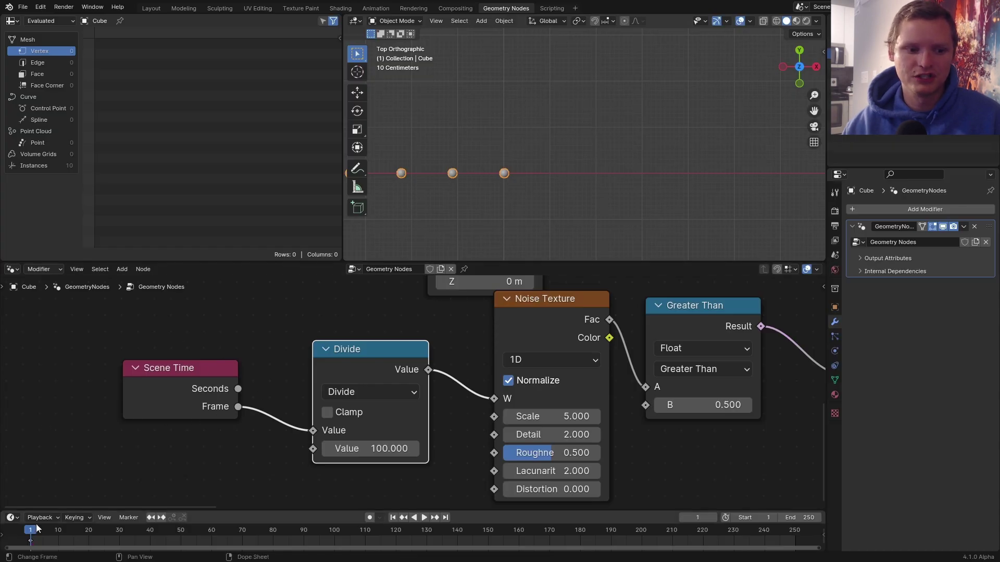
Scrub the timeline to preview the motion and turn off Normalize on the Noise Texture.
drag(34, 534, 54, 533)
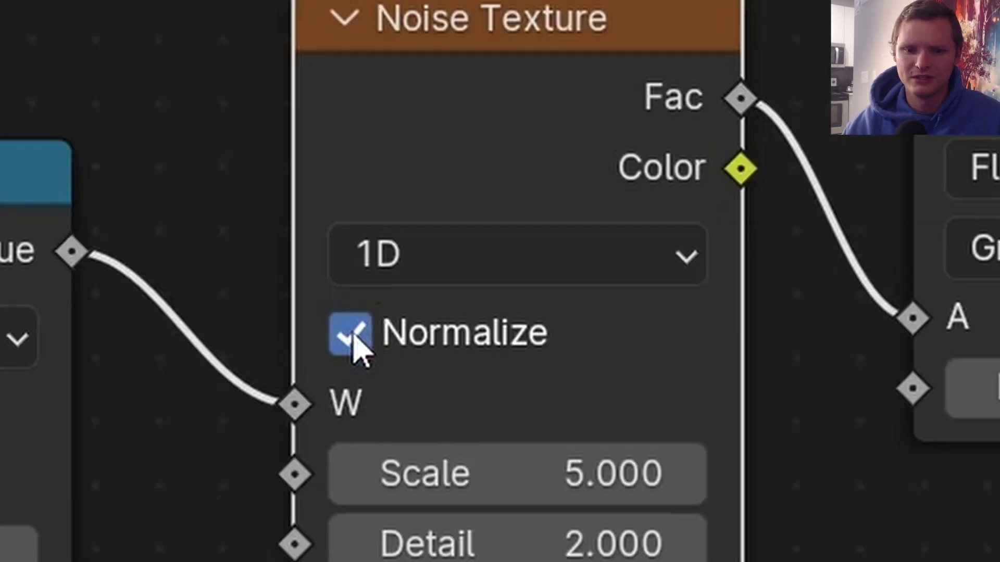
click(508, 381)
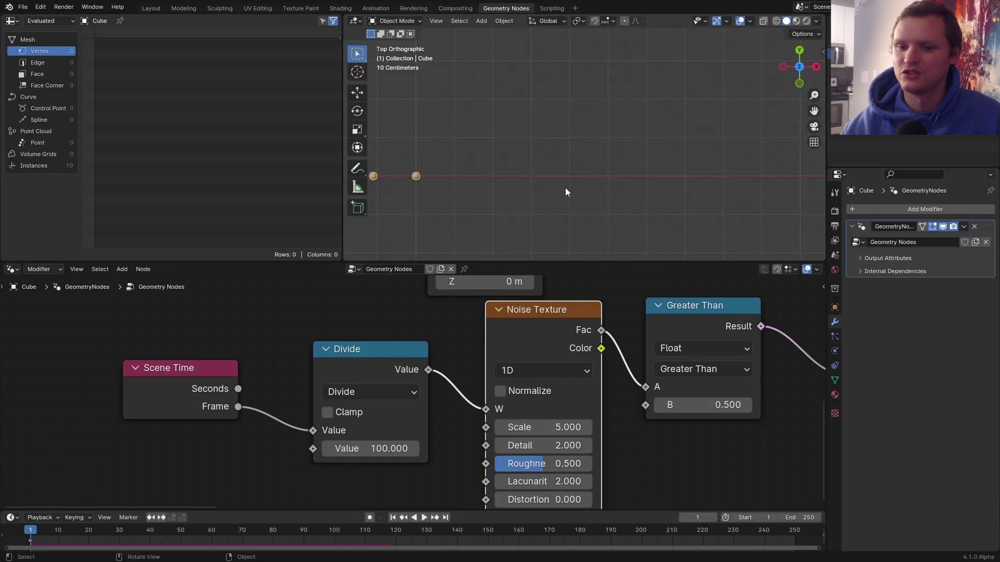
scroll(592, 343, down, 14)
middle_drag(648, 357, 523, 345)
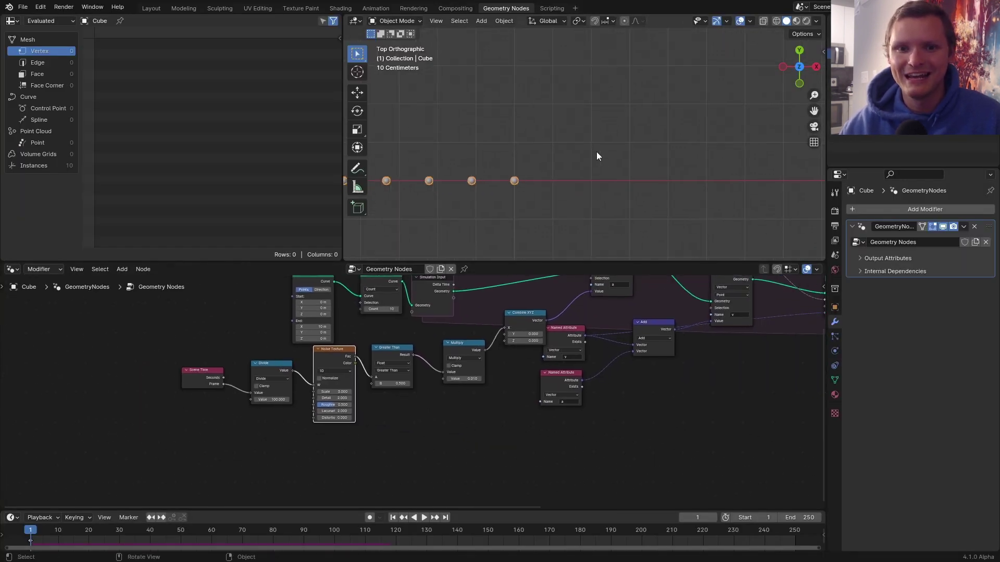
scroll(595, 152, up, 2)
shift+middle_drag(592, 181, 590, 148)
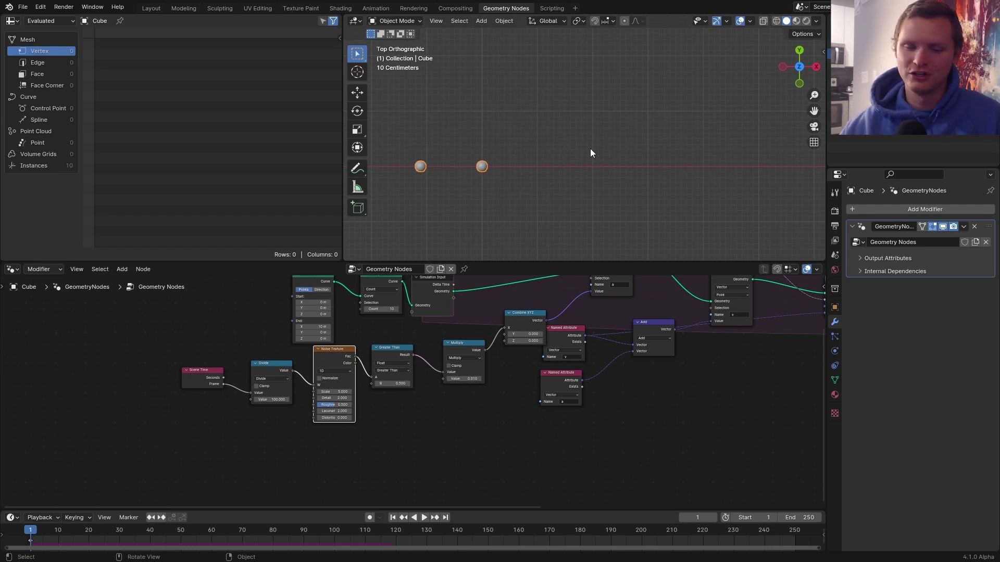
scroll(659, 305, up, 4)
middle_drag(675, 307, 417, 341)
scroll(458, 329, up, 3)
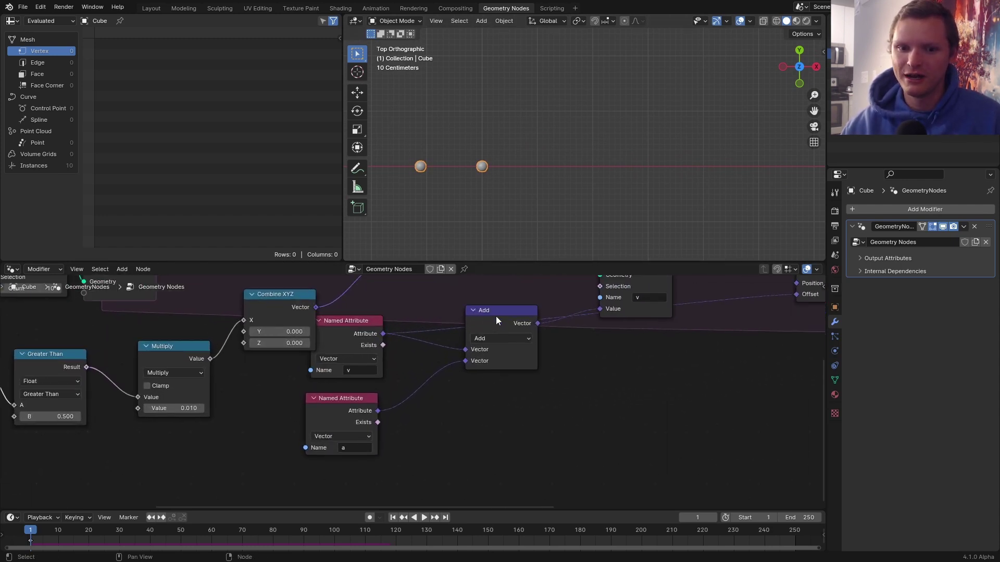
Duplicate the Add vector node ahead of the "v" Store Named Attribute's Value and make it a Scale of 0.98.
key(shift+d)
click(608, 313)
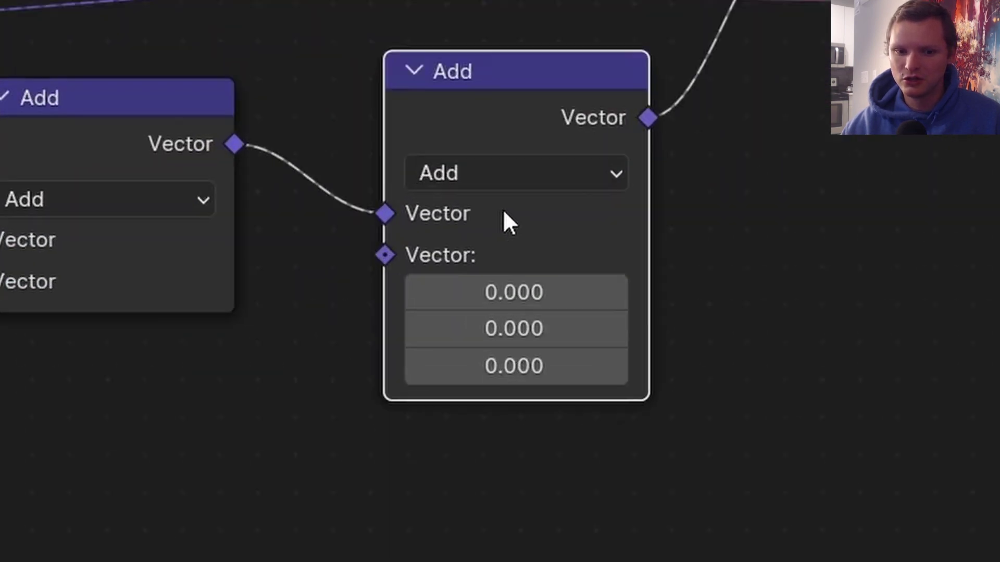
click(523, 164)
click(452, 115)
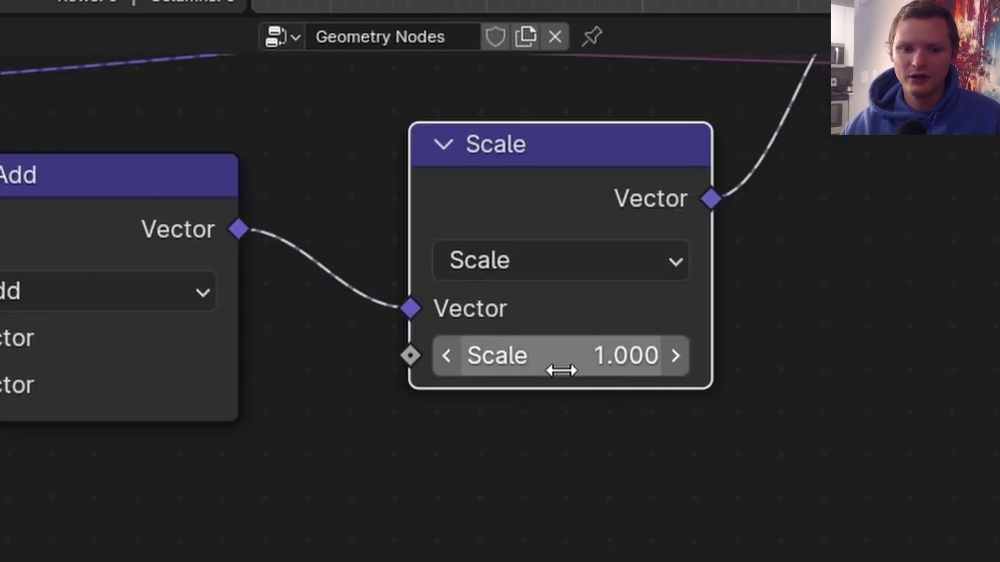
click(564, 370)
text(.98)
key(Return)
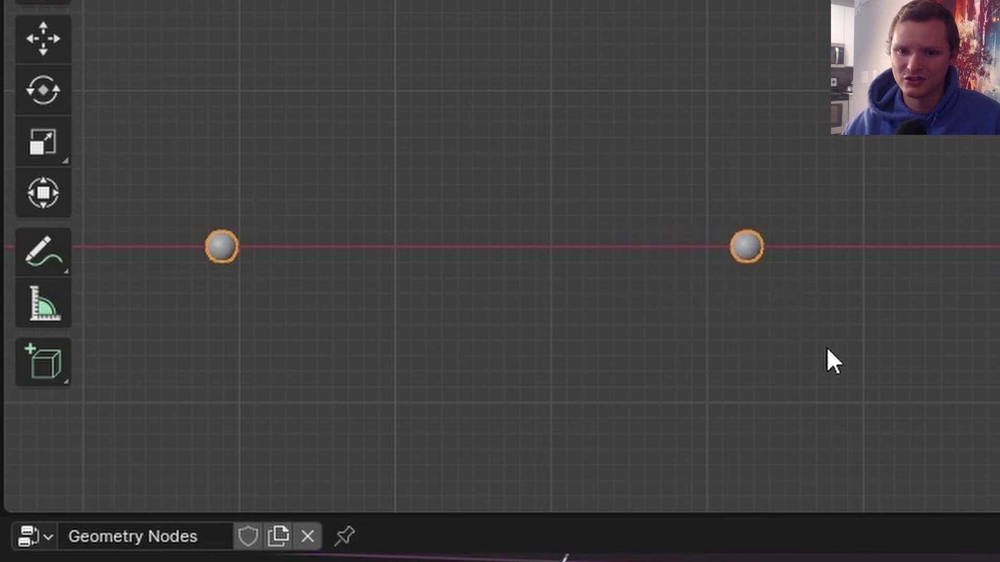
Annotate the viewport with a circle around one sphere, an arrow to the next sphere and an outline around that neighbour.
mouse_move(402, 364)
mouse_down()
mouse_move(500, 282)
mouse_move(368, 306)
mouse_move(493, 335)
mouse_move(406, 240)
mouse_up()
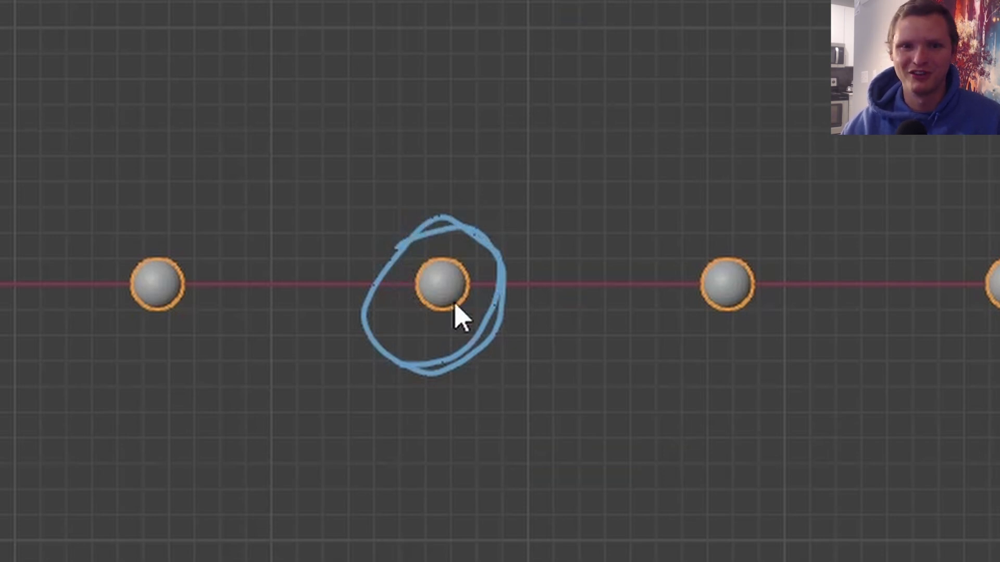
drag(575, 297, 677, 298)
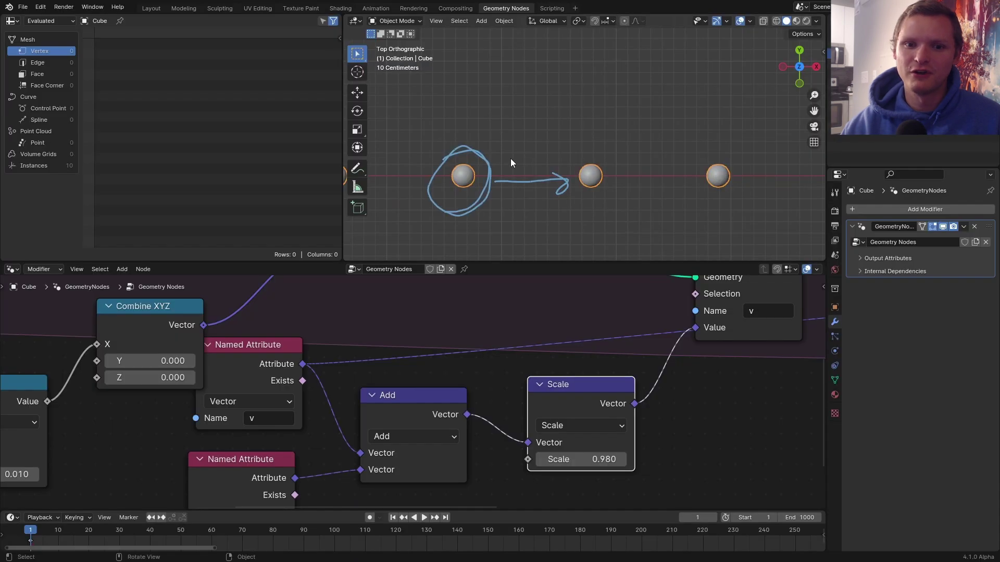
mouse_move(502, 221)
mouse_down()
mouse_move(857, 240)
mouse_move(666, 194)
mouse_move(415, 192)
mouse_move(345, 181)
mouse_up()
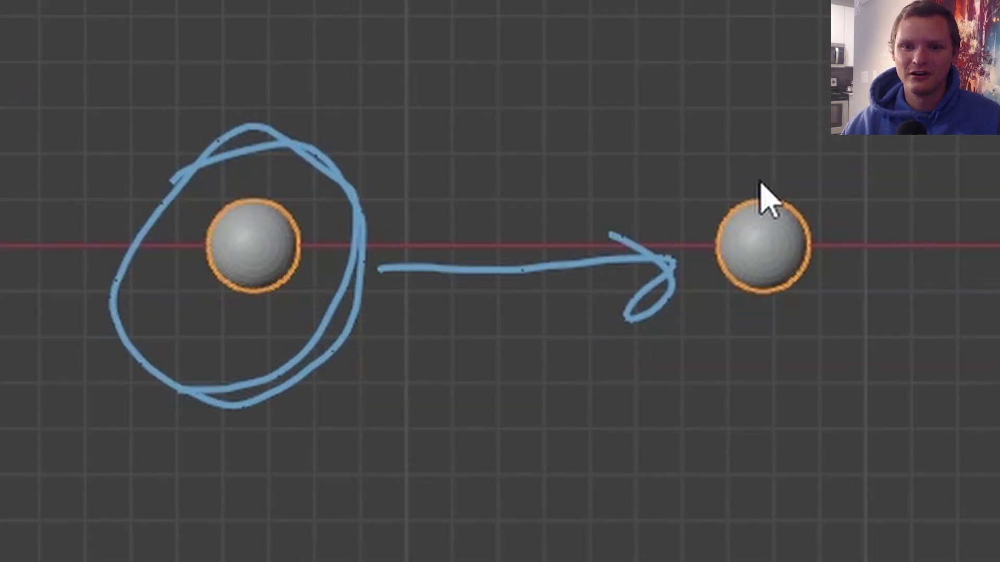
mouse_move(755, 180)
mouse_down()
mouse_move(731, 229)
mouse_move(802, 239)
mouse_move(752, 182)
mouse_up()
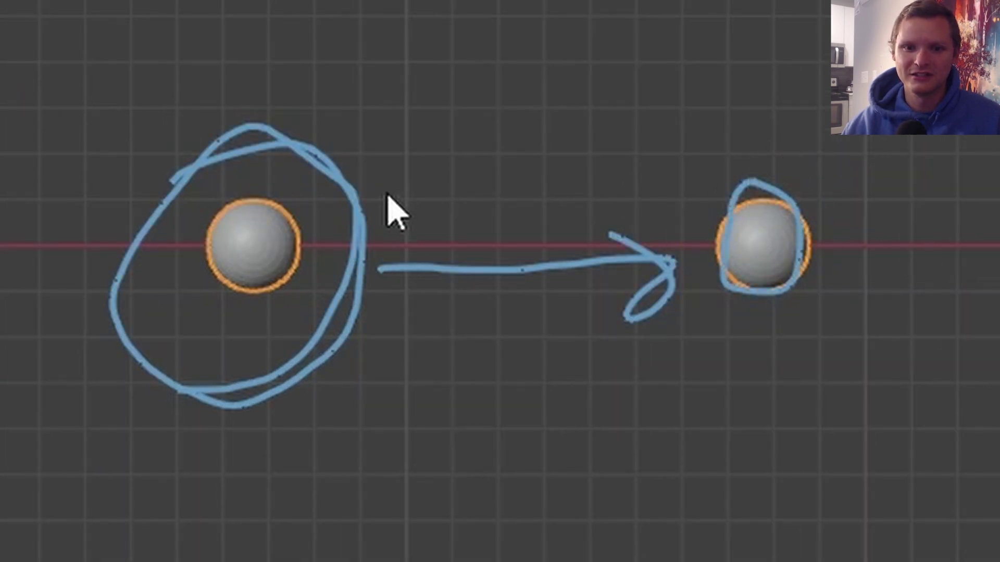
drag(386, 193, 482, 182)
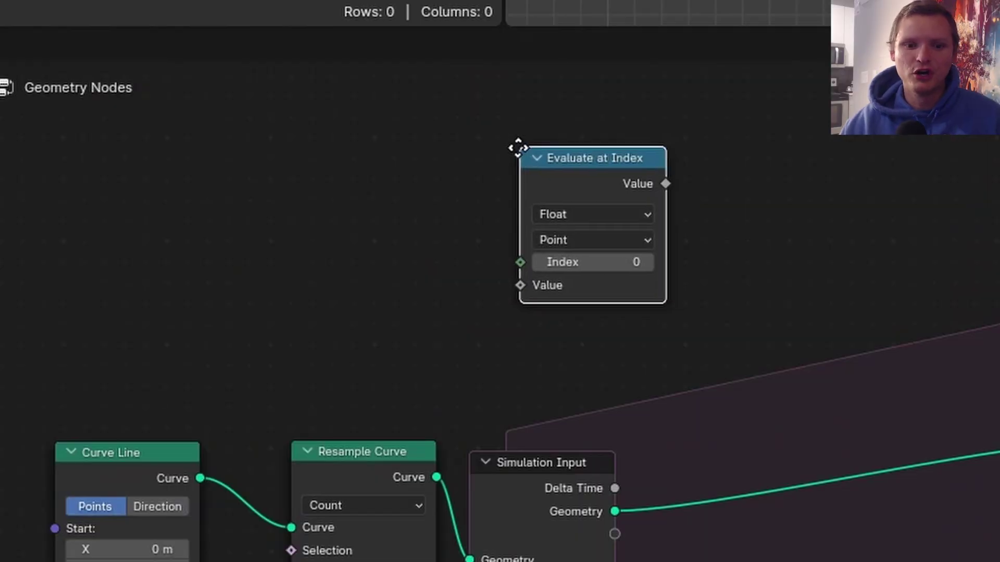
Add an Evaluate at Index node and feed its Index input from a new Index node.
click(518, 145)
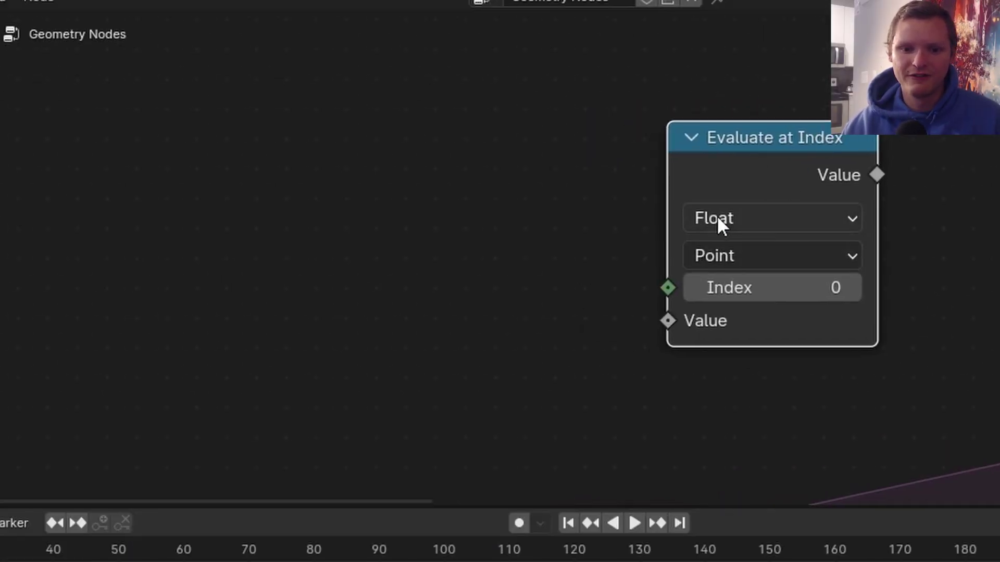
drag(668, 287, 412, 211)
text(index)
key(Down)
key(Return)
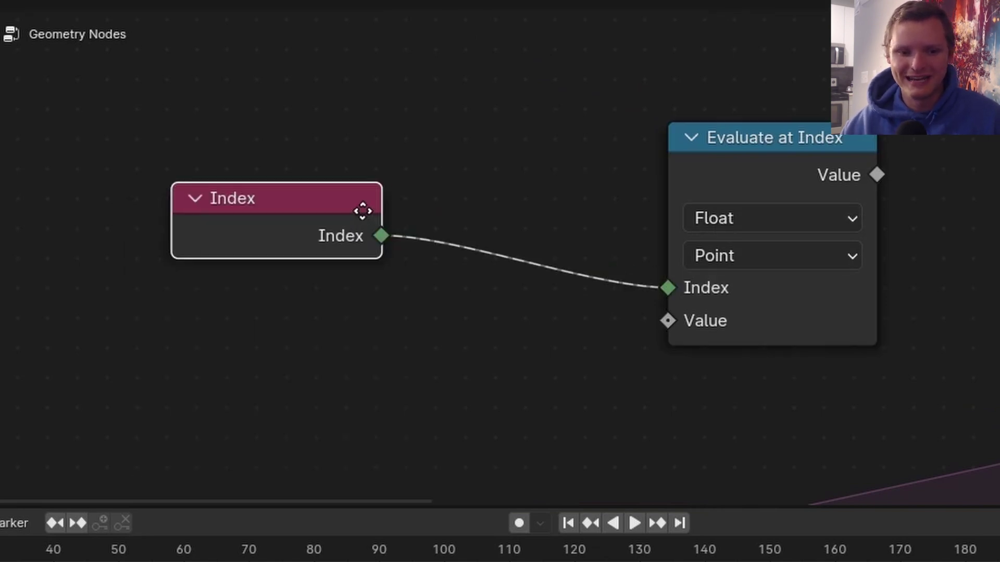
click(217, 205)
Insert a Math Add node with value 1 between Index and Evaluate at Index, and set Evaluate at Index to Vector.
key(shift+a)
text(math)
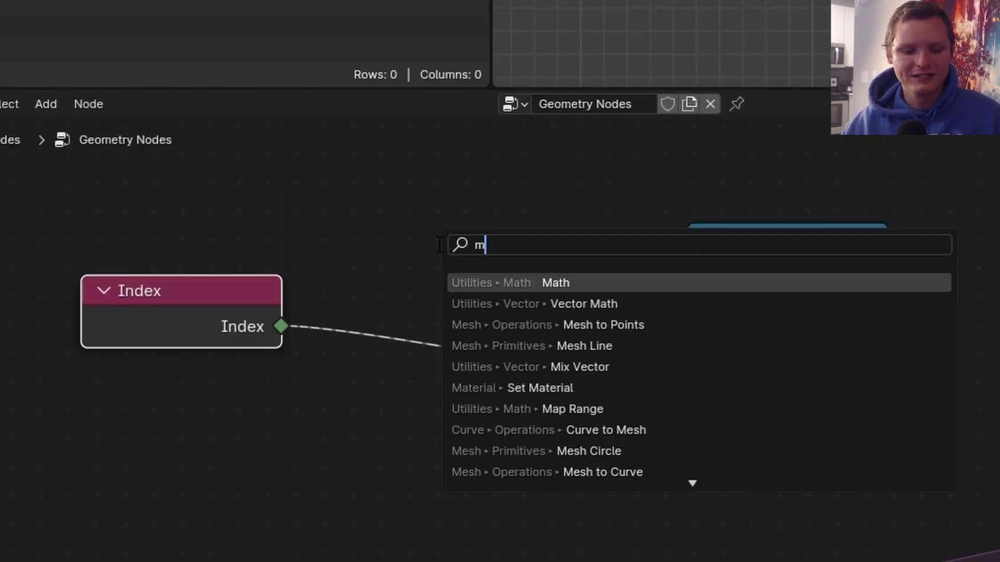
key(Return)
click(389, 160)
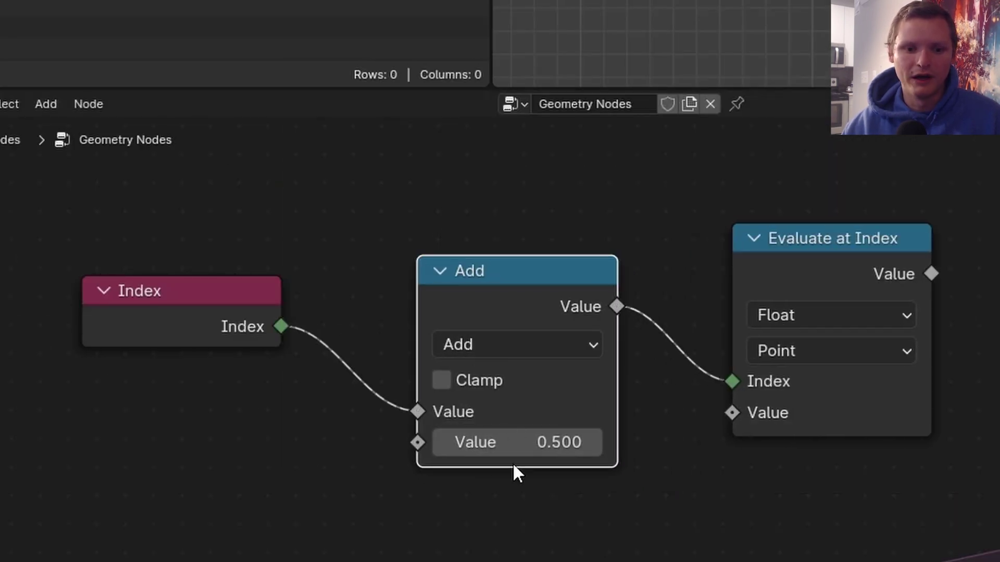
Feed a new Position node into the Value input of Evaluate at Index.
drag(721, 310, 382, 346)
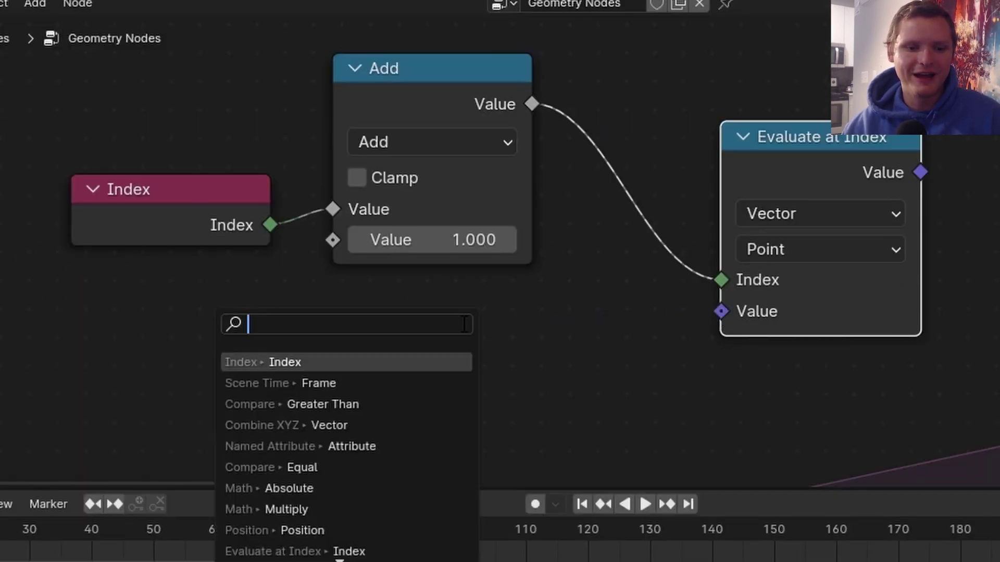
text(po)
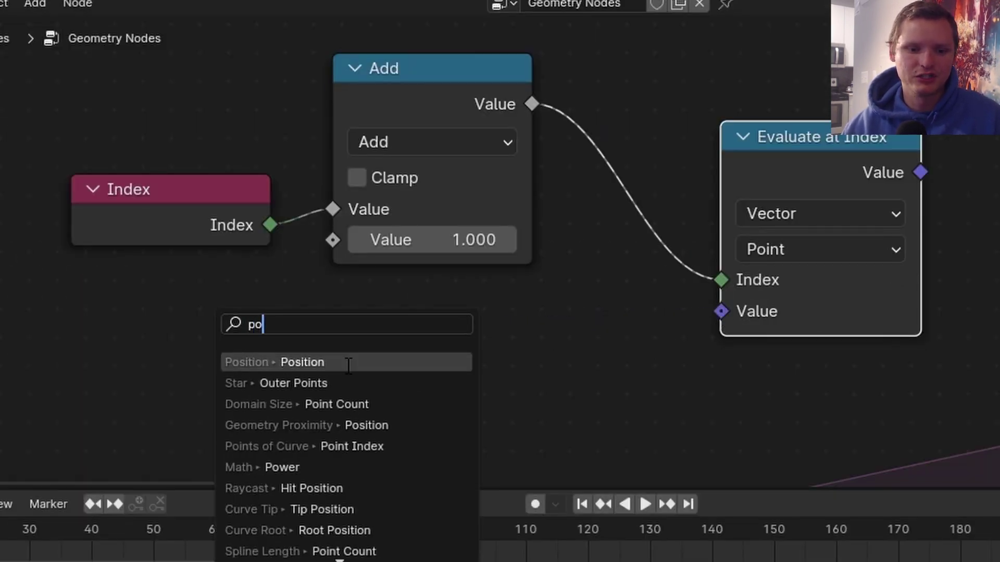
click(349, 366)
click(417, 334)
Add a Vector Math node set to Distance that compares Position with the Evaluate at Index output.
middle_drag(743, 220, 530, 260)
key(shift+a)
text(ve)
key(Return)
alt+right_drag(226, 346, 755, 218)
alt+right_drag(500, 229, 855, 198)
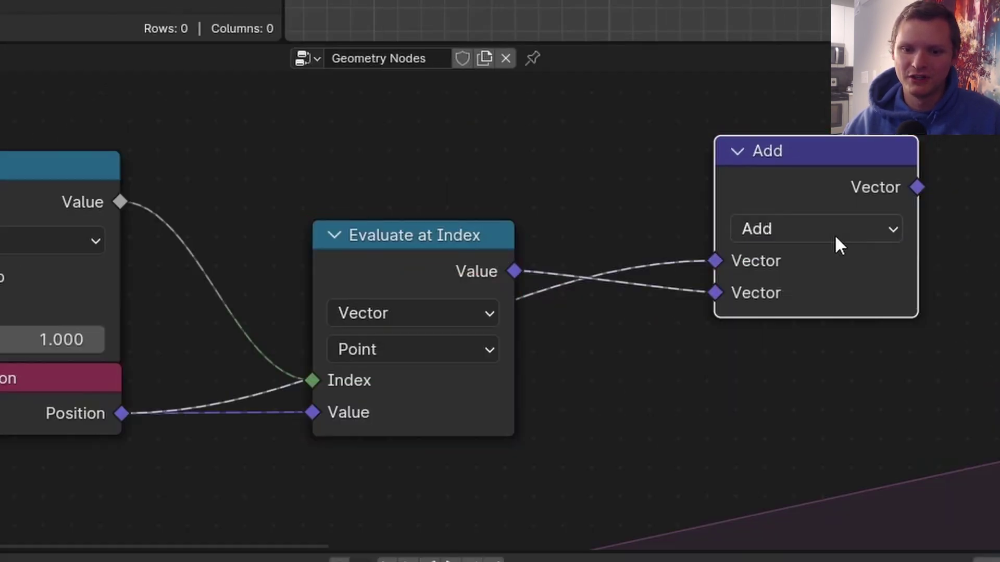
click(835, 240)
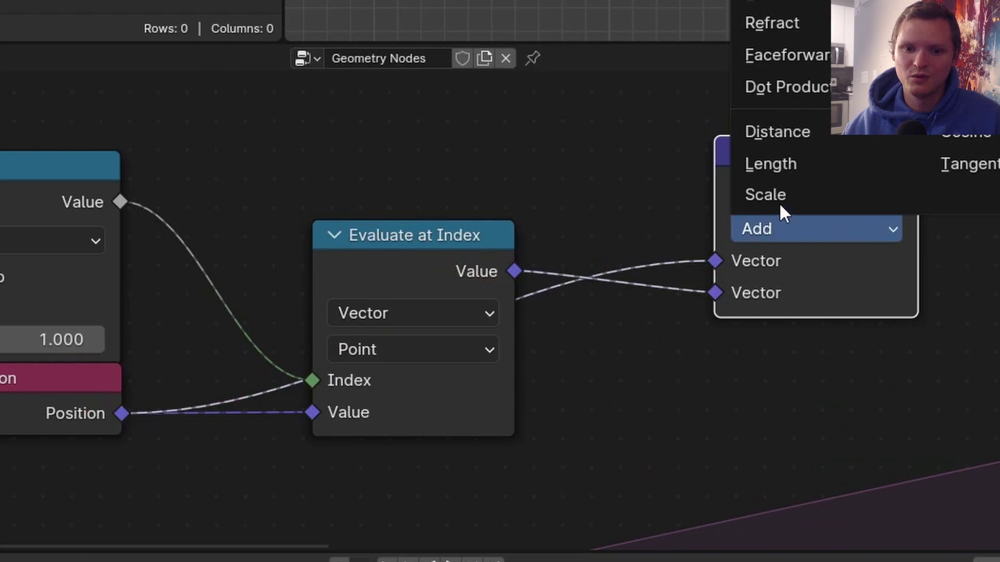
click(779, 134)
drag(781, 143, 683, 192)
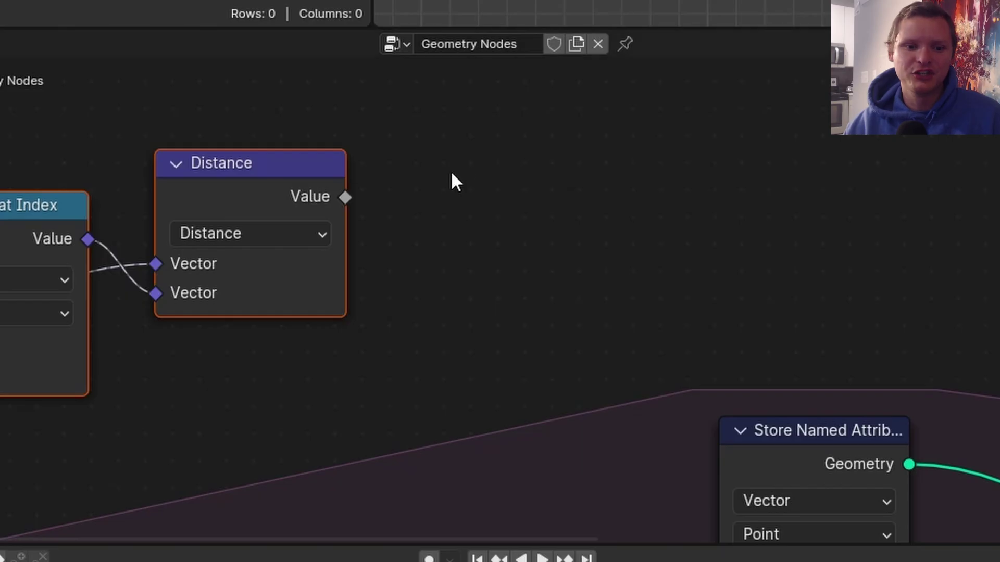
Add a Math node set to Greater Than with threshold 0.3 and connect the Distance value to it.
key(shift+a)
mouse_move(463, 155)
text(math)
key(Down)
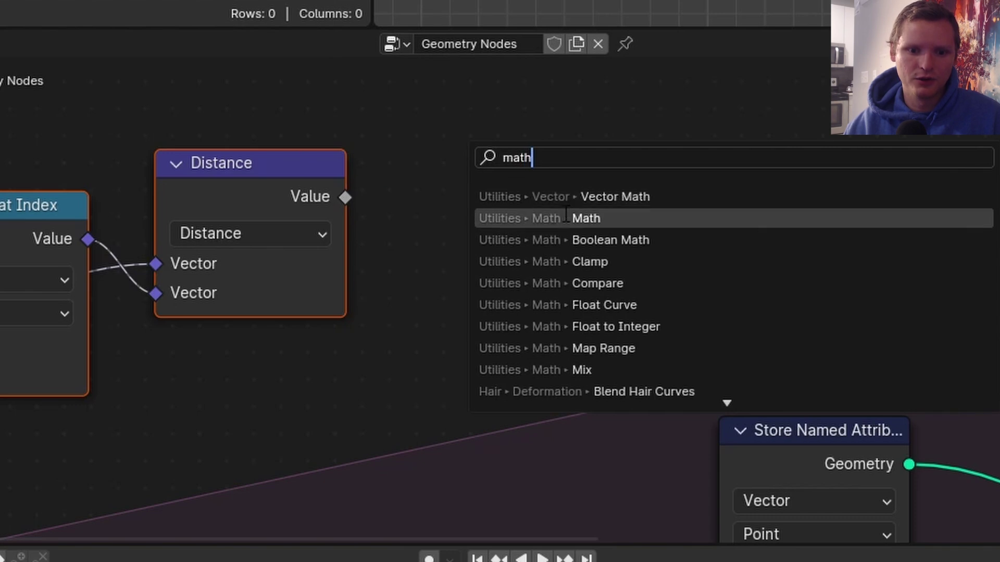
key(Return)
drag(346, 197, 481, 290)
click(520, 225)
click(586, 188)
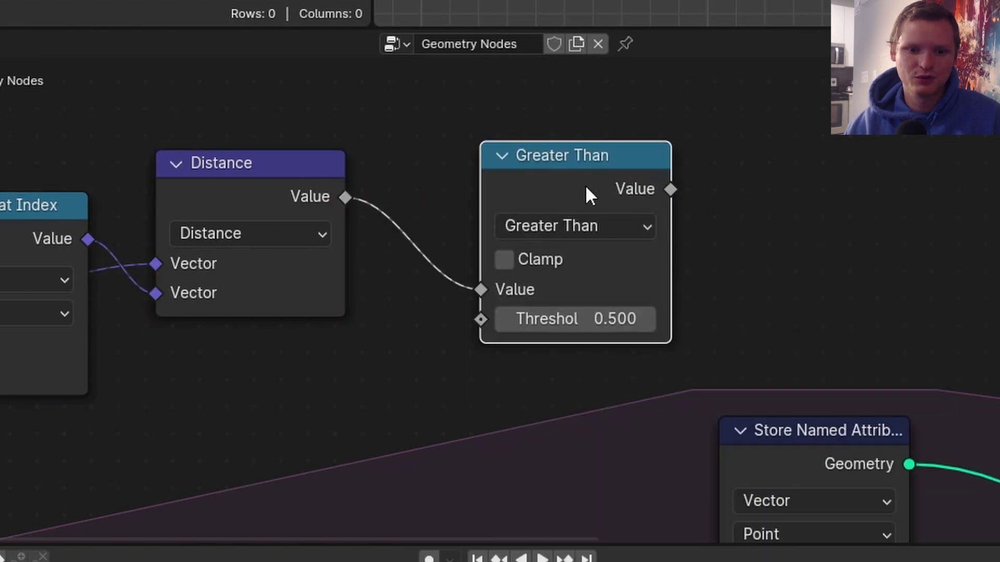
drag(586, 188, 549, 175)
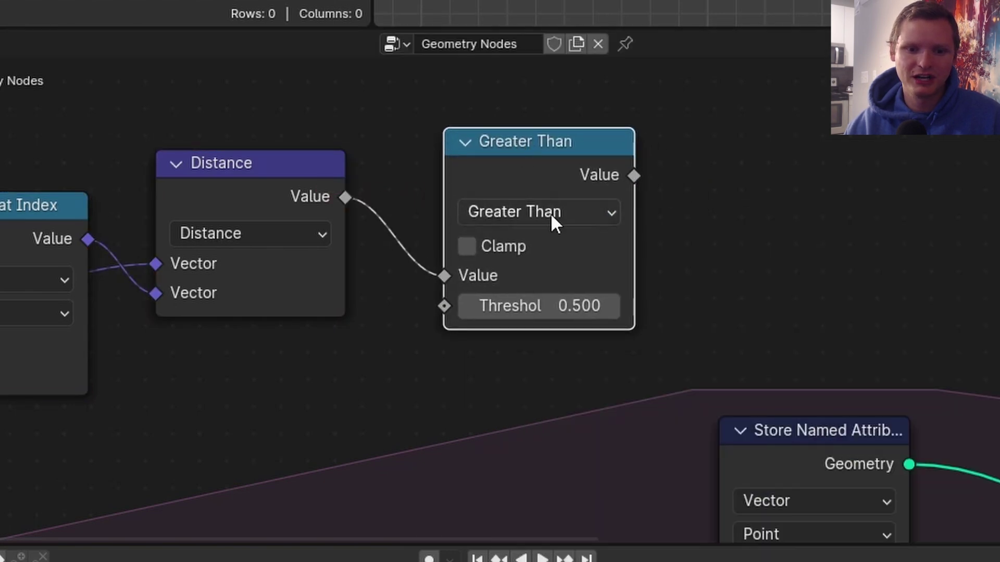
click(578, 299)
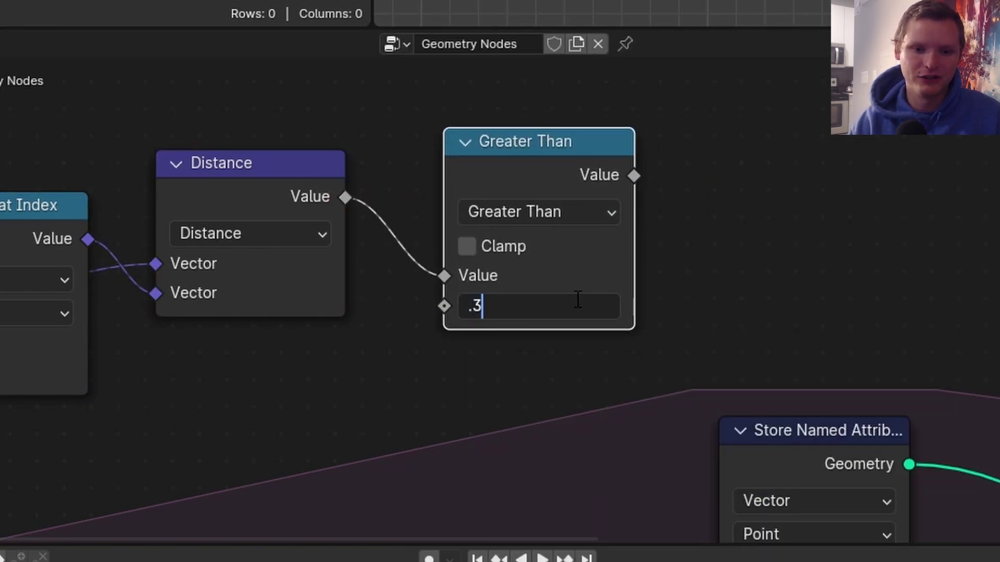
key(Return)
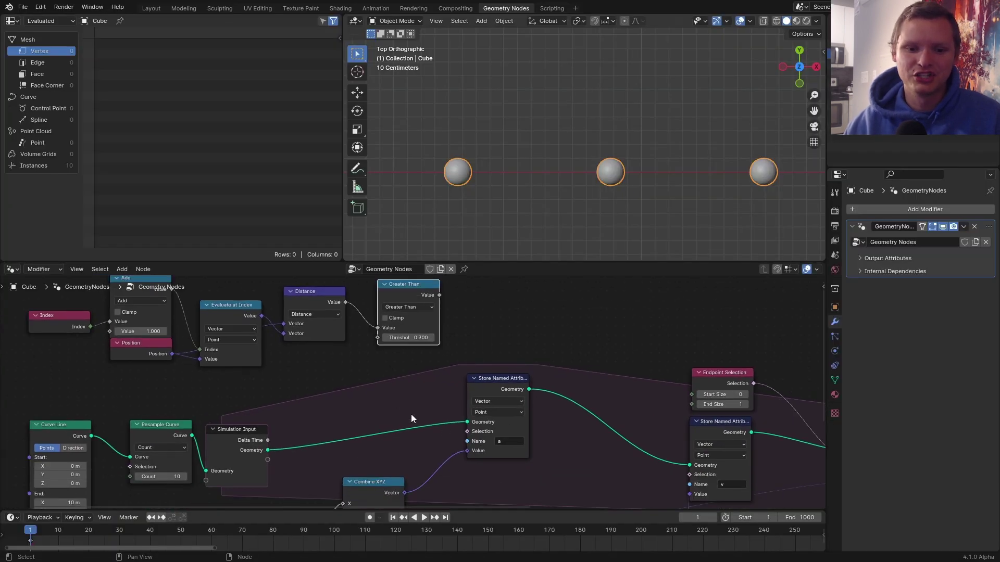
Chain a second "a" Store Named Attribute with value 0.001 on X and drive its Selection from the Greater Than result.
middle_drag(422, 414, 569, 426)
drag(118, 390, 518, 330)
key(g)
middle_drag(363, 338, 306, 334)
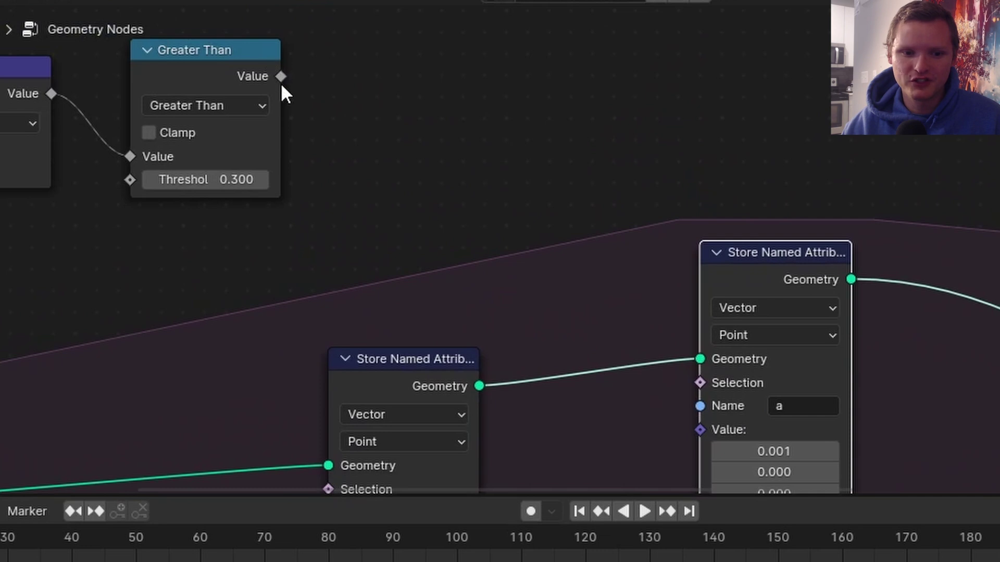
drag(282, 78, 701, 383)
scroll(640, 299, left, 5)
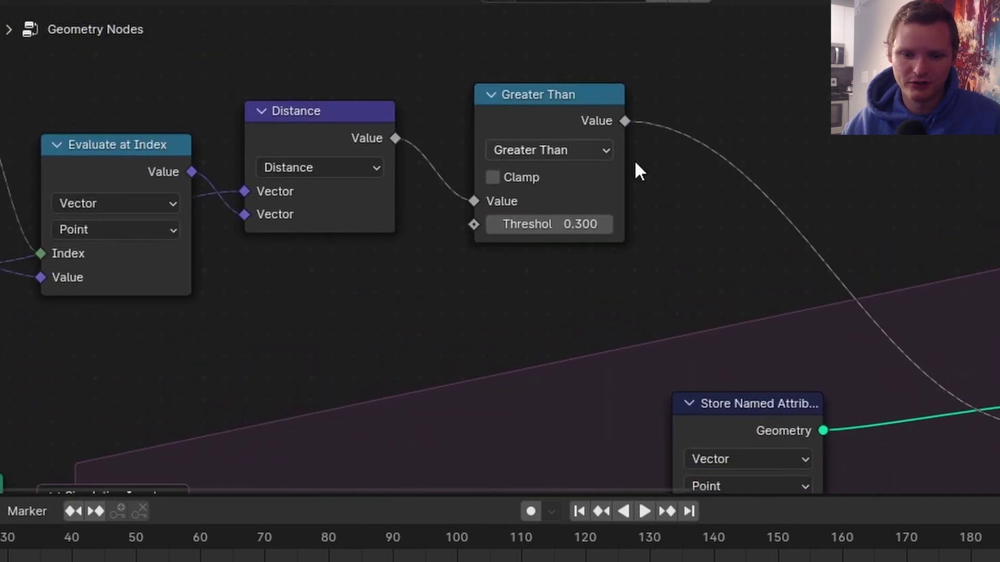
Connect an Endpoint Selection node to the Selection of the first "a" Store Named Attribute.
middle_drag(832, 307, 438, 127)
scroll(708, 336, up, 4)
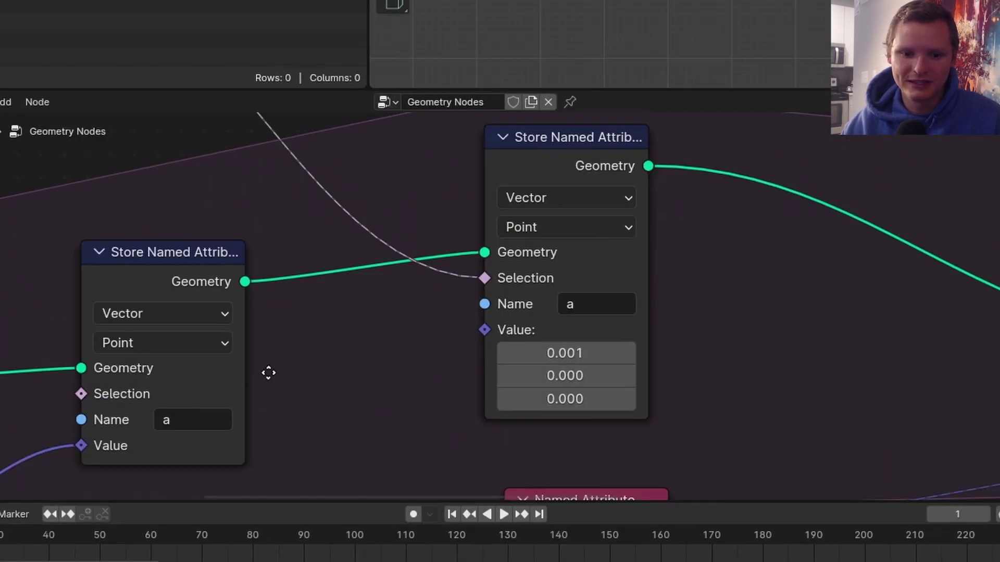
middle_drag(387, 310, 399, 303)
middle_drag(309, 349, 723, 135)
middle_drag(57, 380, 235, 264)
middle_drag(626, 235, 87, 545)
click(633, 324)
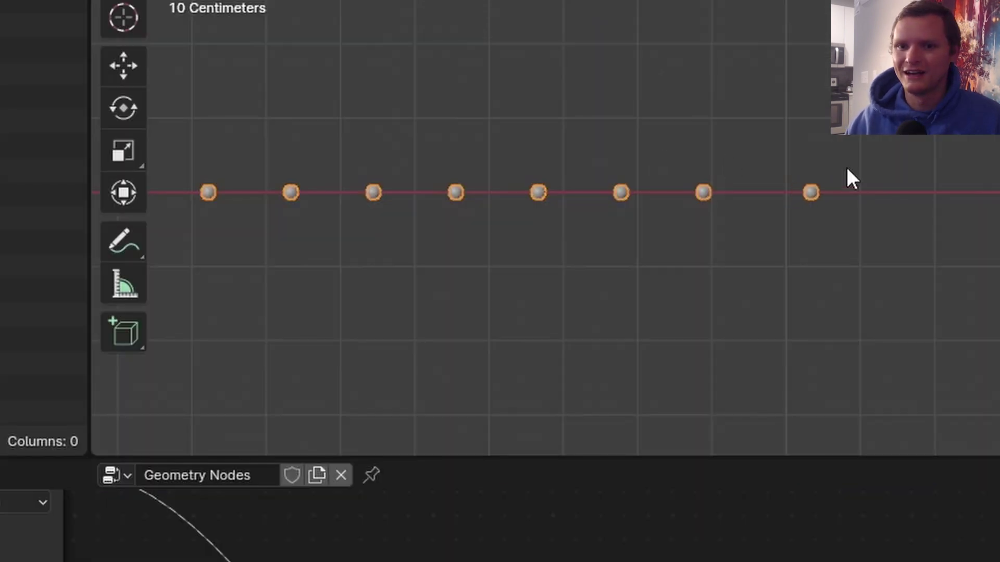
Test the simulation by playing it and set the second "a" Store Named Attribute's X value to 0.01.
shift+middle_drag(835, 179, 449, 225)
key(Escape)
key(space)
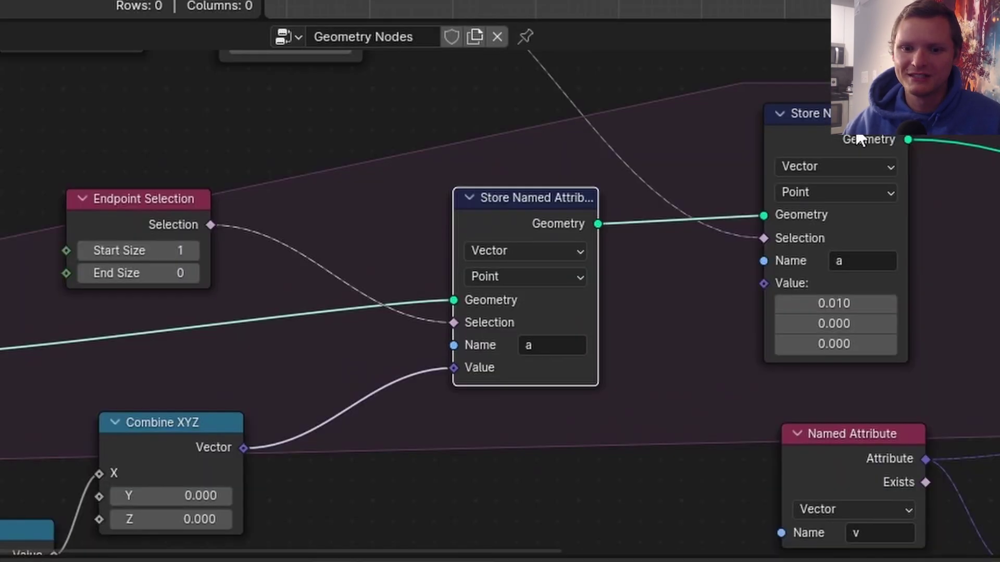
Duplicate the 0.01 "a" Store Named Attribute ahead of the endpoint-limited one and remove the original while keeping the geometry link.
drag(859, 140, 864, 143)
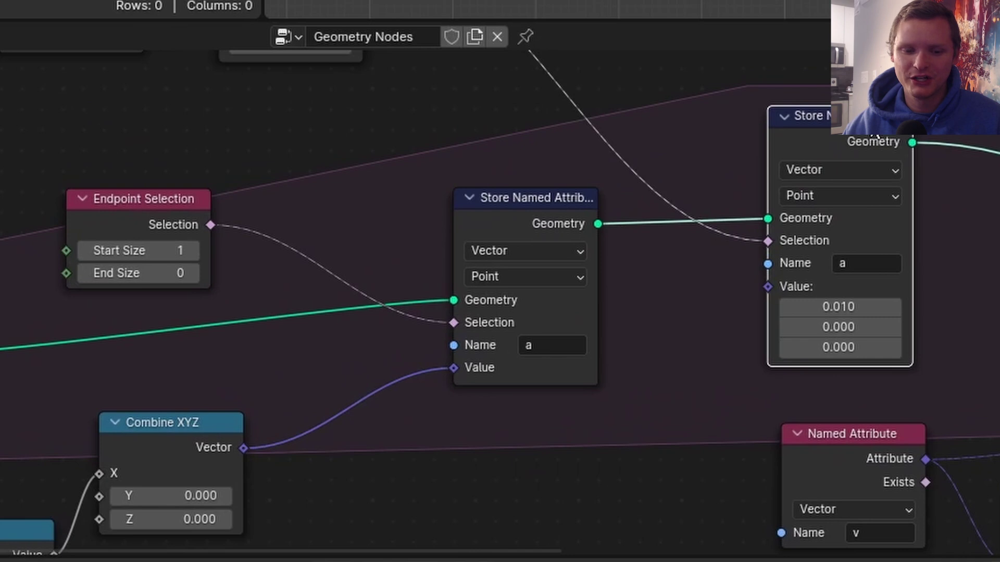
key(shift+d)
click(358, 203)
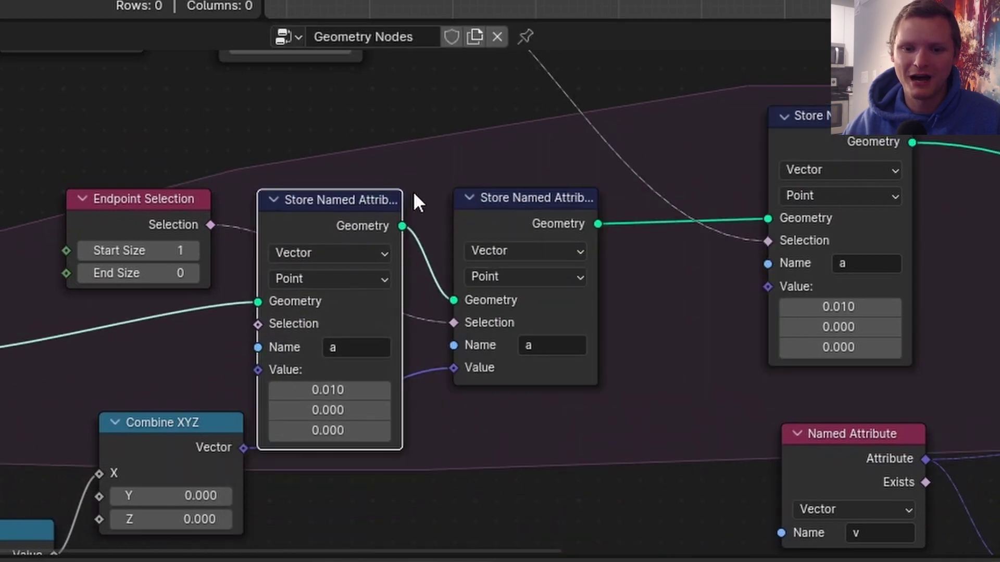
click(849, 140)
key(ctrl+x)
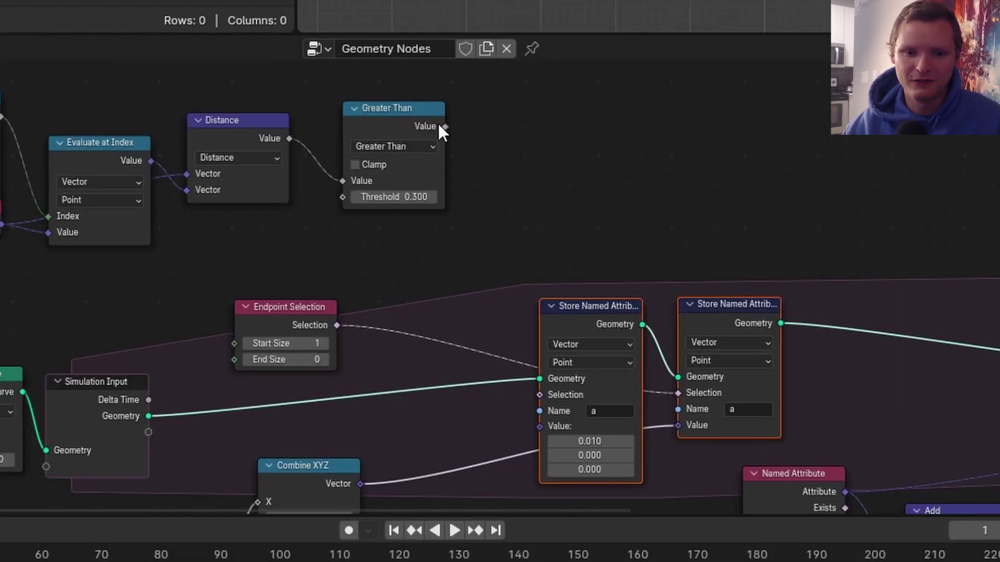
Connect the Greater Than result to the Selection of the duplicated Store Named Attribute and space it away from the endpoint-limited node.
drag(443, 126, 540, 394)
middle_drag(542, 391, 553, 287)
scroll(553, 287, up, 3)
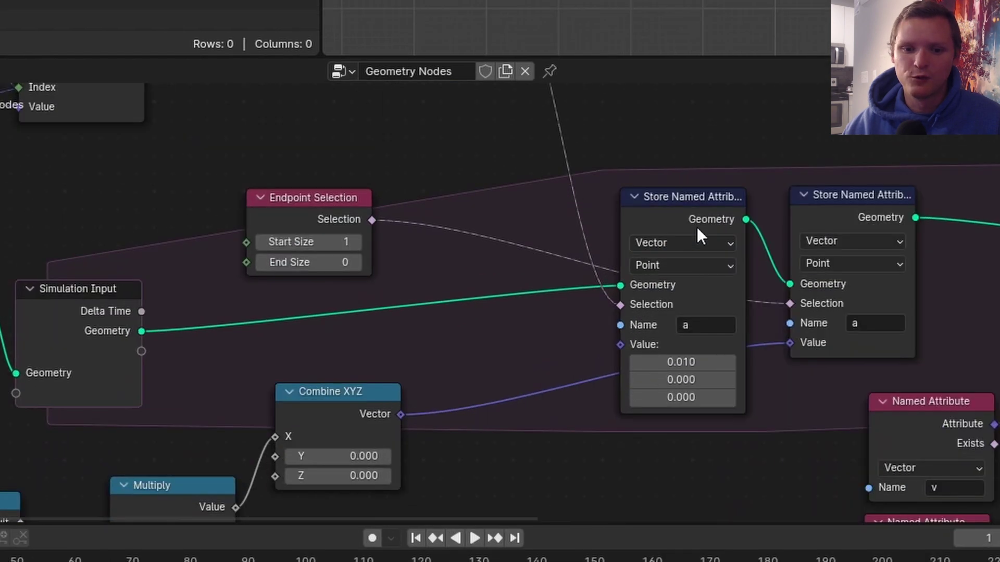
drag(667, 181, 541, 183)
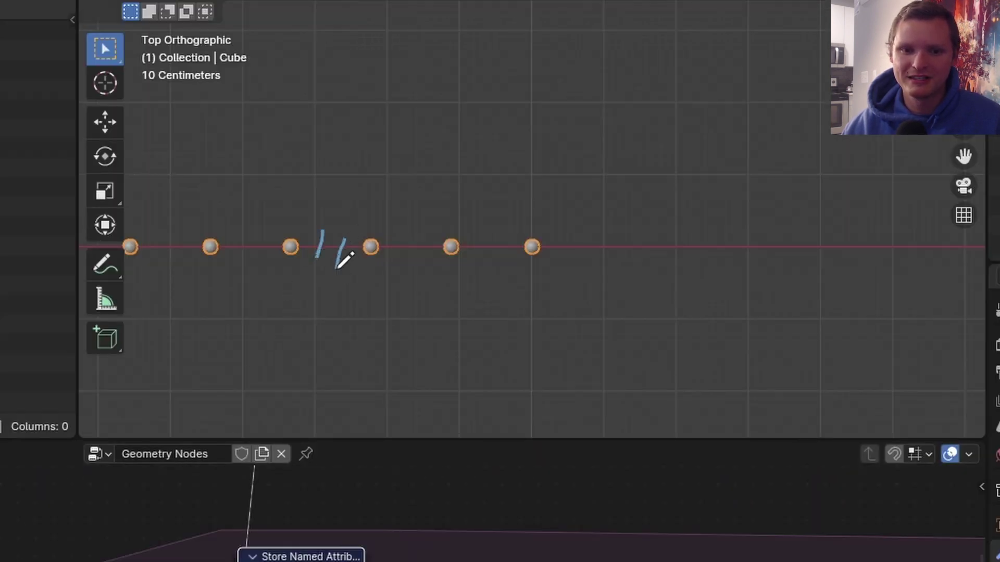
Set the Endpoint Selection to Start Size 0 and End Size 1, test the simulation by playing it and return to the first frame.
drag(317, 250, 342, 252)
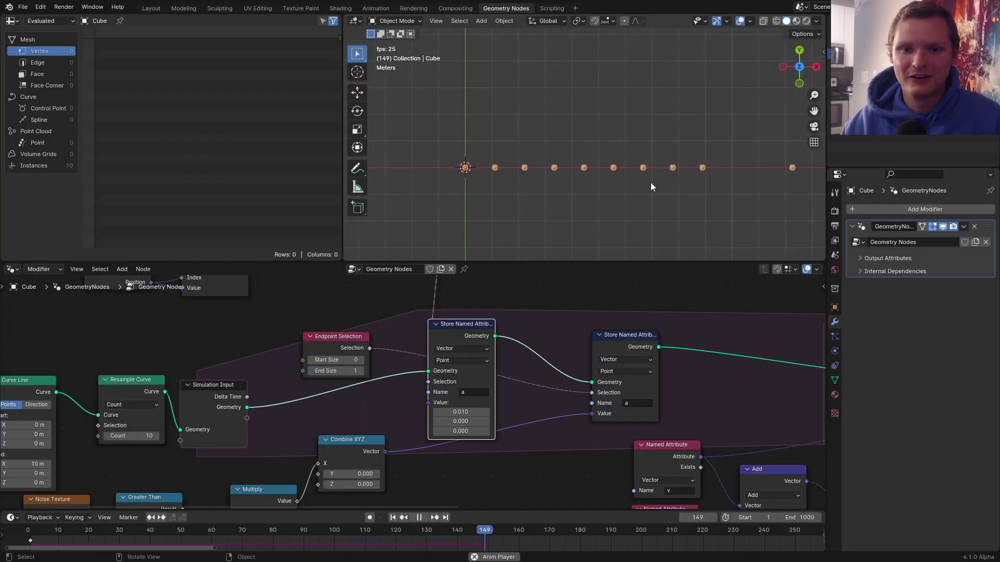
shift+middle_drag(686, 182, 590, 182)
key(space)
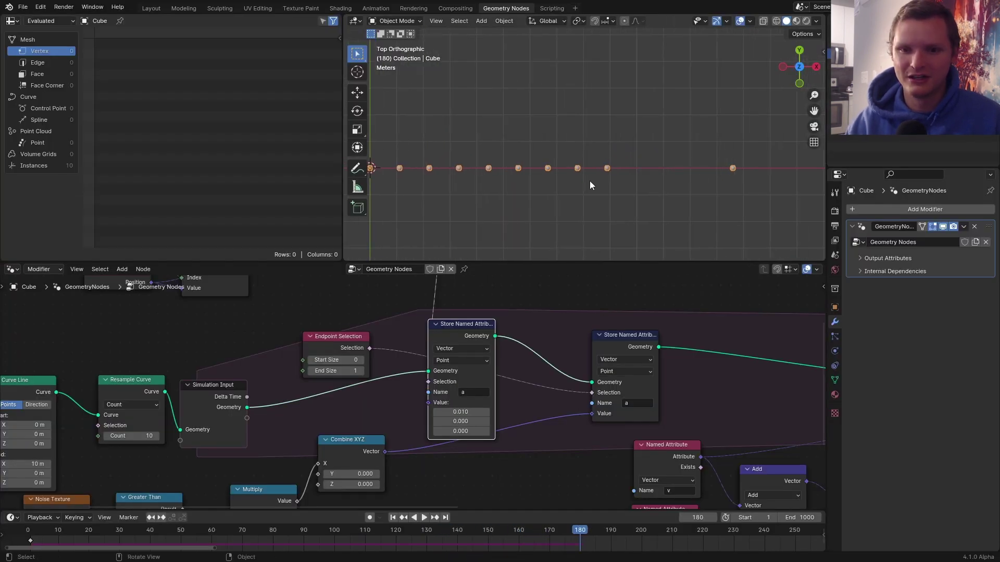
key(shift+Left)
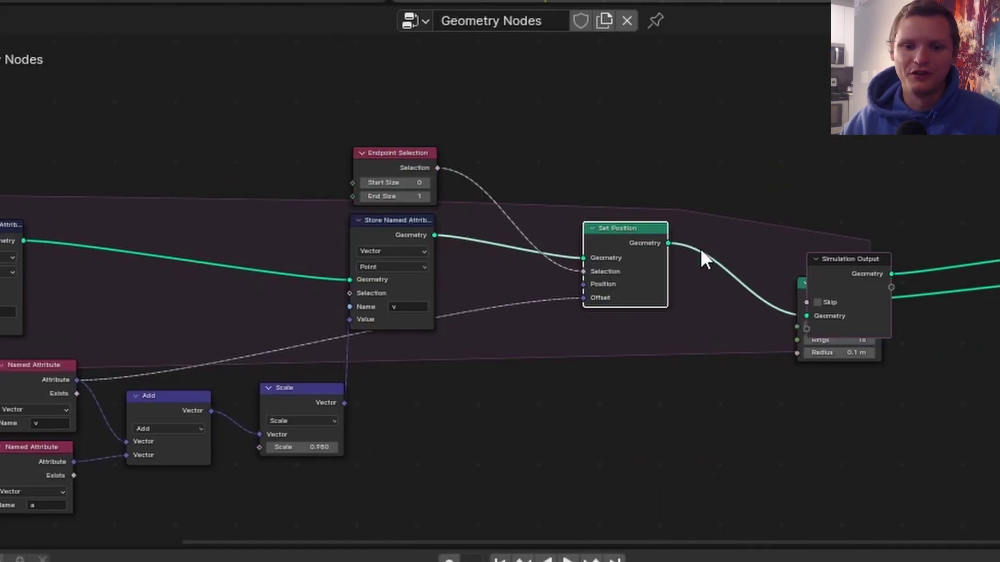
Delete the Endpoint Selection node that limits Set Position and play the simulation to test it.
scroll(495, 361, up, 4)
middle_drag(495, 361, 468, 389)
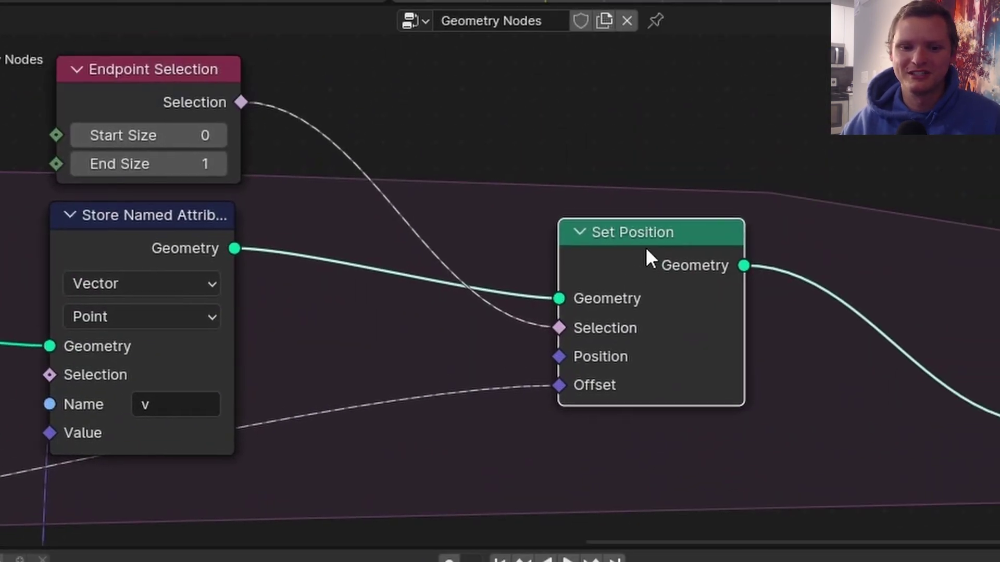
drag(467, 388, 469, 394)
drag(651, 273, 646, 292)
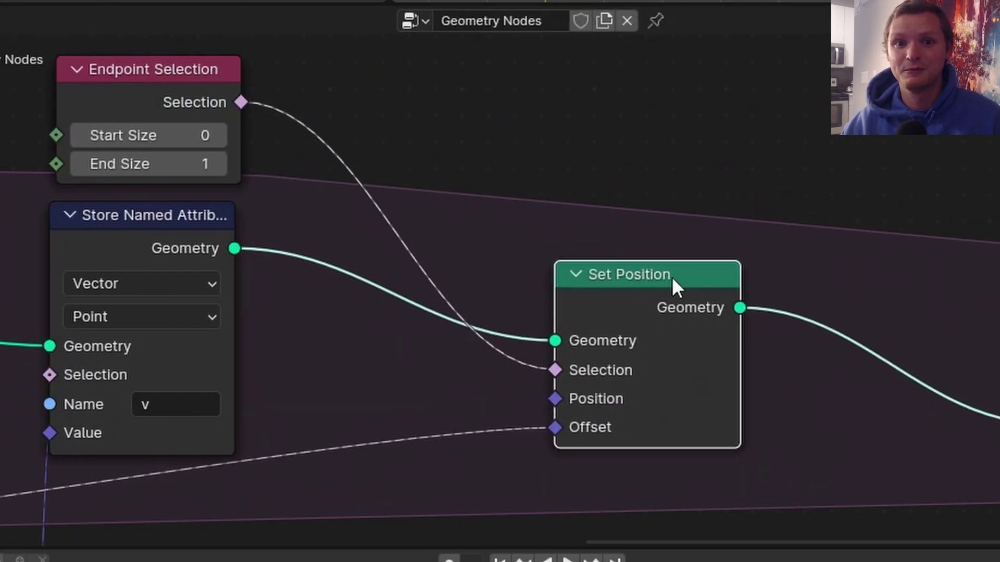
drag(172, 96, 351, 123)
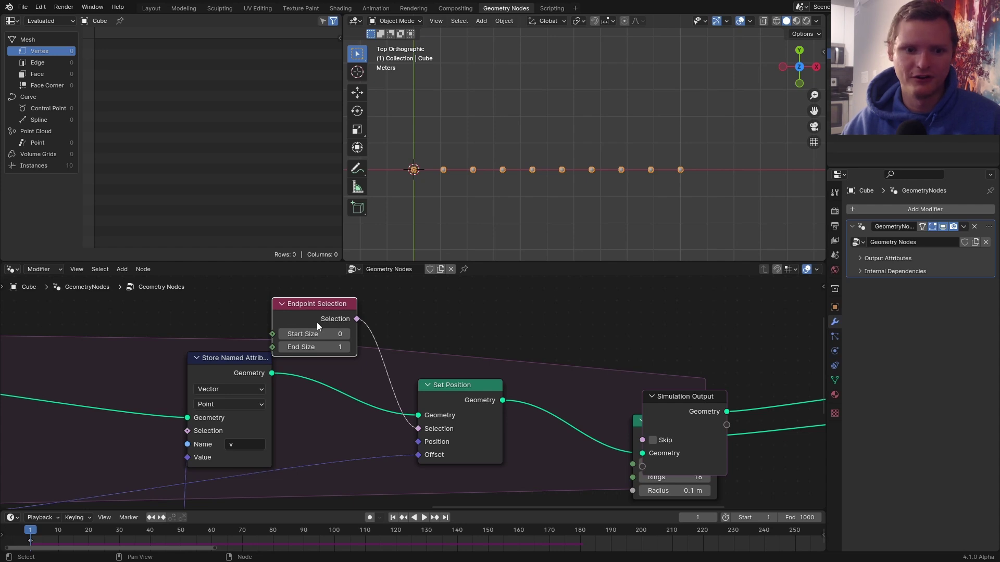
key(x)
key(space)
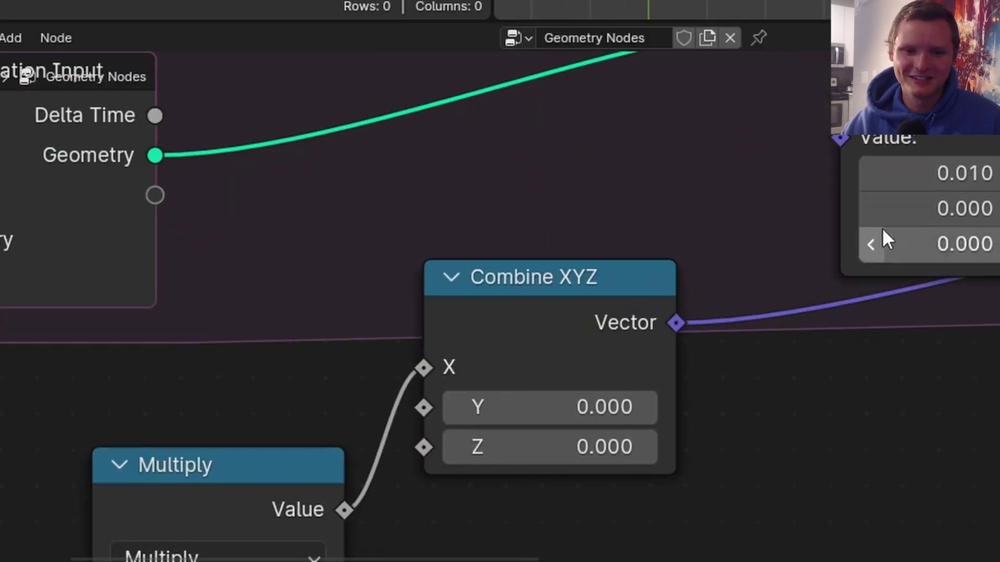
Set the X value of the "a" Store Named Attribute driven by Greater Than to 0.01/3.
middle_drag(882, 227, 480, 382)
scroll(480, 382, up, 3)
click(623, 313)
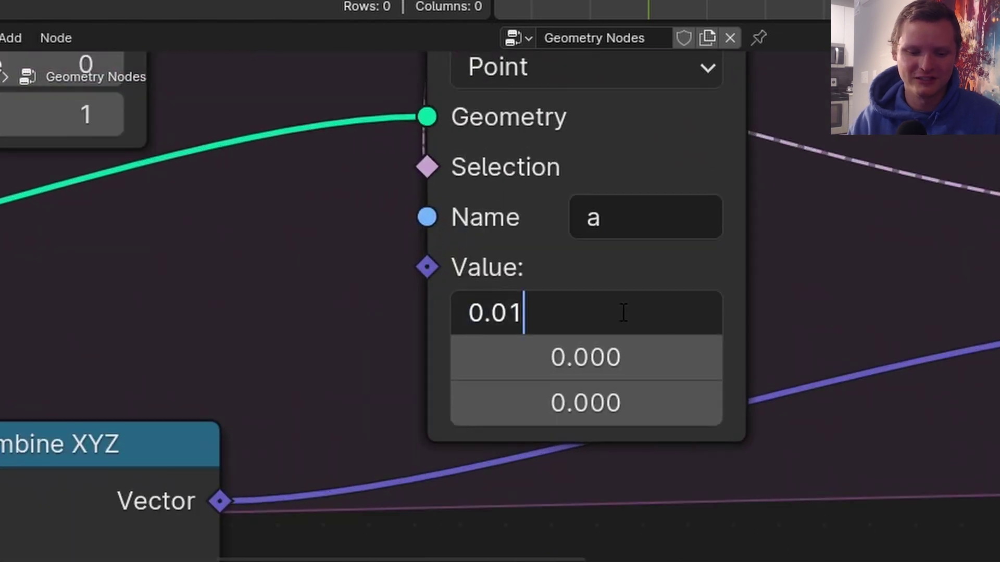
text(/3)
key(Return)
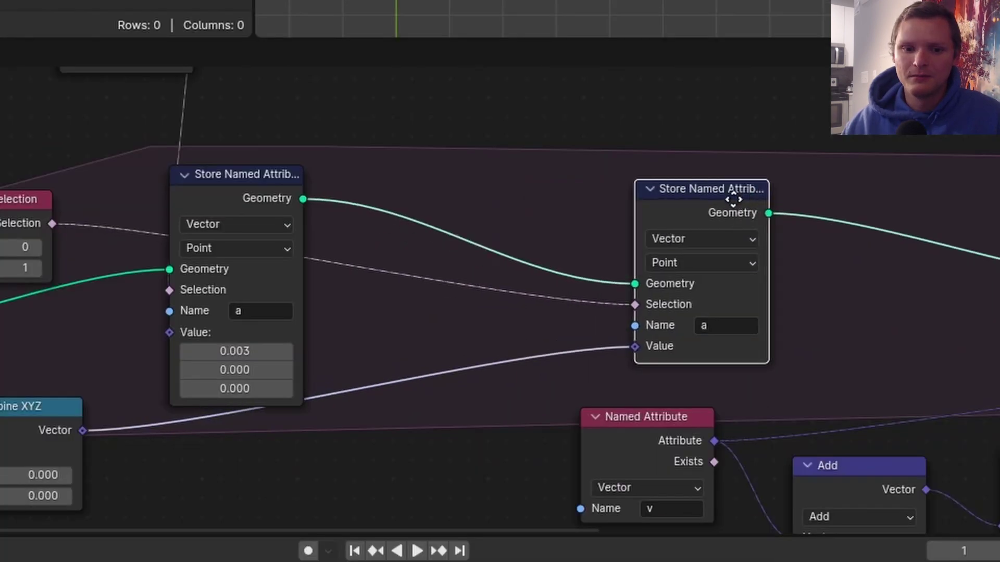
Duplicate the constant-value "a" Store Named Attribute and insert the copy ahead of the endpoint-limited one.
drag(733, 199, 823, 210)
click(220, 180)
key(shift+d)
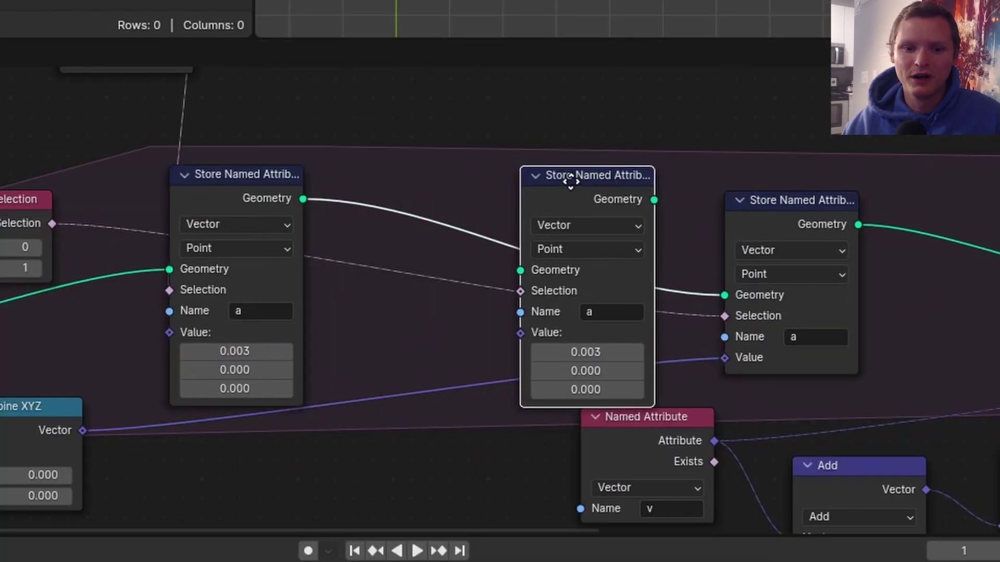
click(569, 180)
Duplicate the distance Greater Than node, feed the copy from the Distance value, and switch its operation to Less Than.
scroll(442, 129, up, 3)
middle_drag(442, 130, 617, 309)
middle_drag(430, 204, 454, 378)
drag(241, 258, 212, 307)
key(shift+d)
click(484, 219)
drag(69, 296, 256, 281)
drag(405, 332, 401, 329)
click(487, 271)
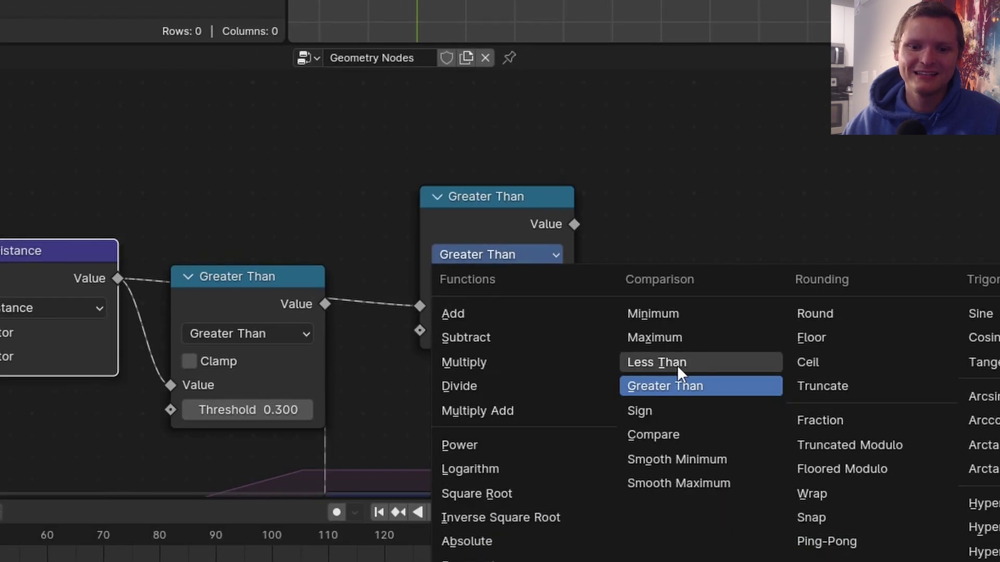
click(677, 365)
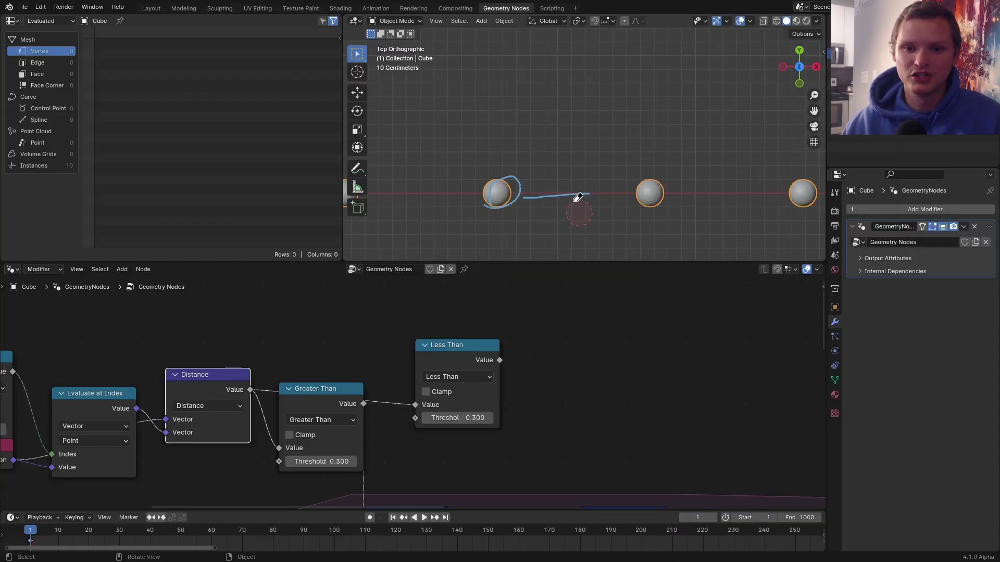
Set the Less Than threshold to 0.7 and connect its result to the Selection of the middle "a" Store Named Attribute.
middle_drag(466, 392, 486, 358)
click(484, 388)
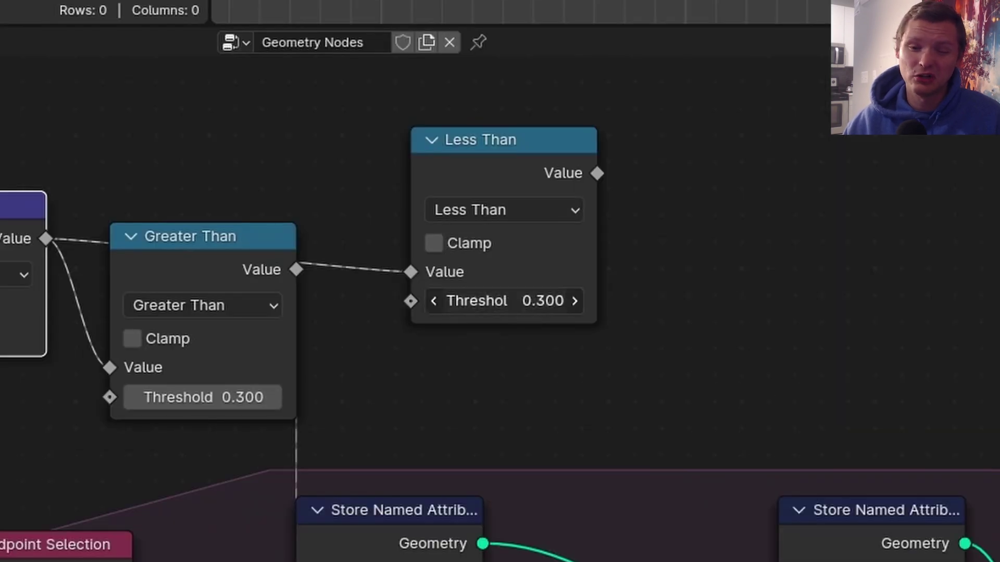
click(528, 308)
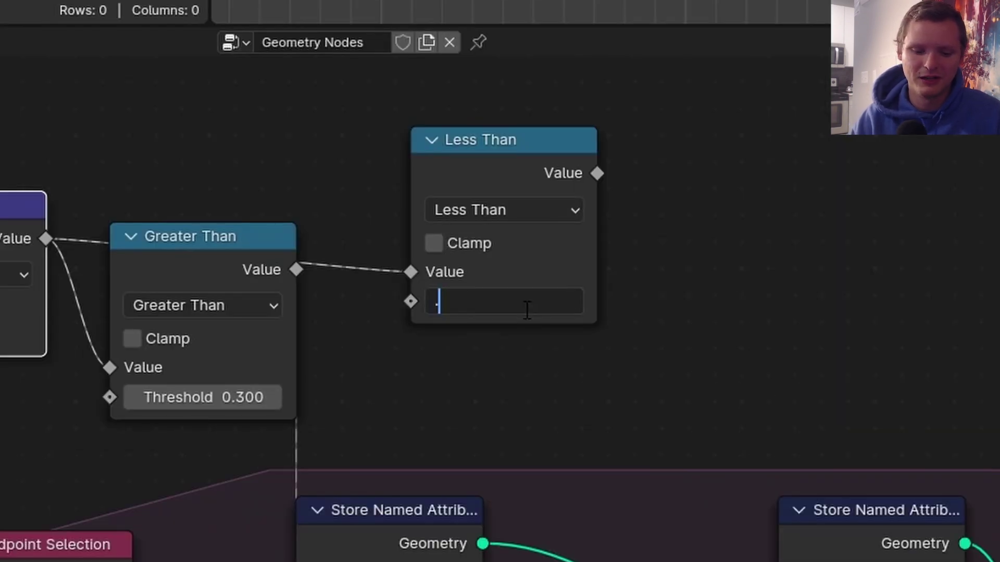
key(Return)
drag(597, 173, 546, 421)
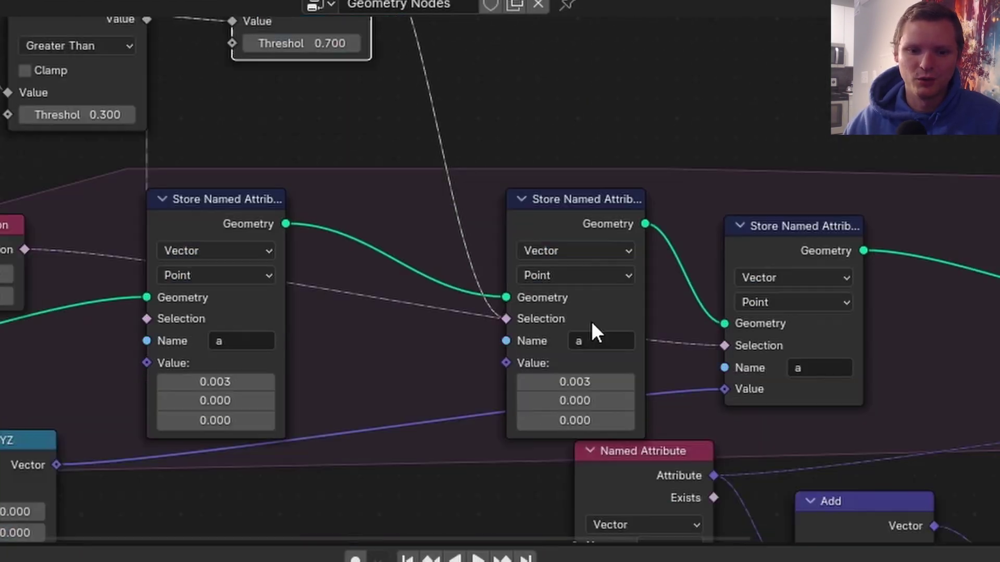
Make the middle "a" Store Named Attribute's X value negative, at -0.003333.
scroll(531, 417, up, 8)
middle_drag(527, 421, 576, 312)
middle_drag(650, 236, 508, 306)
click(509, 306)
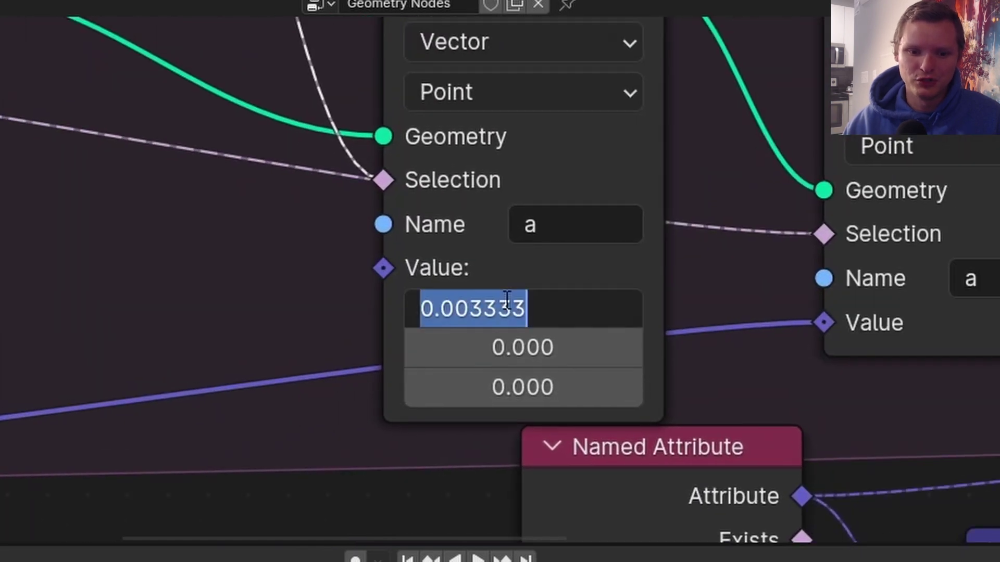
key(Left)
text(-)
key(Return)
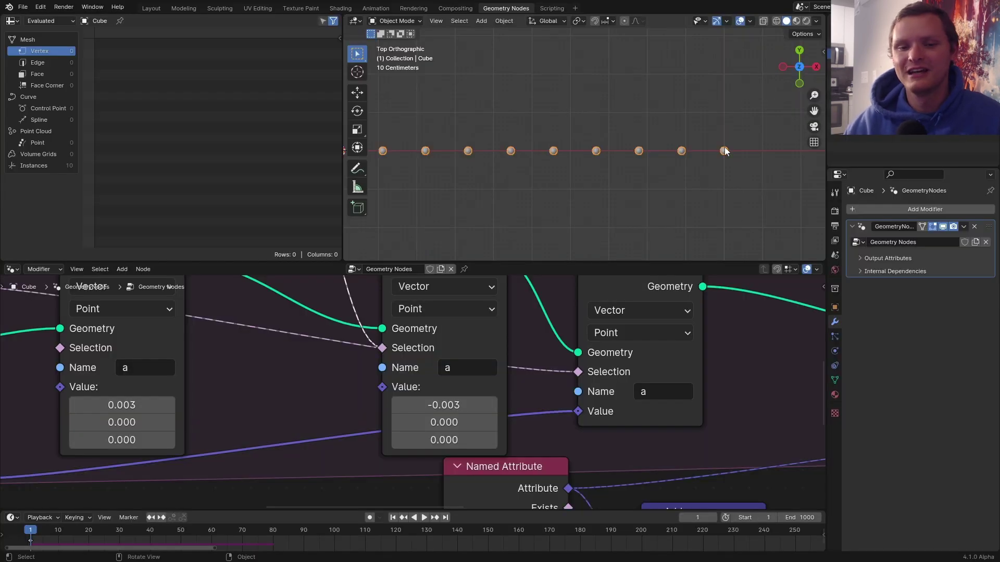
Test the simulation by playing it, return to the first frame, and set the middle "a" Store Named Attribute's X value to -0.005.
key(space)
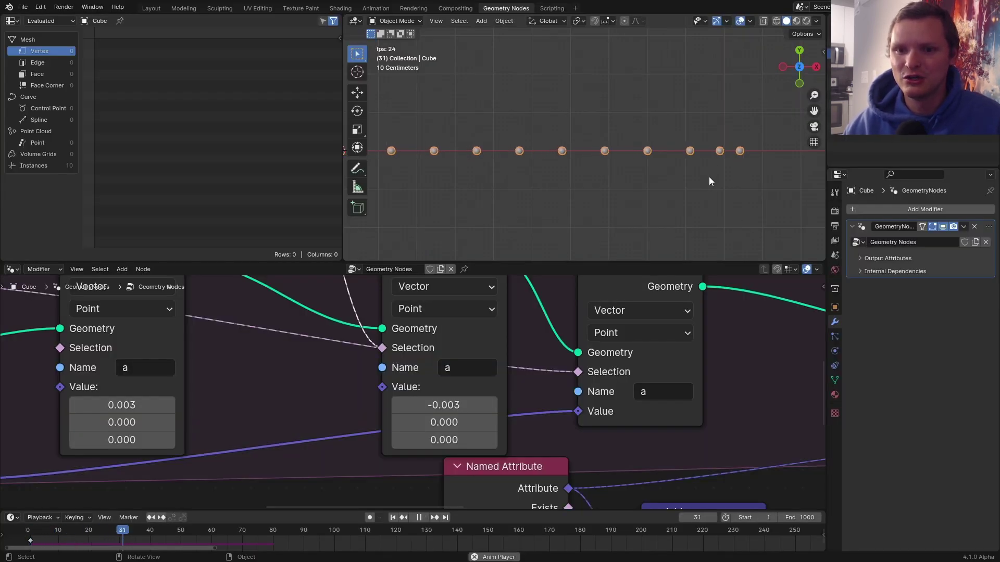
key(Escape)
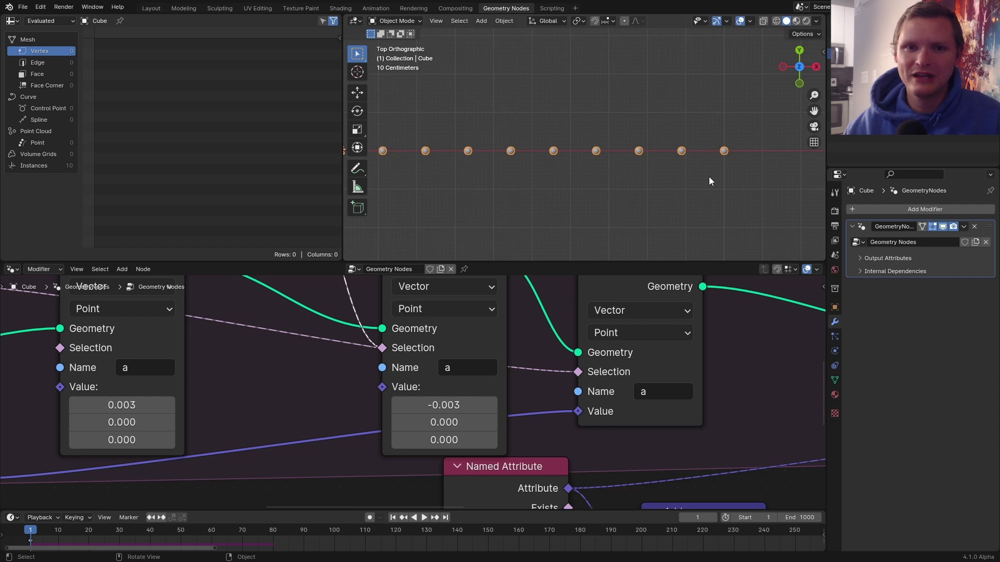
click(458, 404)
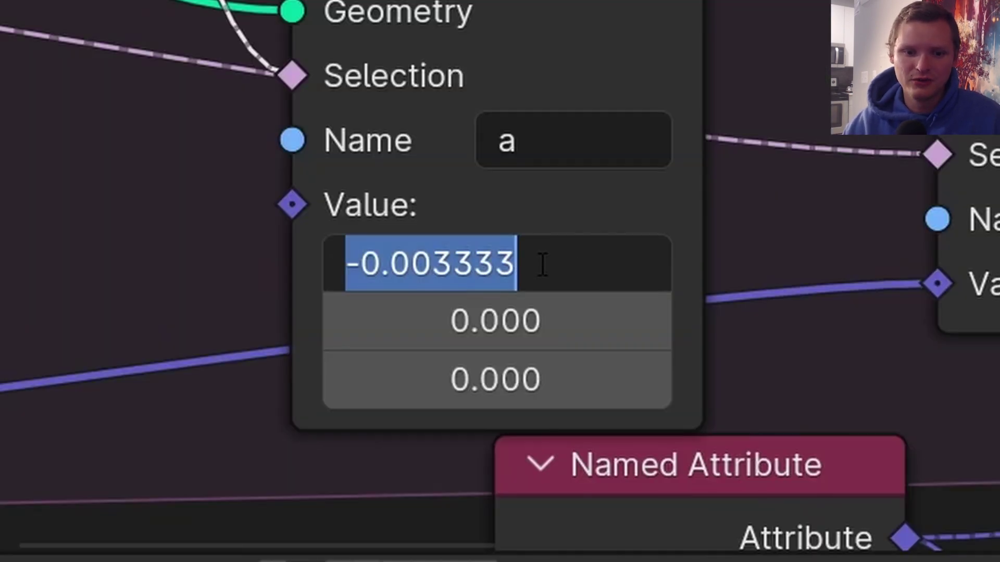
click(467, 406)
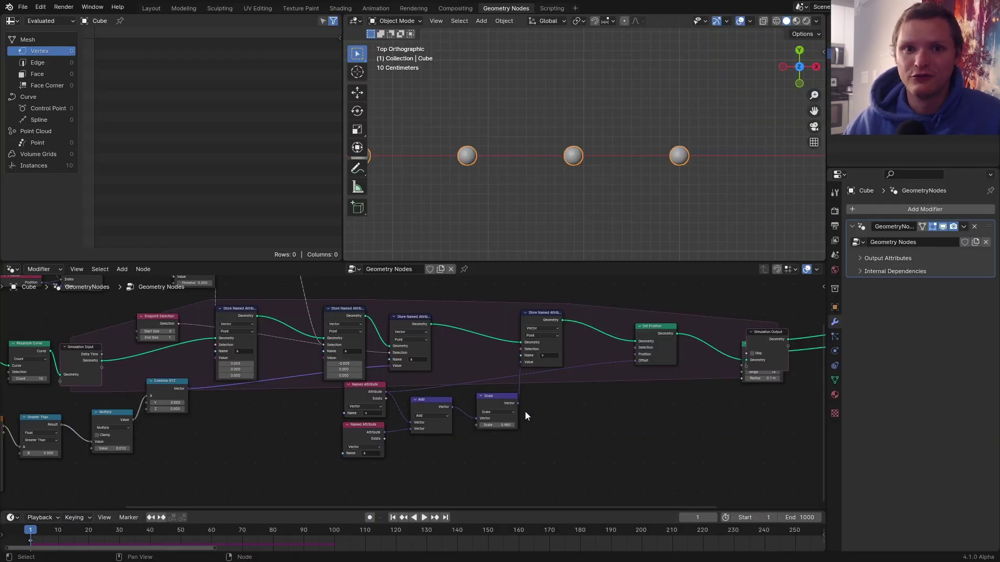
Duplicate the vector Add node, insert the copy between Add and Scale, and switch it to a different math operation.
middle_drag(532, 427, 475, 418)
scroll(479, 415, up, 8)
drag(437, 394, 533, 389)
middle_drag(369, 411, 372, 411)
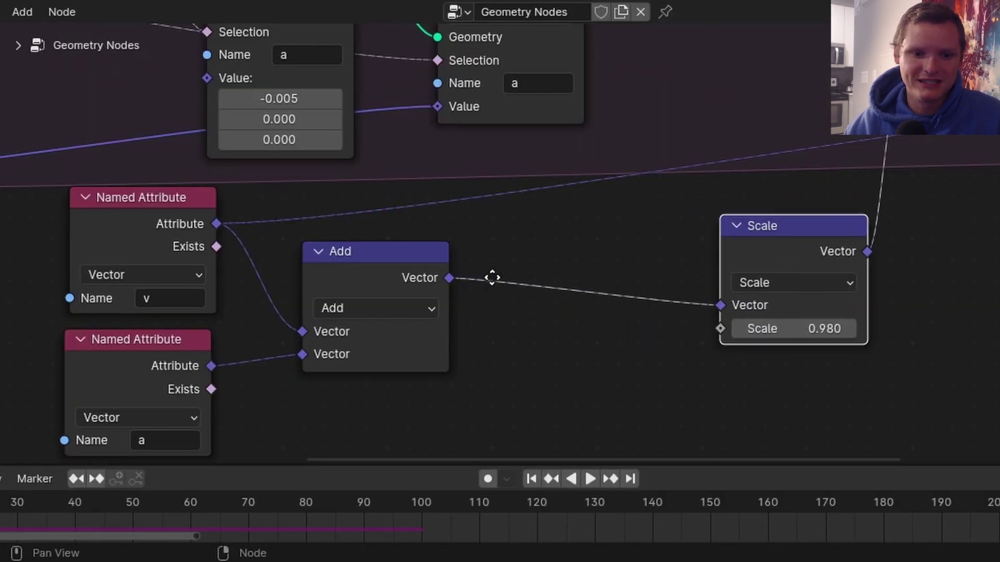
middle_drag(493, 277, 614, 213)
scroll(546, 233, up, 4)
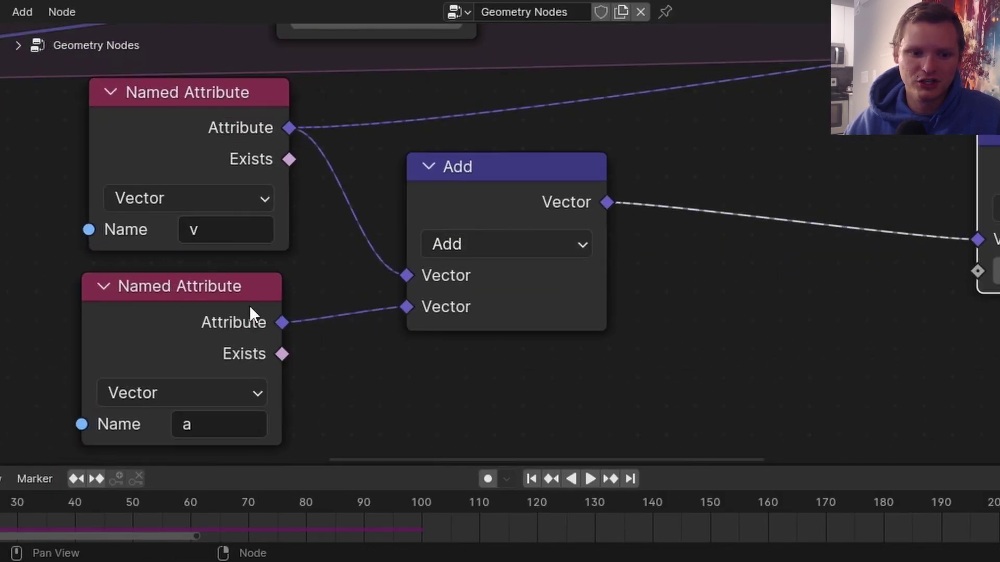
click(510, 189)
key(shift+d)
click(774, 185)
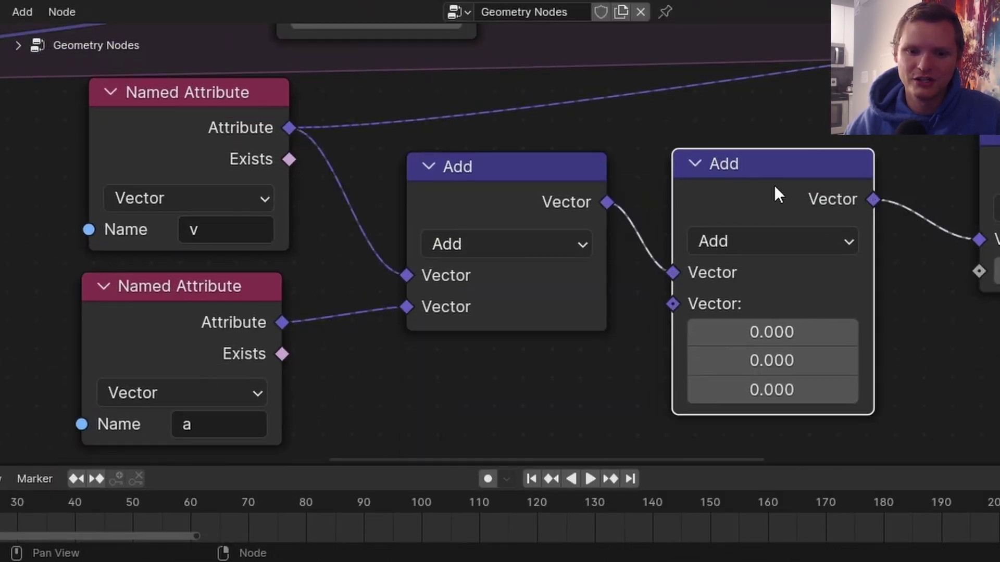
click(802, 241)
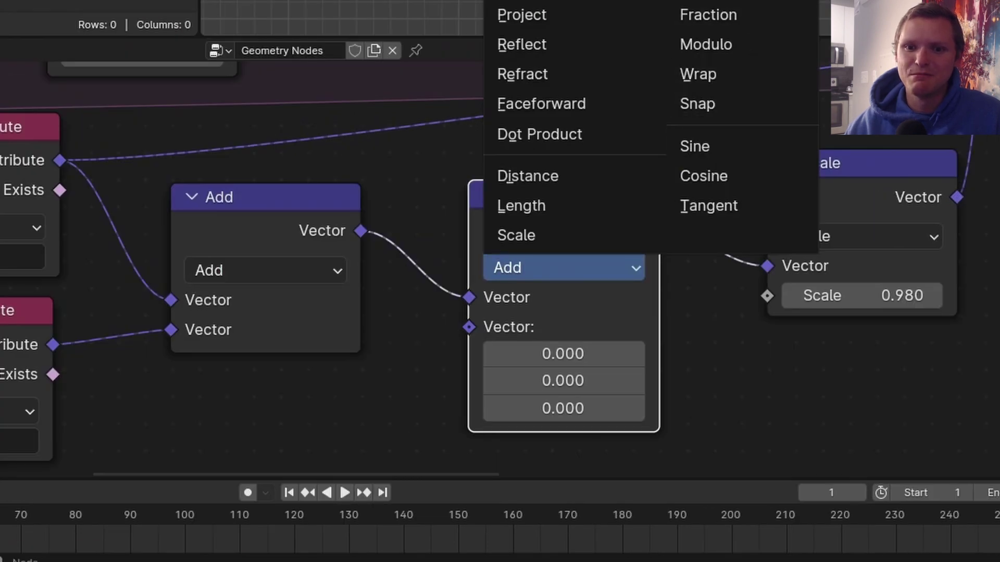
click(706, 1)
Return to the first frame and set the first "a" Store Named Attribute's X value to 0.001.
middle_drag(627, 212, 579, 146)
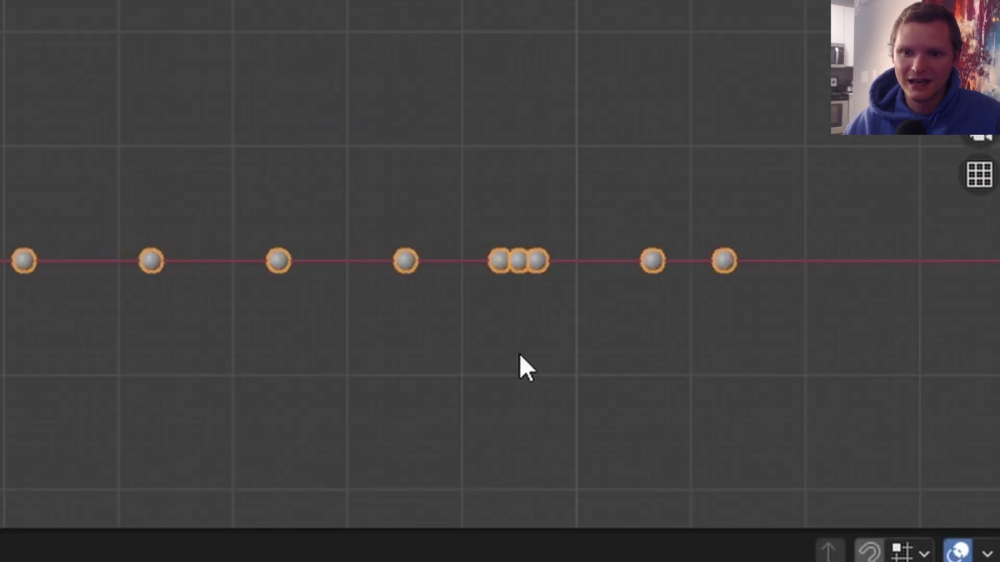
key(shift+Left)
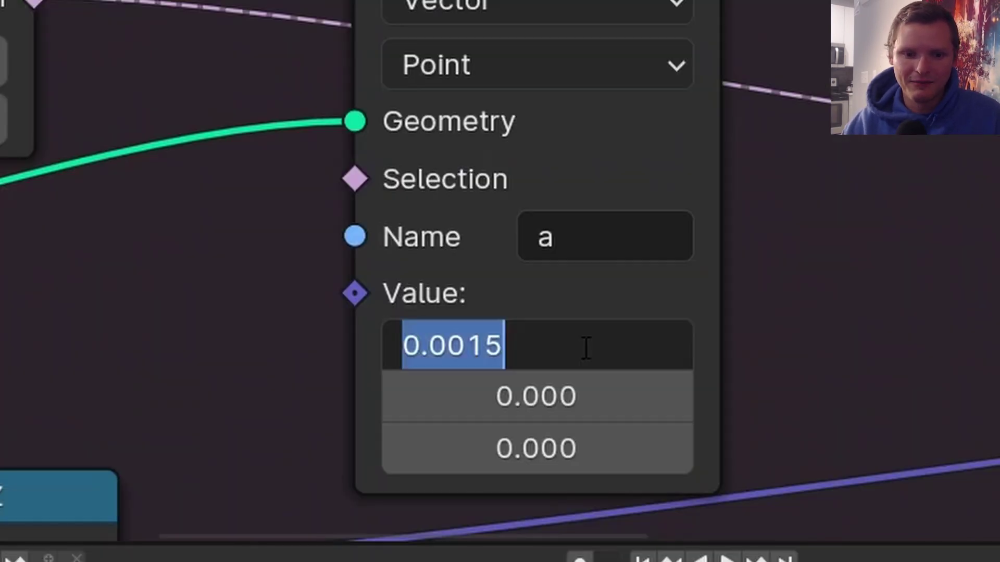
click(586, 348)
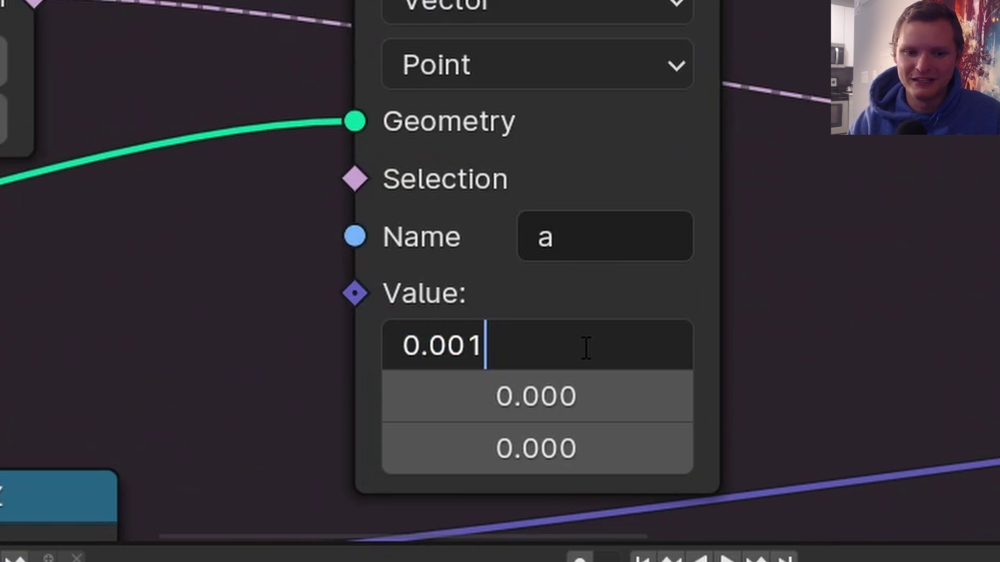
key(Return)
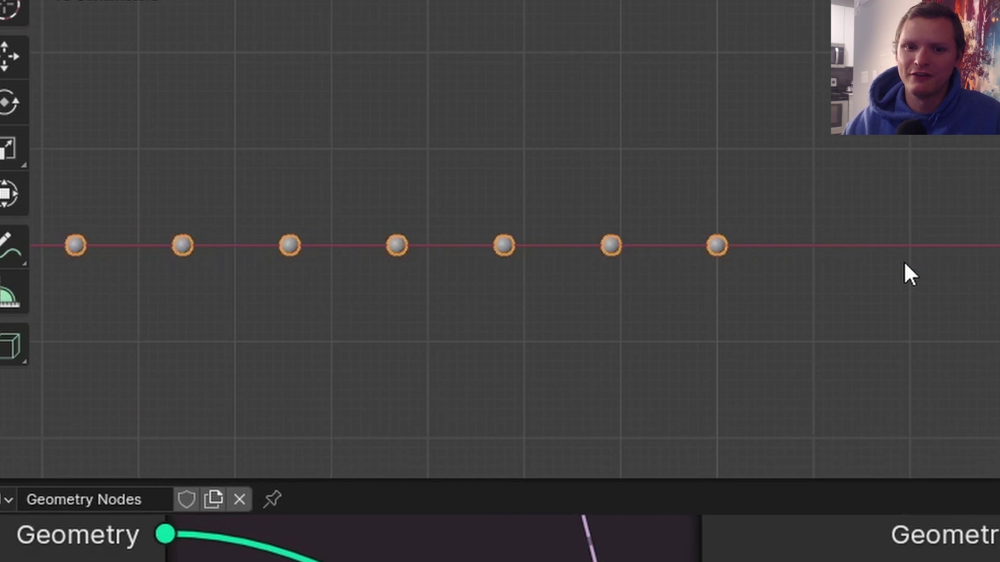
Play the simulation, set the B value of the noise-driven Greater Than to 0.62, and play it again.
key(space)
scroll(500, 539, down, 3)
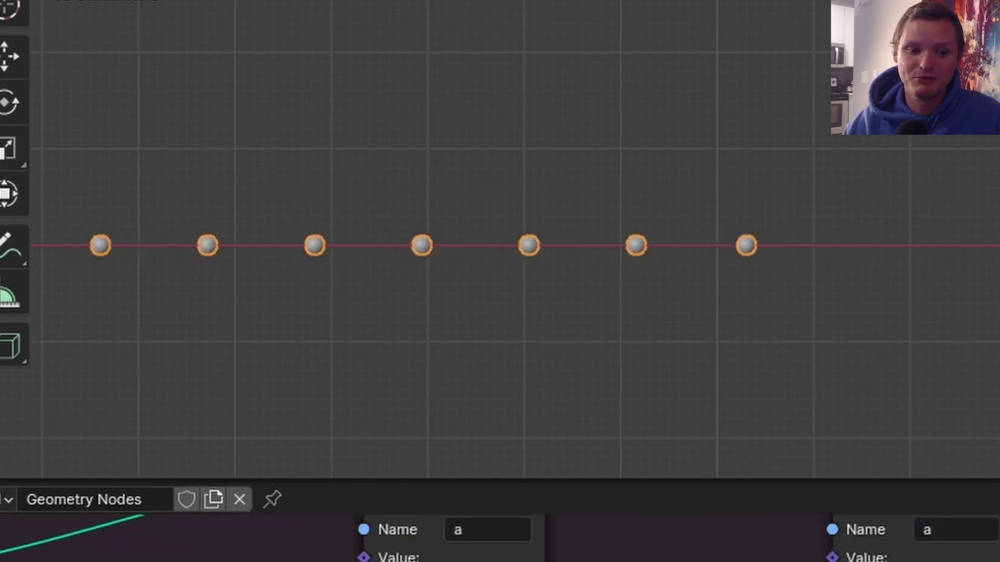
double_click(661, 346)
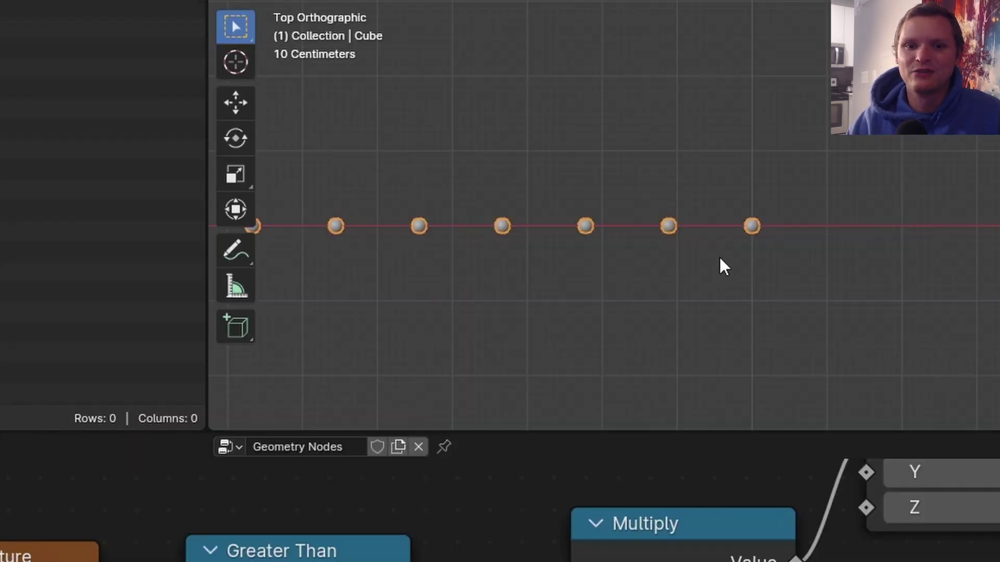
key(space)
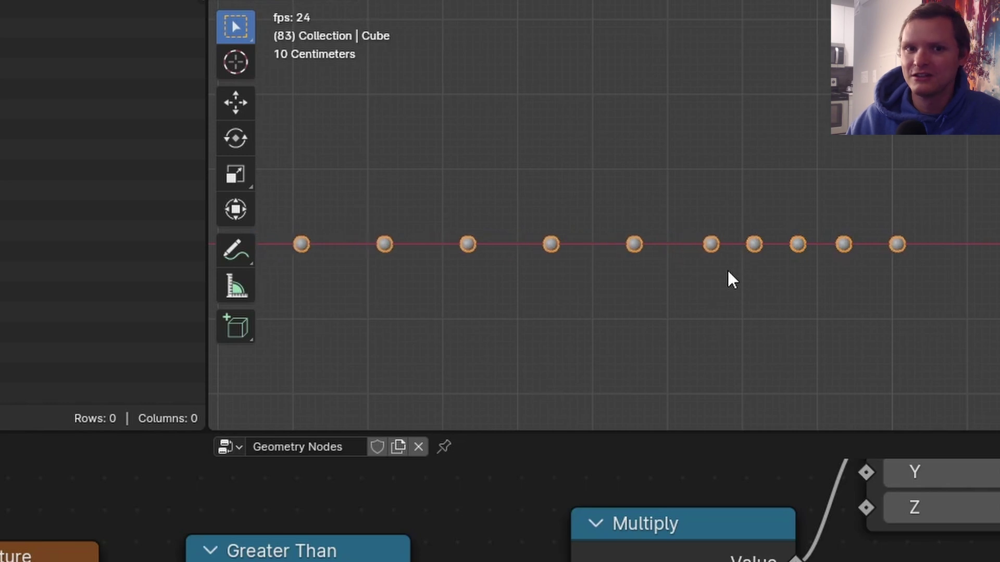
key(space)
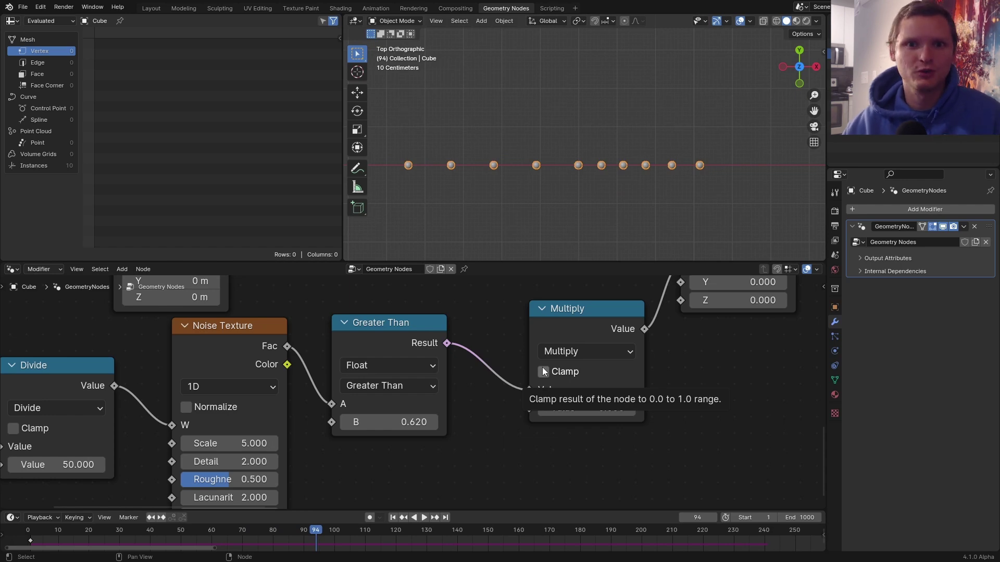
Move the distance-based Greater Than node lower and feed its Threshold from a new Random Value node.
scroll(417, 359, down, 8)
middle_drag(411, 324, 479, 440)
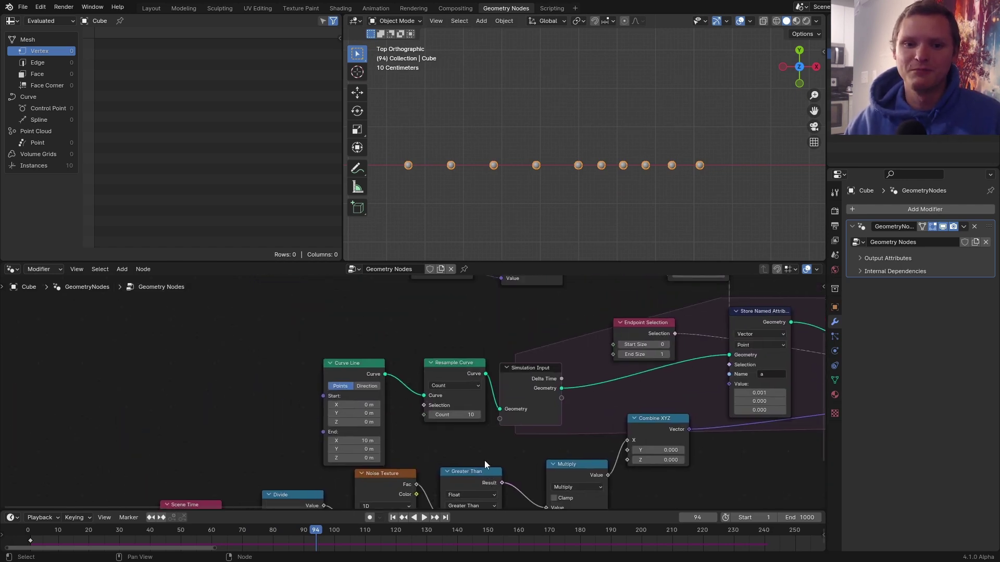
middle_drag(492, 398, 442, 482)
scroll(471, 399, up, 3)
middle_drag(448, 395, 413, 448)
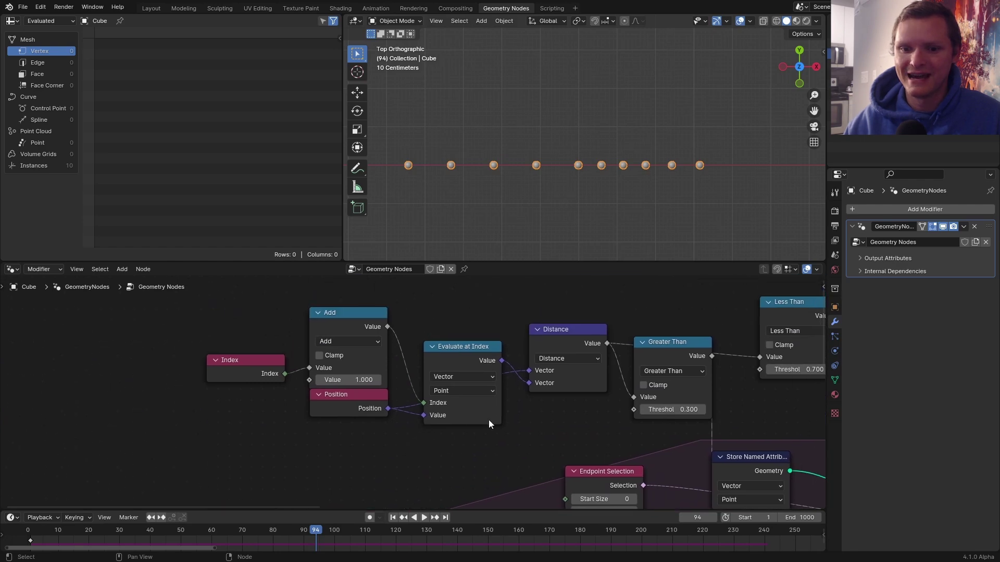
drag(654, 384, 637, 414)
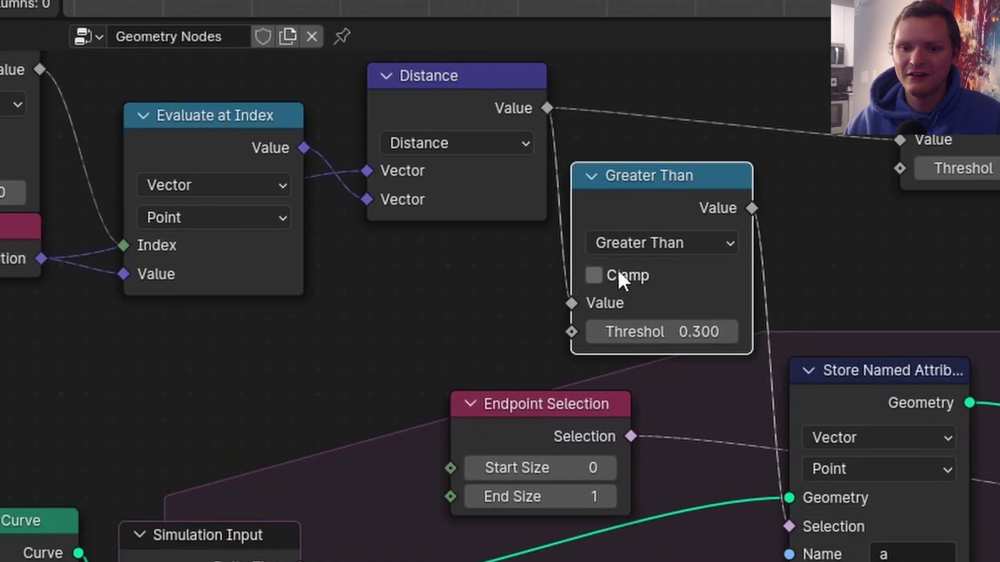
scroll(622, 279, up, 2)
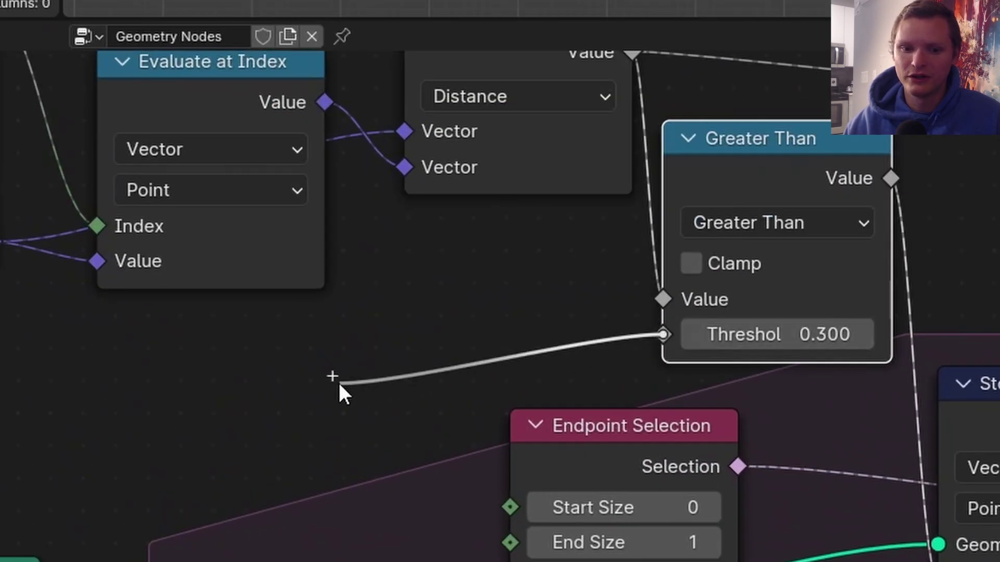
drag(339, 384, 340, 383)
text(r)
Set the new Random Value node's Min to 0.25 and Max to 0.35.
click(405, 279)
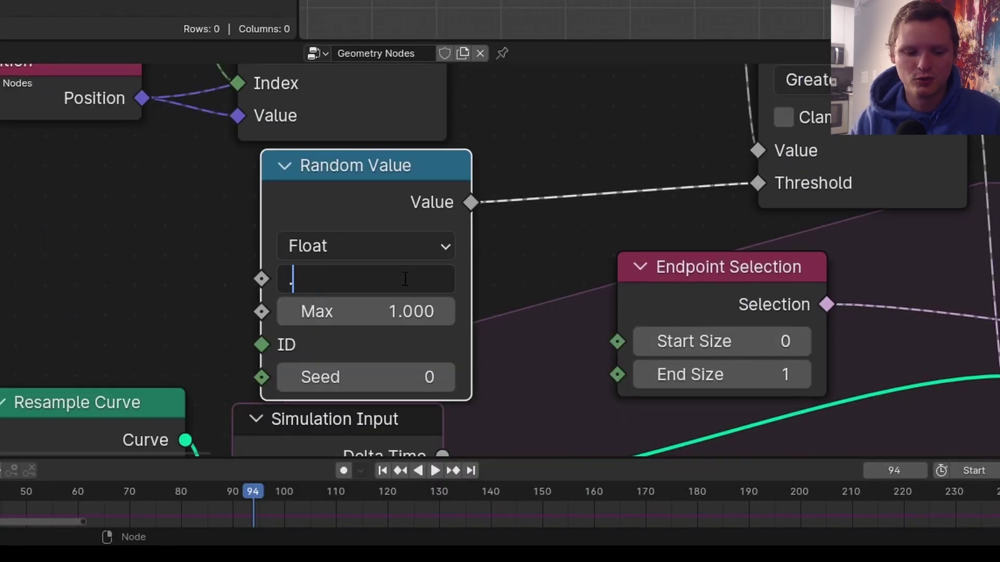
text(.25)
key(Tab)
text(.35)
key(Return)
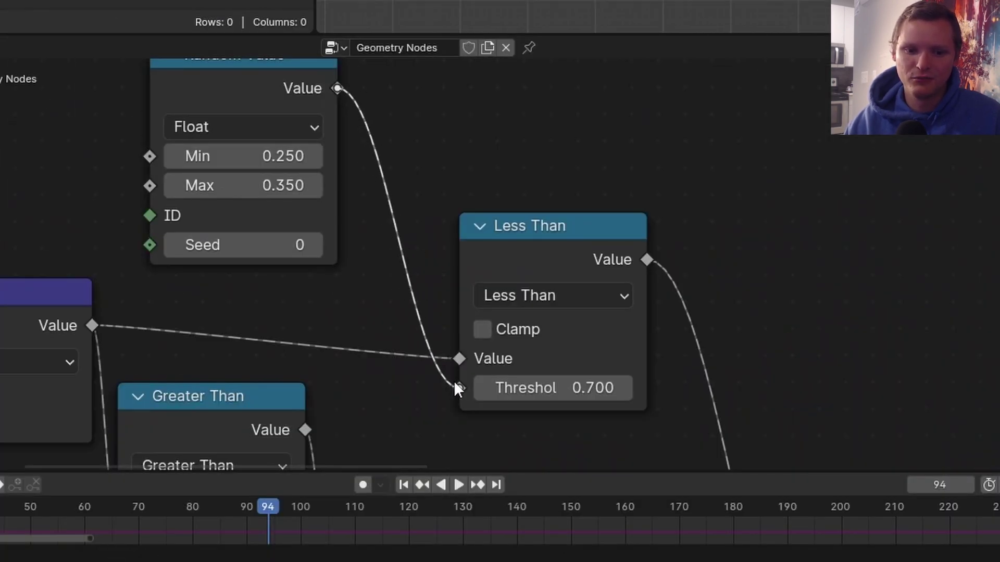
Connect the second Random Value to the Less Than node's Threshold and set its Min to 0.65 and Max to 0.75.
drag(456, 388, 458, 388)
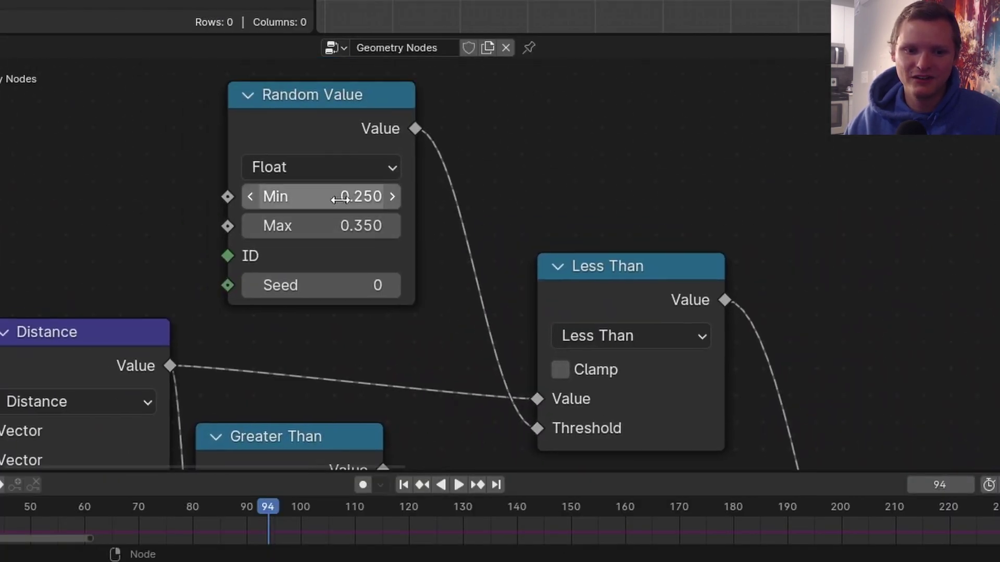
click(339, 197)
text(.)
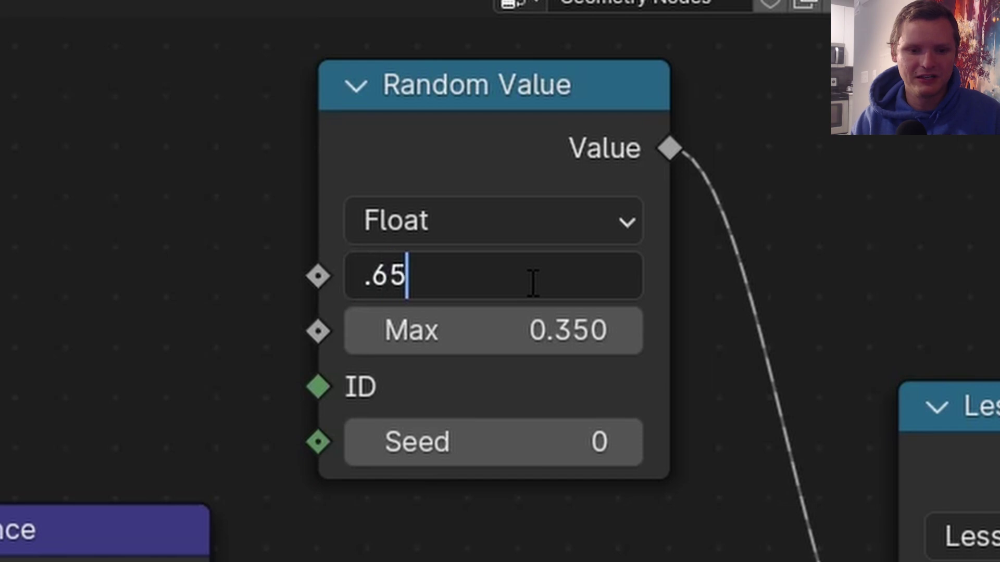
text(65)
key(Tab)
text(.75)
key(Return)
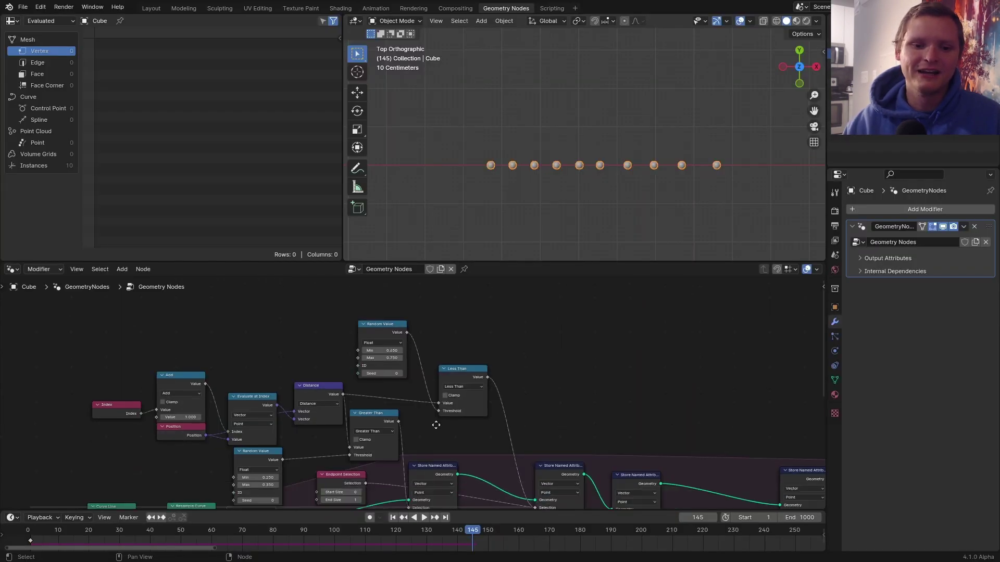
Move Combine XYZ lower and place a Vector Random Value node beside the first "a" Store Named Attribute.
middle_drag(435, 424, 507, 234)
scroll(427, 396, up, 4)
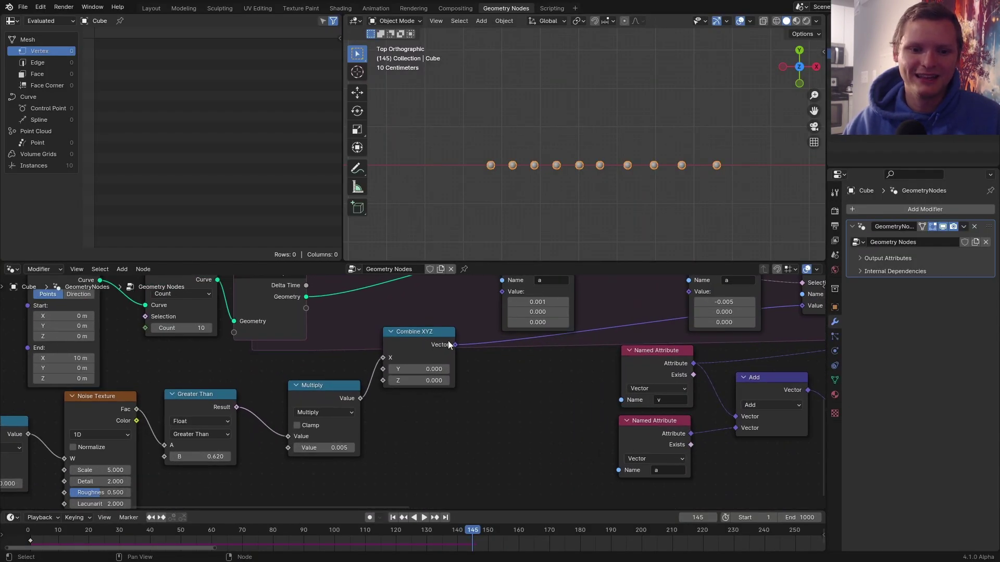
middle_drag(462, 336, 414, 426)
scroll(414, 426, up, 1)
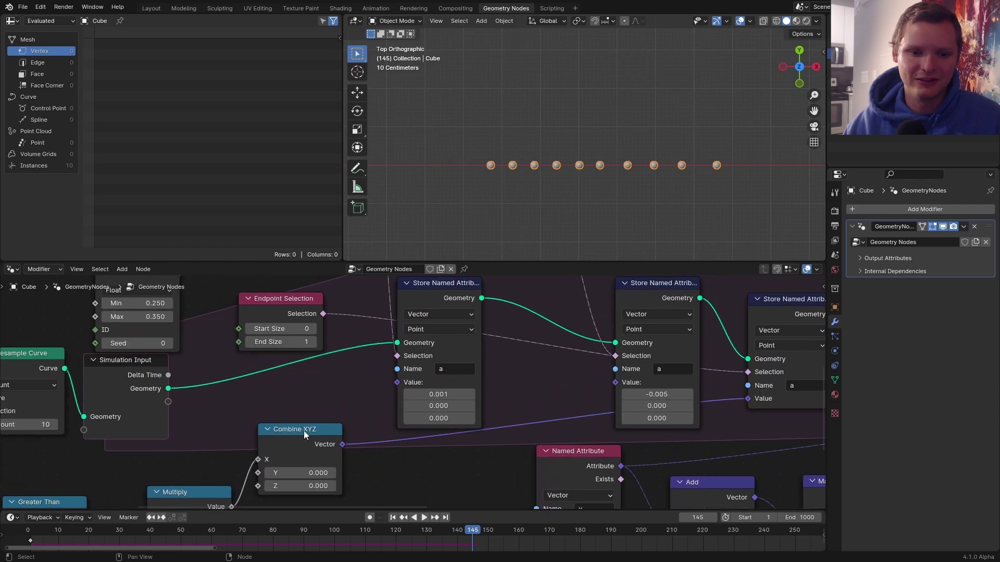
drag(304, 433, 321, 491)
scroll(355, 428, up, 3)
middle_drag(371, 410, 415, 428)
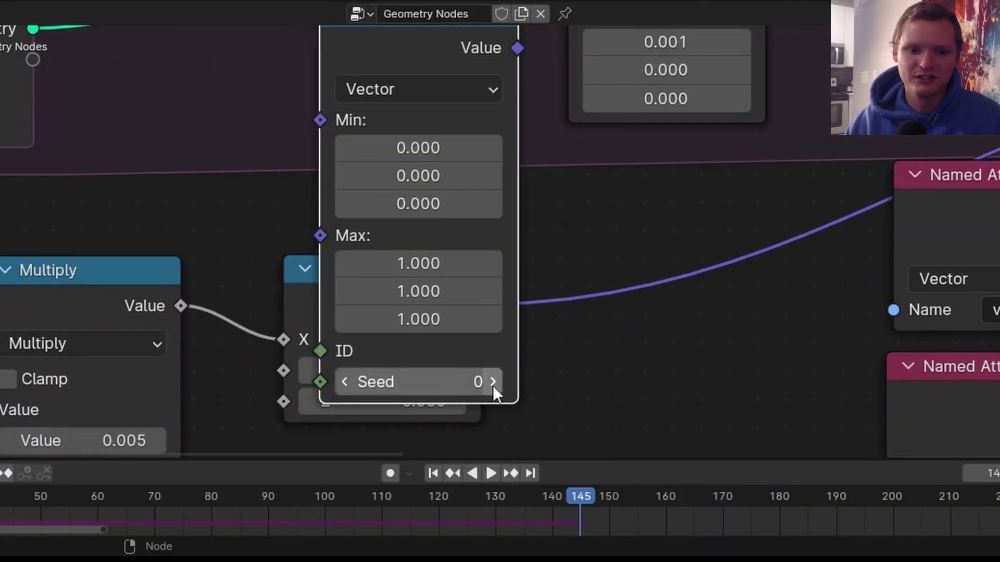
middle_drag(468, 203, 453, 341)
scroll(469, 239, up, 3)
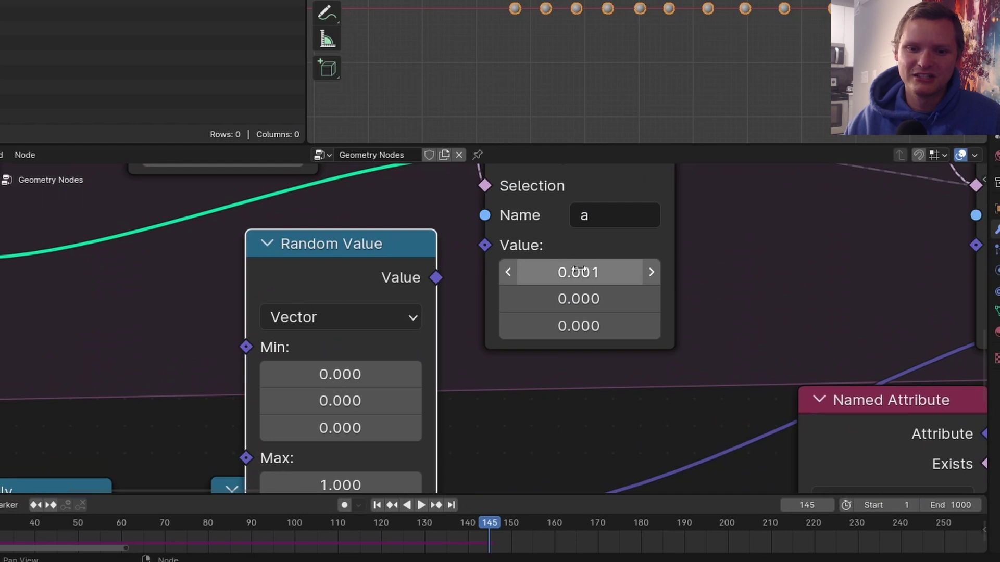
middle_drag(535, 262, 535, 258)
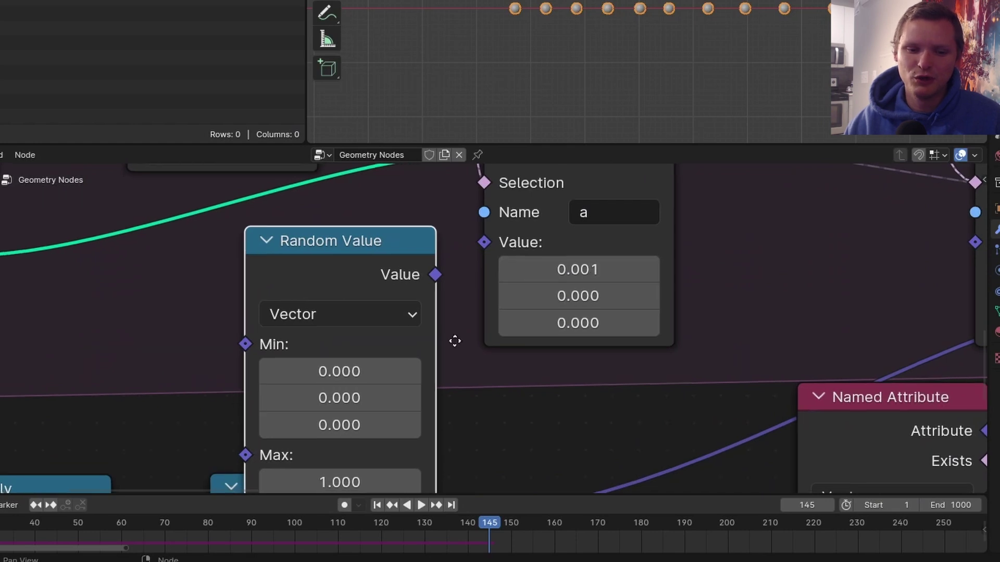
middle_drag(455, 341, 463, 326)
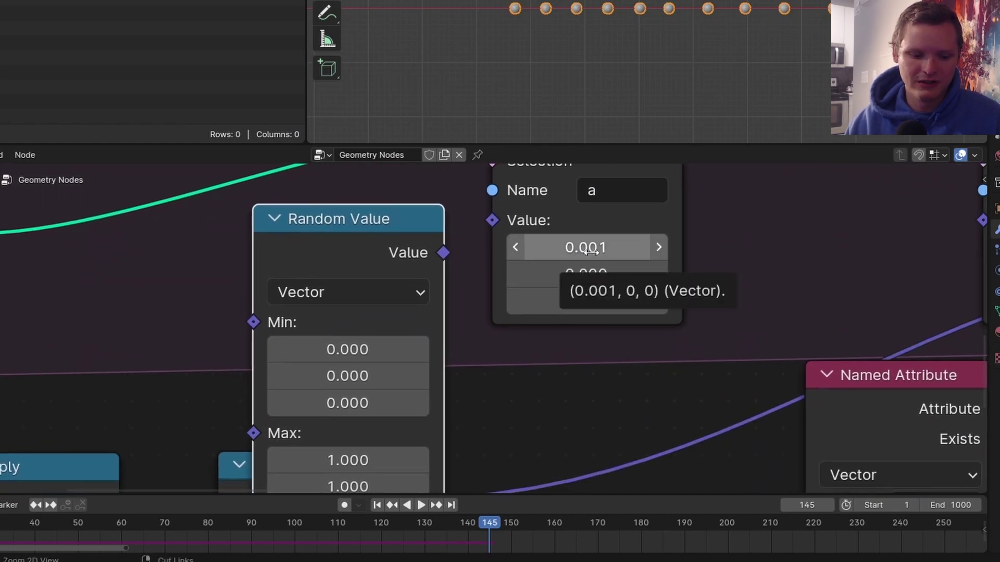
Set the Vector Random Value's Min X and Max X to 0.001 and link it to the first "a" Store Named Attribute's Value.
key(ctrl+c)
middle_drag(590, 251, 653, 180)
key(ctrl+v)
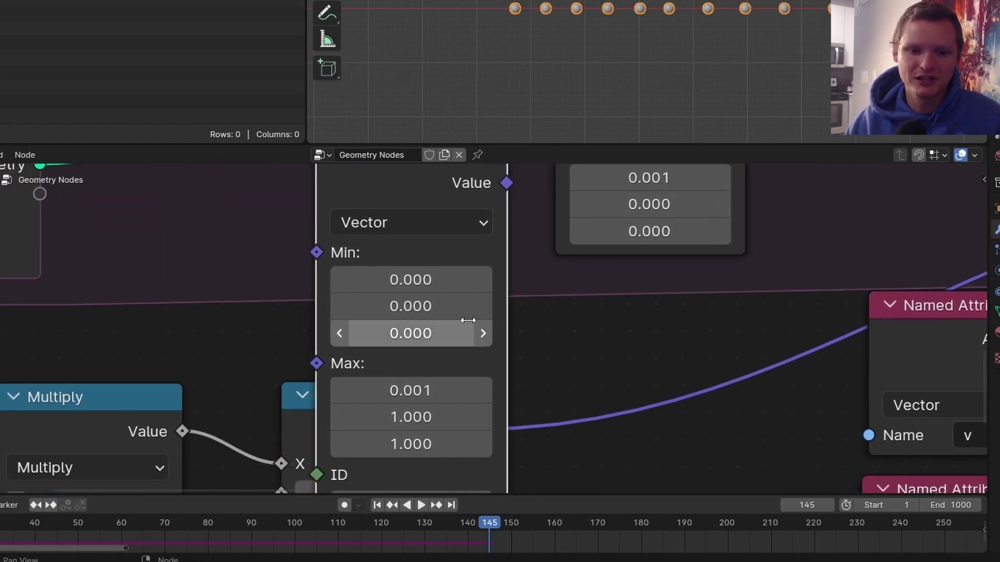
click(449, 281)
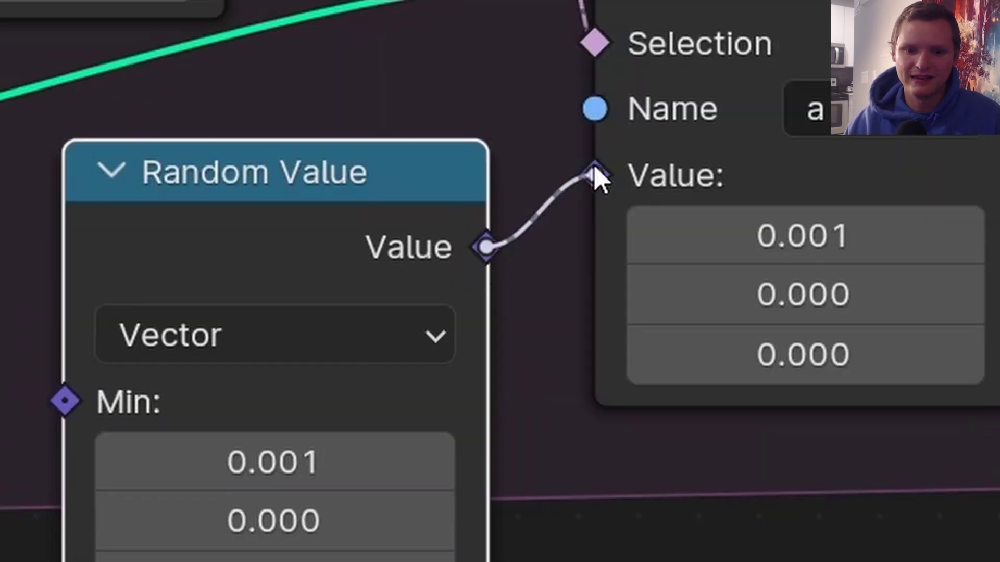
drag(599, 178, 595, 175)
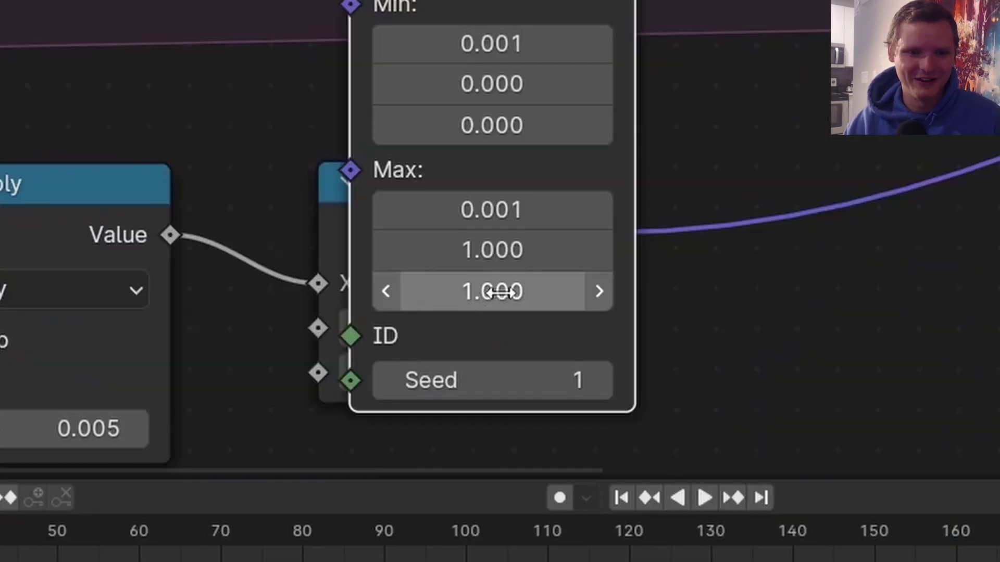
Set the Y and Z components of the Vector Random Value's Max to 0.
click(498, 290)
text(0)
key(Return)
click(498, 250)
text(0)
key(Return)
Delete the UV Sphere node and add an Object Info node as the Instance source for the instanced points.
scroll(483, 201, up, 5)
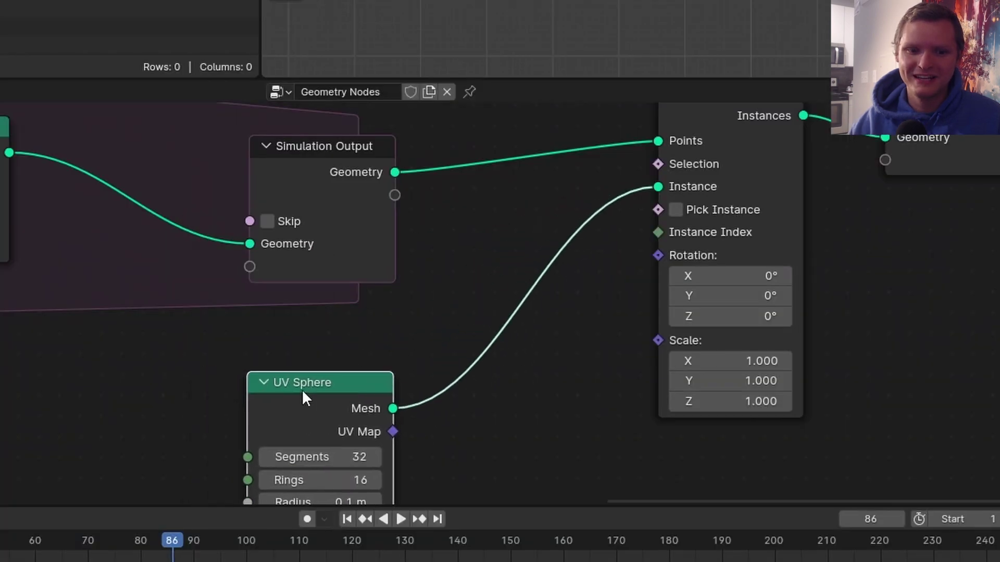
middle_drag(398, 385, 421, 300)
key(x)
middle_drag(601, 183, 628, 242)
key(shift+a)
text(obj)
key(Return)
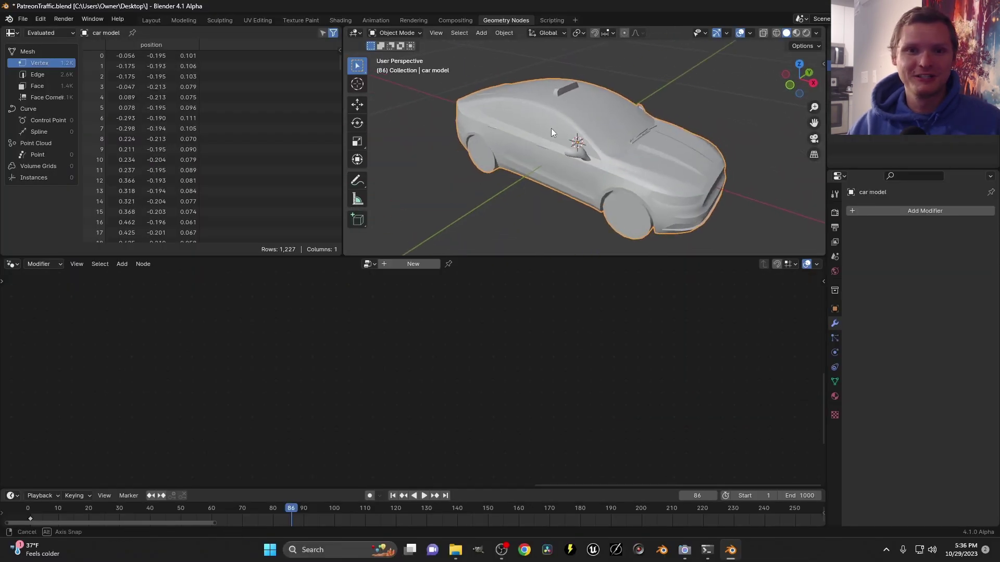
Inspect the car model object from several angles and choose it as the Object Info node's object.
middle_drag(551, 129, 618, 135)
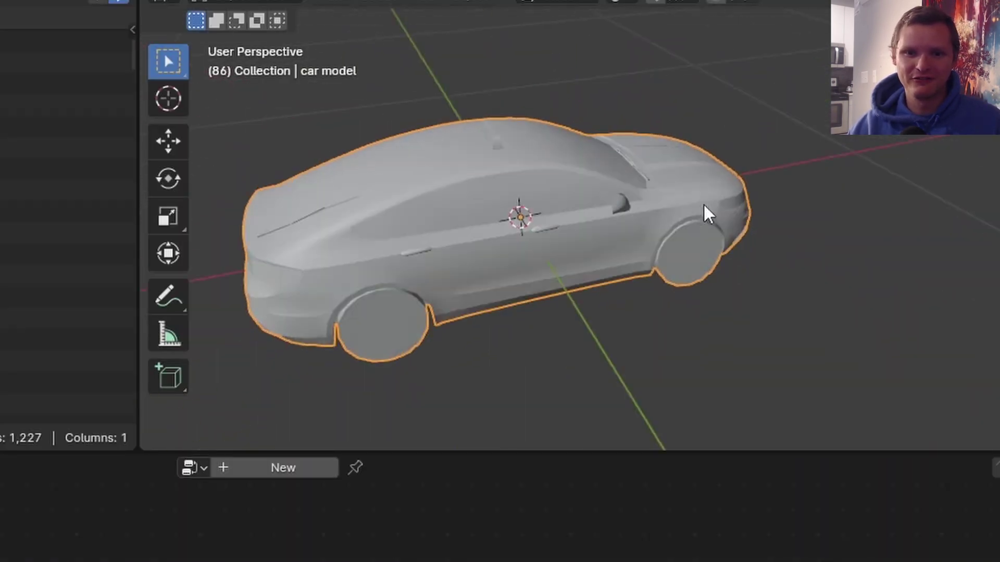
middle_drag(704, 209, 582, 204)
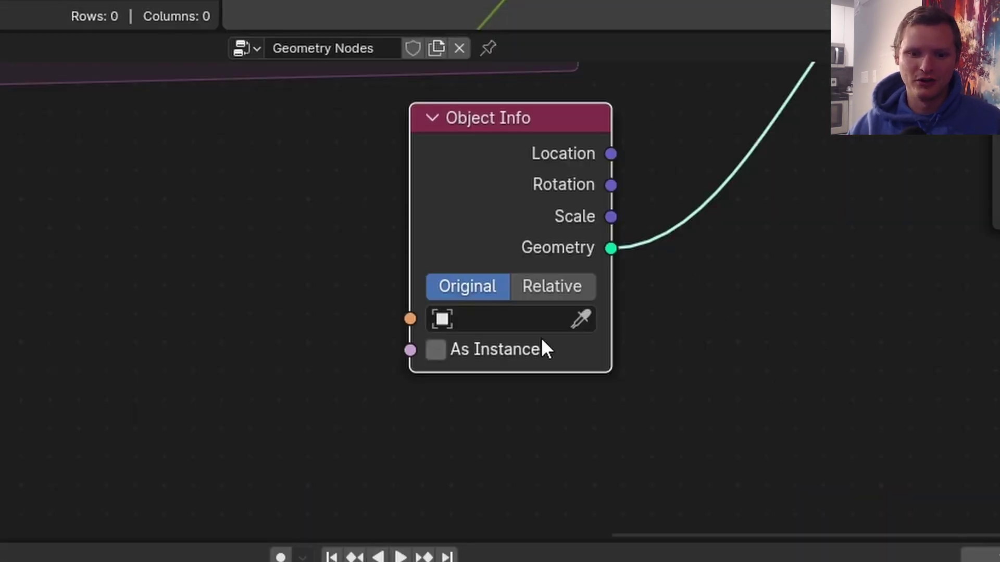
click(521, 318)
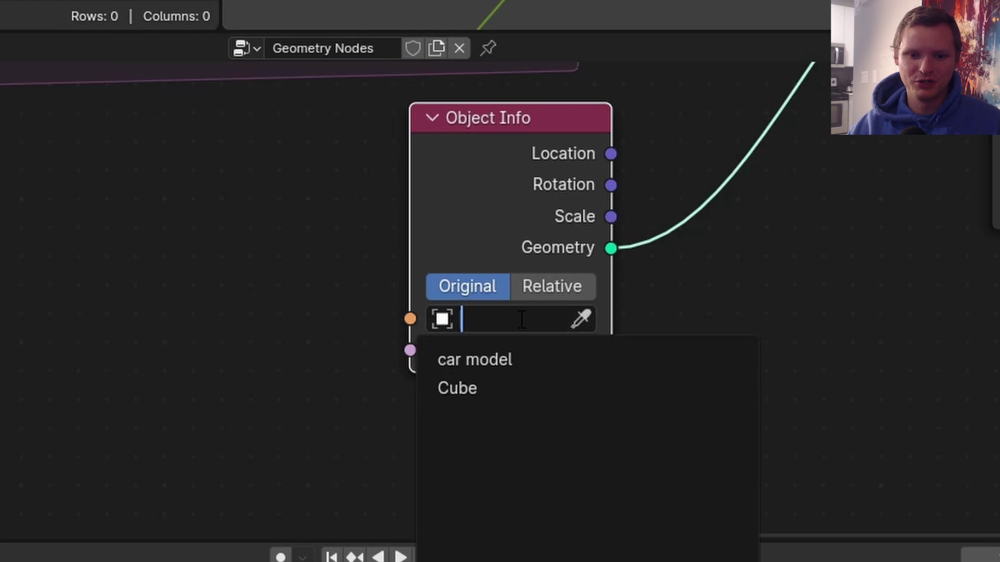
click(518, 357)
Play the simulation and set the Value node controlling the car instances' scale to 0.38.
key(space)
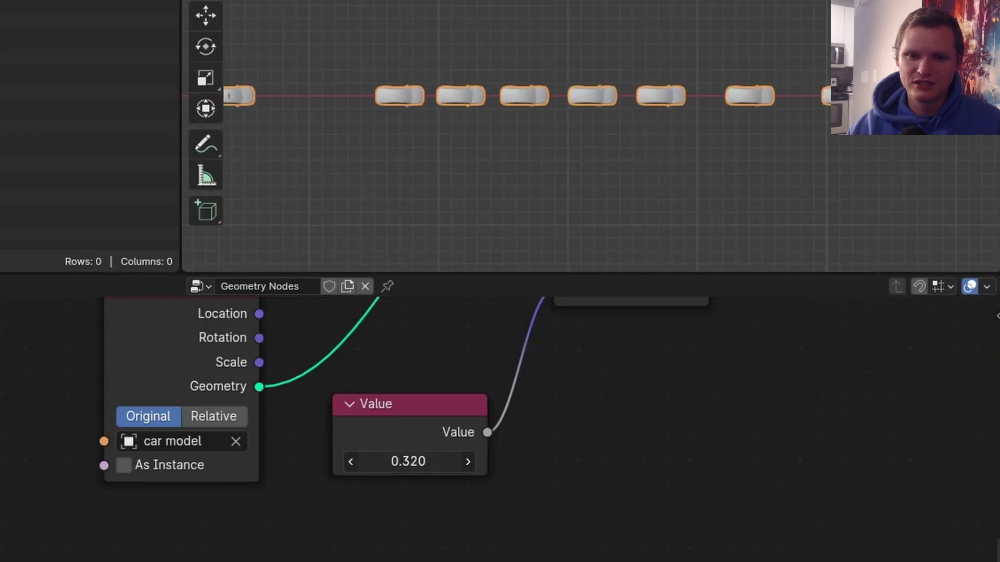
drag(409, 461, 421, 461)
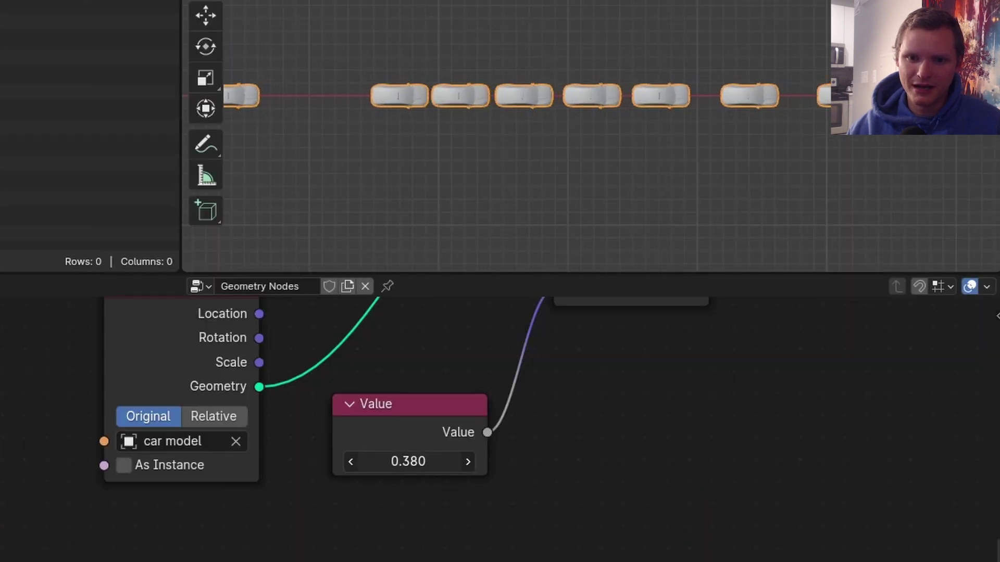
scroll(520, 170, up, 2)
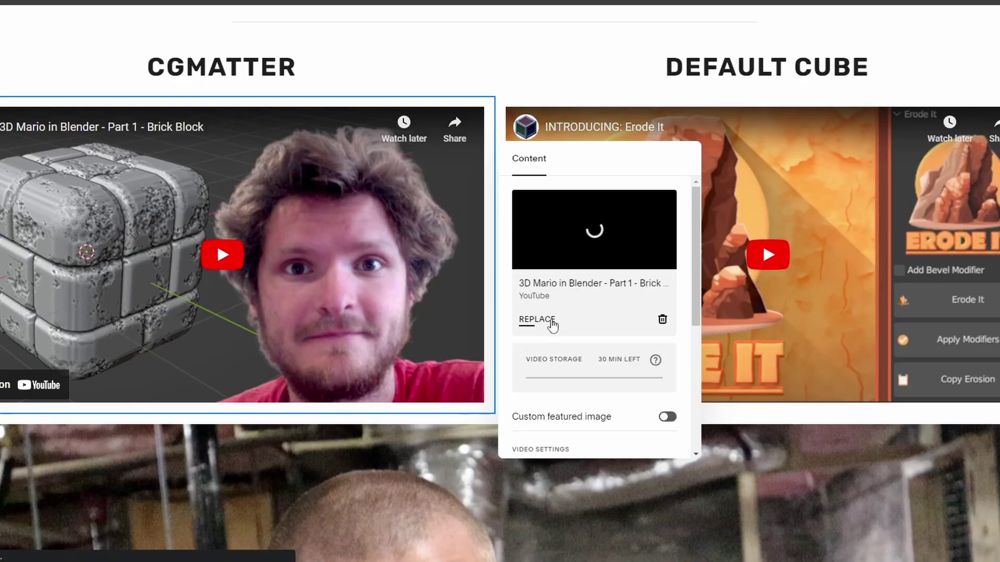
click(554, 319)
click(575, 415)
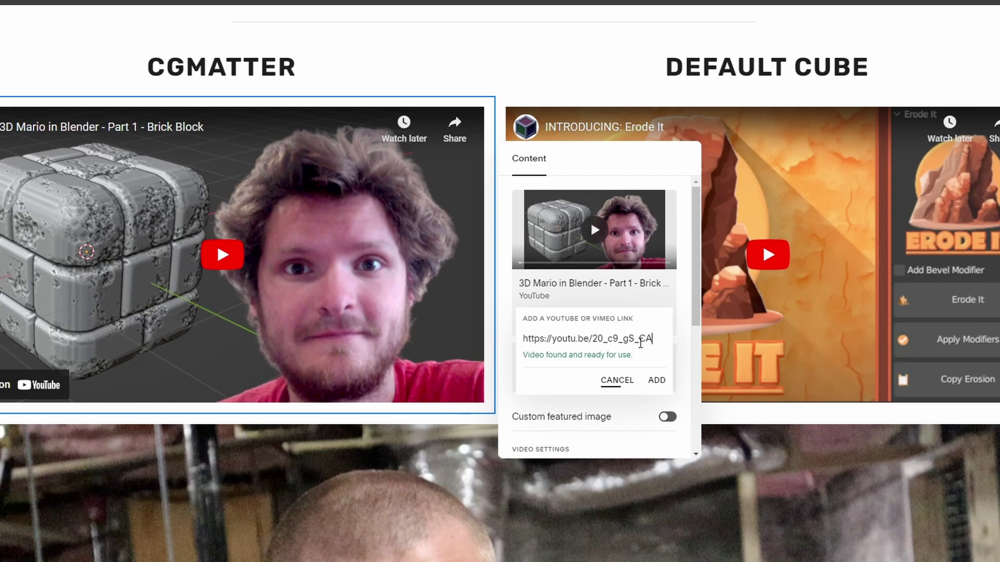
key(ctrl+v)
click(657, 383)
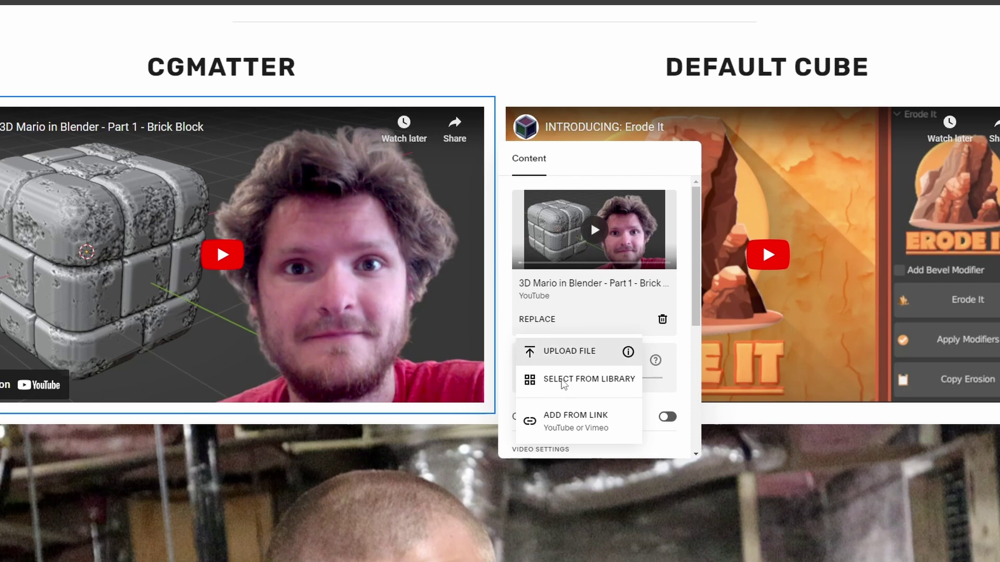
click(562, 414)
triple_click(641, 342)
key(ctrl+v)
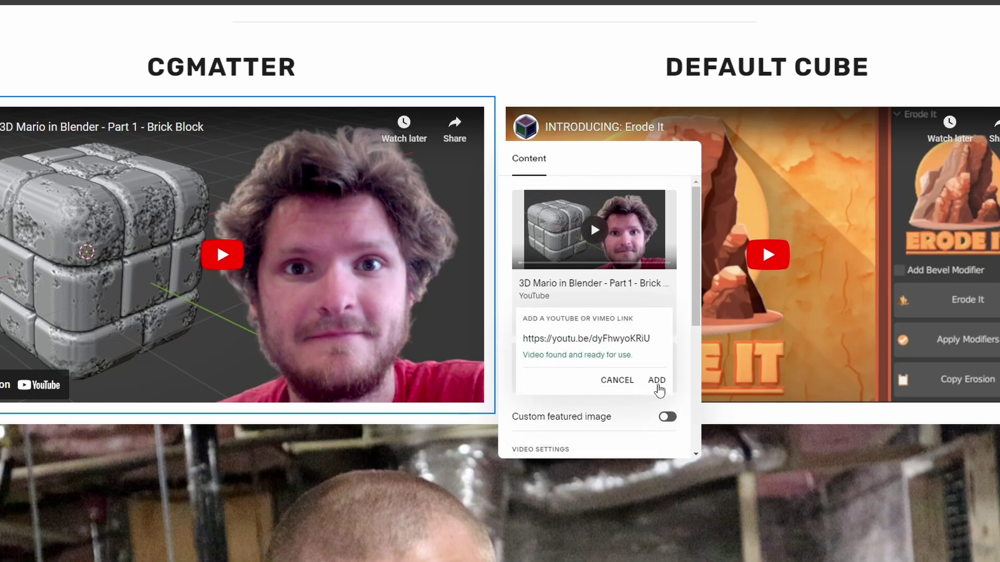
click(656, 380)
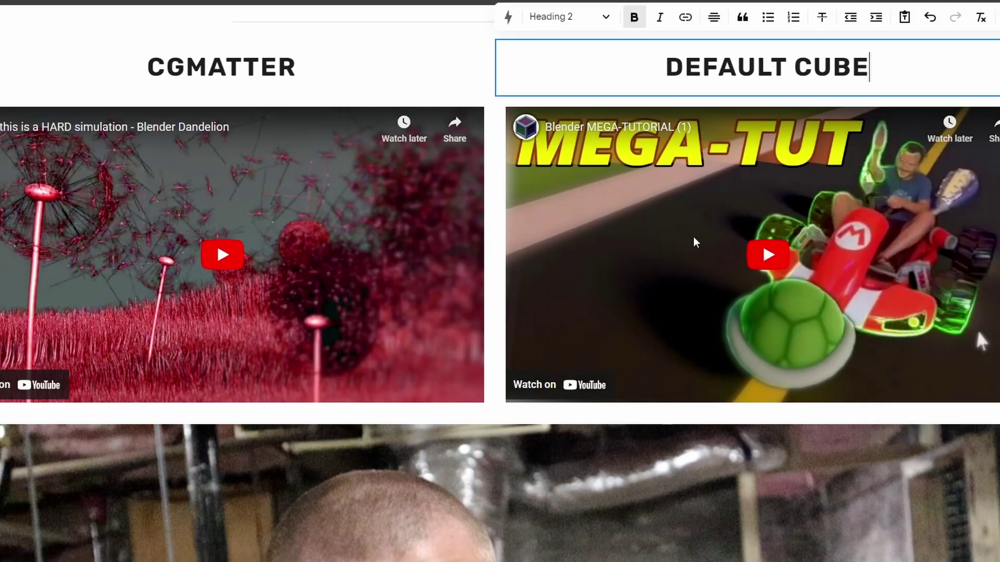